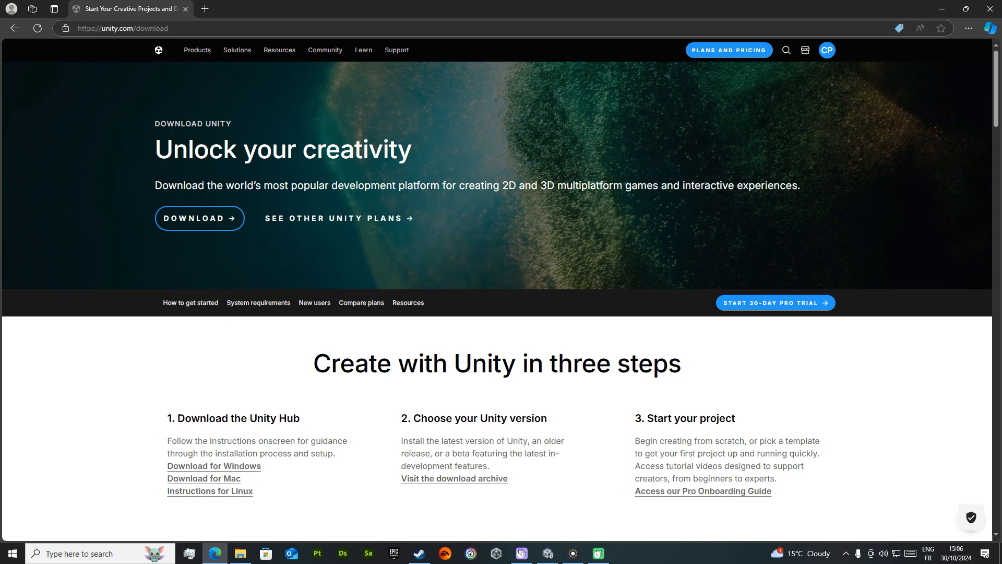
Download the Unity Hub installer for Windows from the Unity download page and launch it
{"action": "left_click_drag", "start_coordinate": [155, 148], "coordinate": [388, 151]}
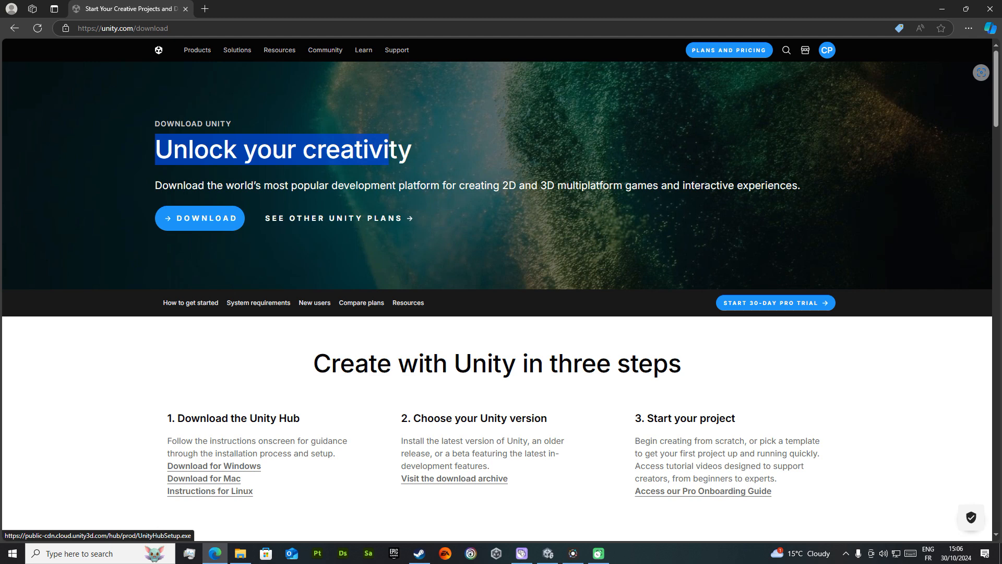
{"action": "left_click", "coordinate": [200, 219]}
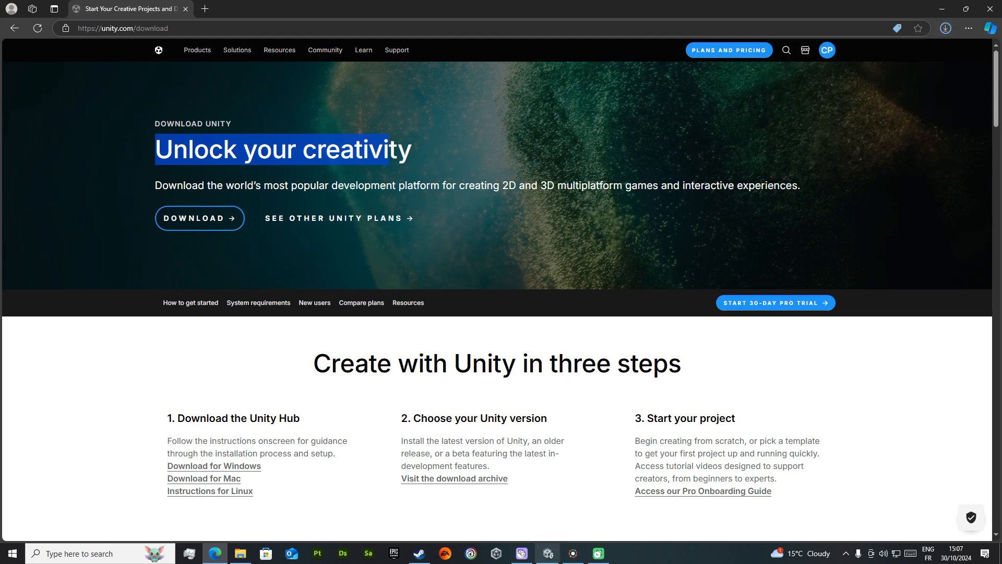
{"action": "mouse_move", "coordinate": [548, 553]}
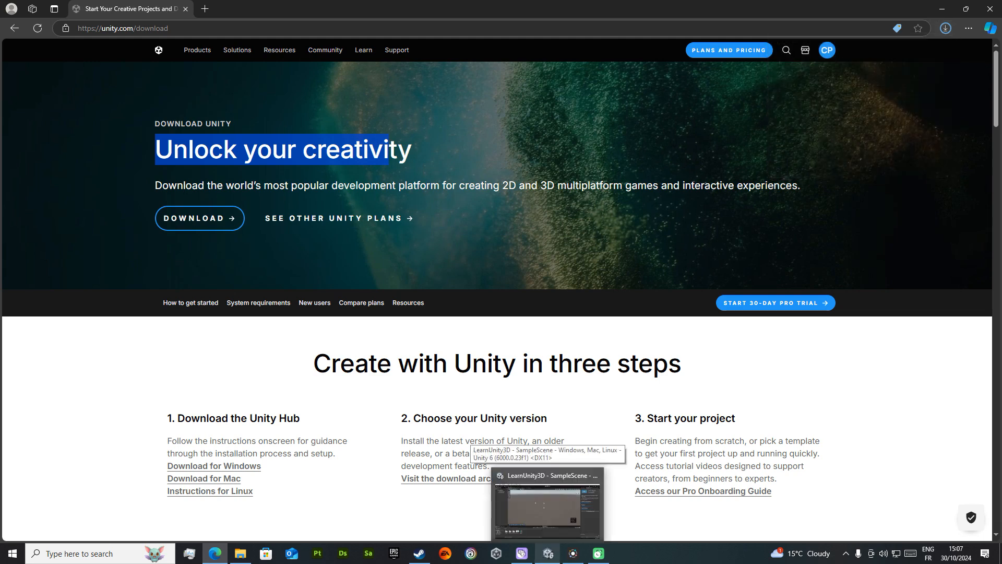
{"action": "right_click", "coordinate": [548, 553]}
{"action": "left_click", "coordinate": [522, 530]}
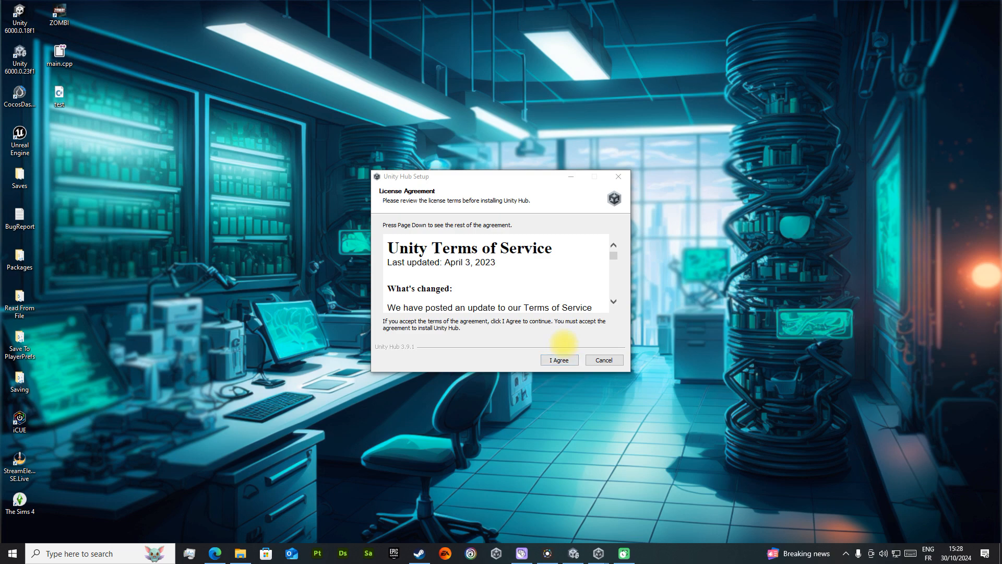
Skim the Unity Terms of Service in the Unity Hub setup and accept the license agreement
{"action": "scroll", "coordinate": [457, 277], "scroll_direction": "down", "scroll_amount": 3}
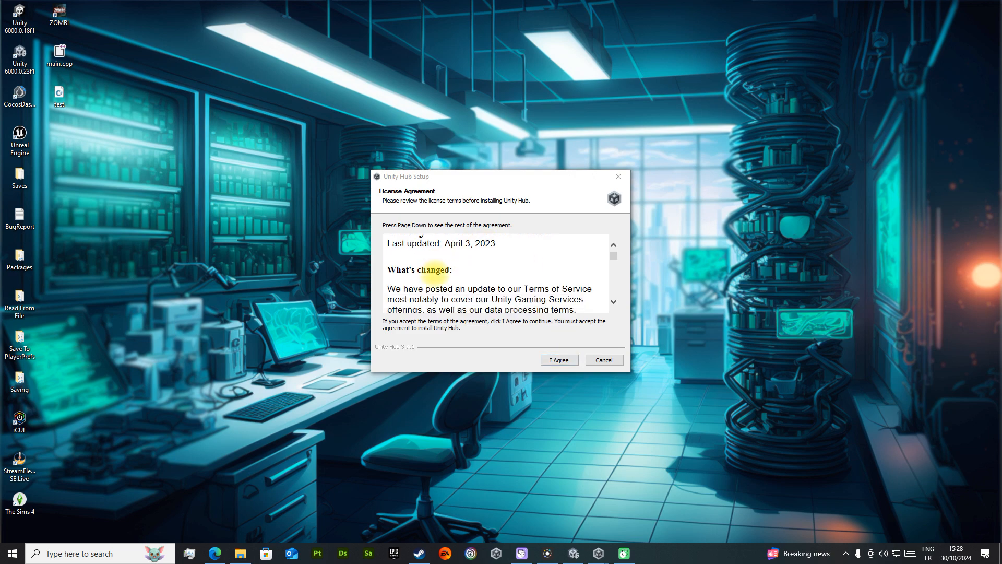
{"action": "scroll", "coordinate": [431, 273], "scroll_direction": "down", "scroll_amount": 6}
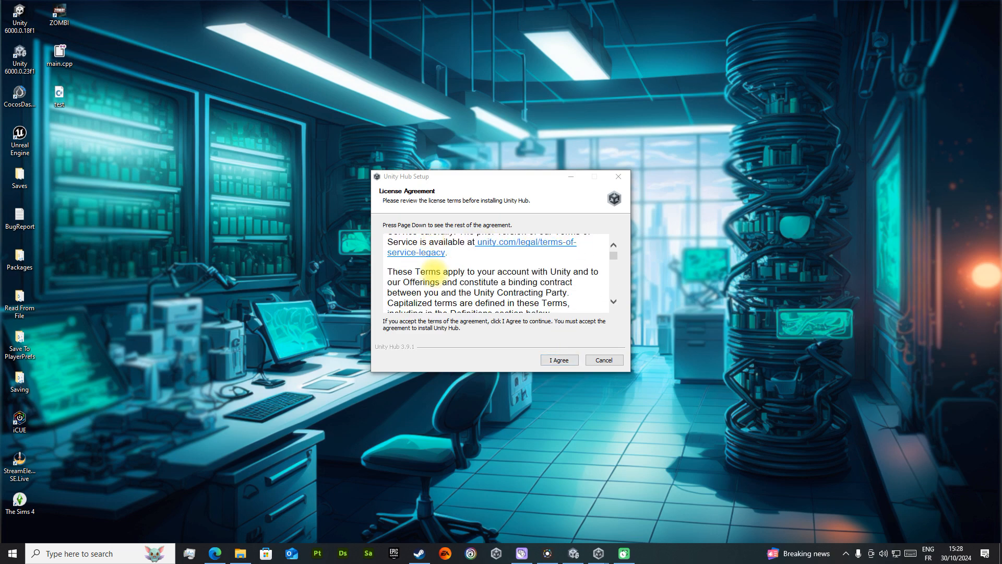
{"action": "scroll", "coordinate": [458, 263], "scroll_direction": "up", "scroll_amount": 9}
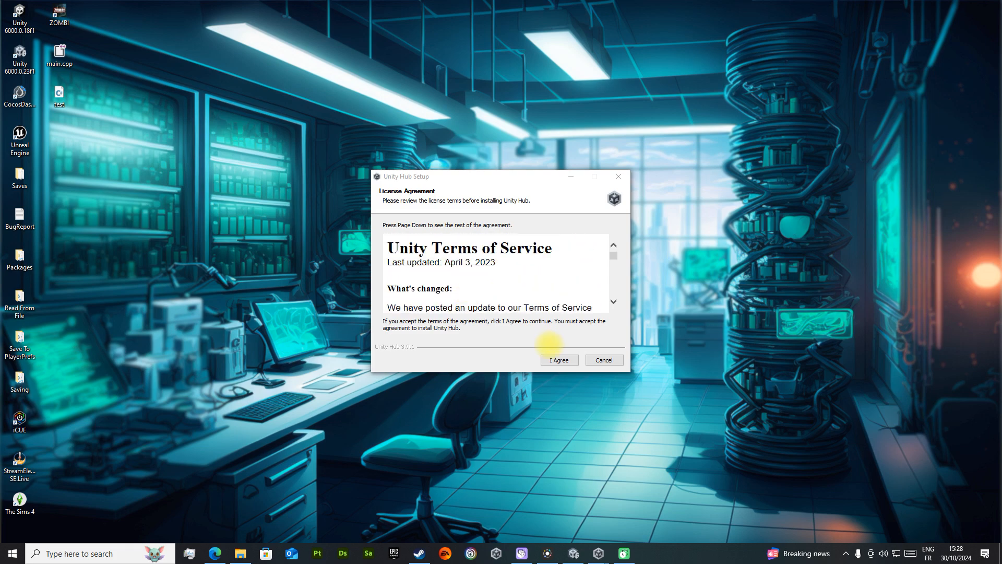
{"action": "left_click", "coordinate": [559, 359]}
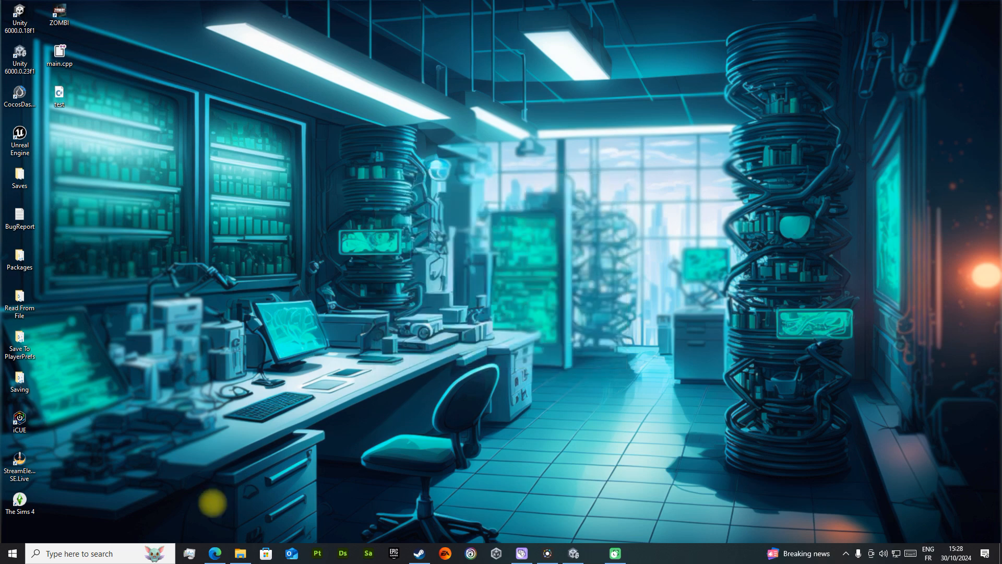
Find Unity Hub through the Windows search and launch it
{"action": "left_click", "coordinate": [112, 553]}
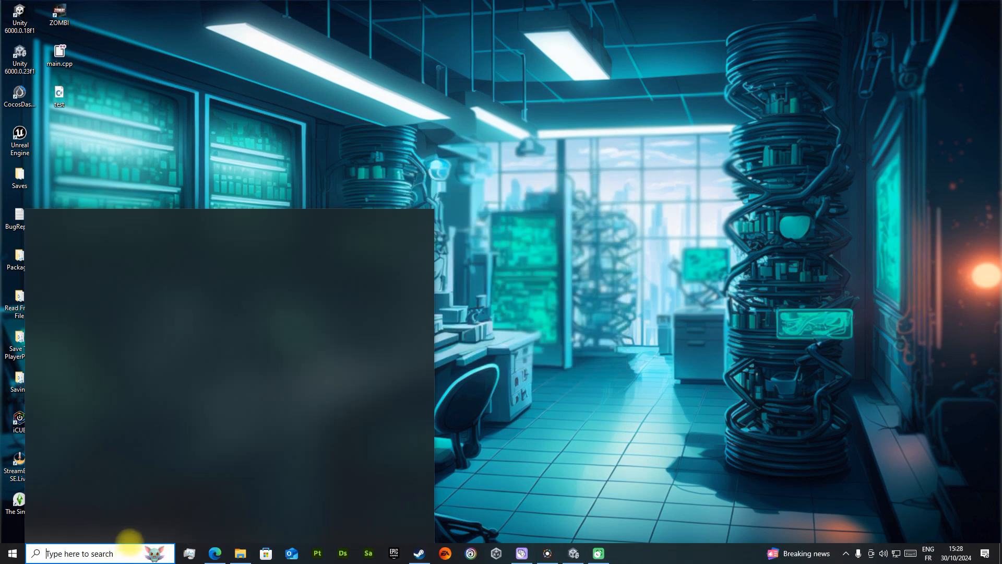
{"action": "type", "text": "uni"}
{"action": "key", "text": "Return"}
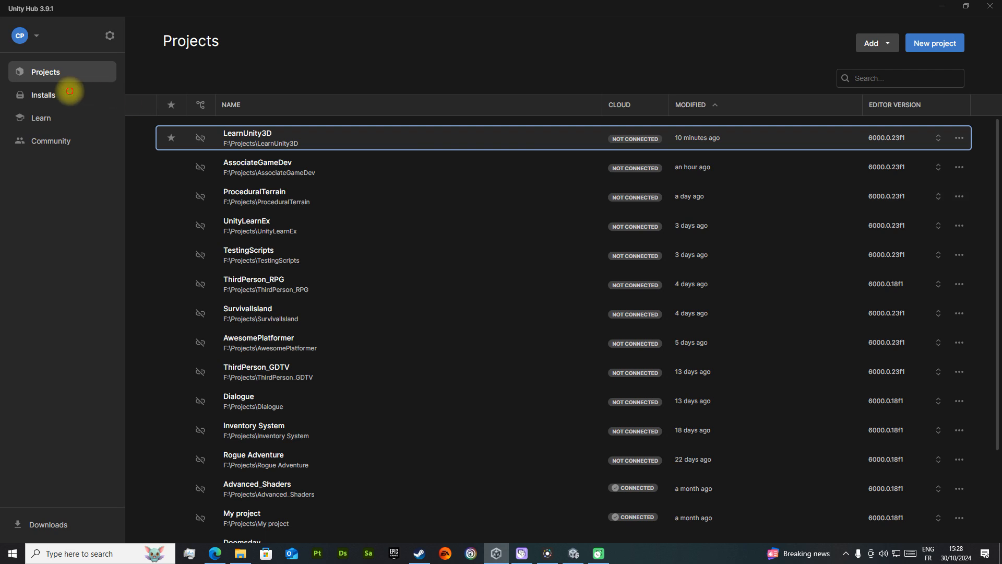
Check the installed Unity editors and the official releases available to install, then close the release list
{"action": "left_click", "coordinate": [70, 91]}
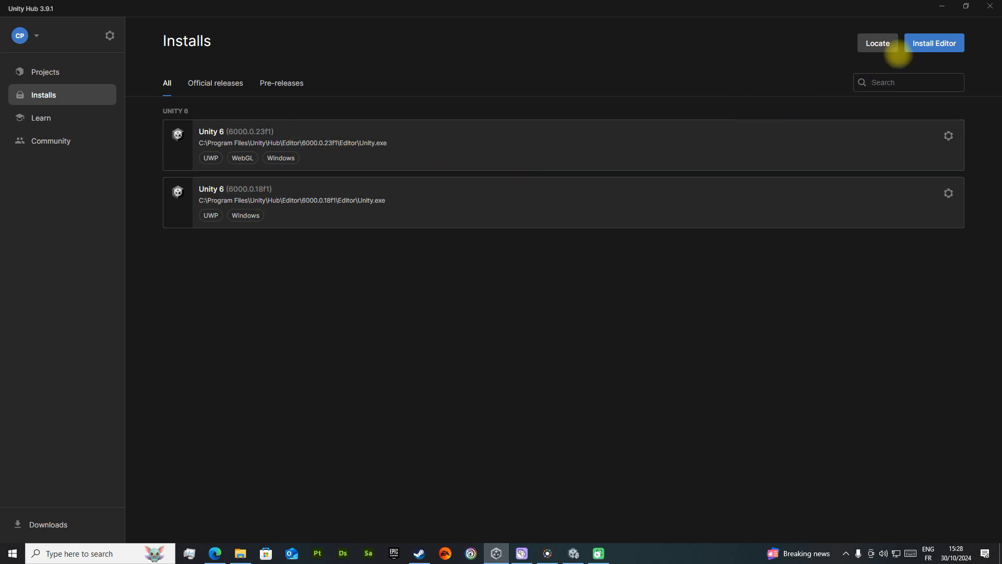
{"action": "left_click", "coordinate": [920, 43]}
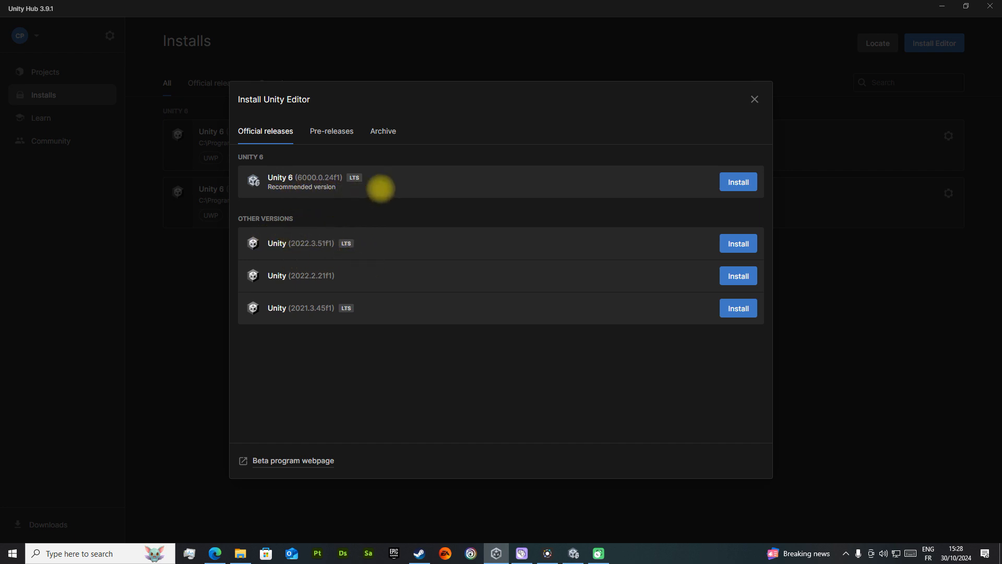
{"action": "left_click", "coordinate": [755, 99]}
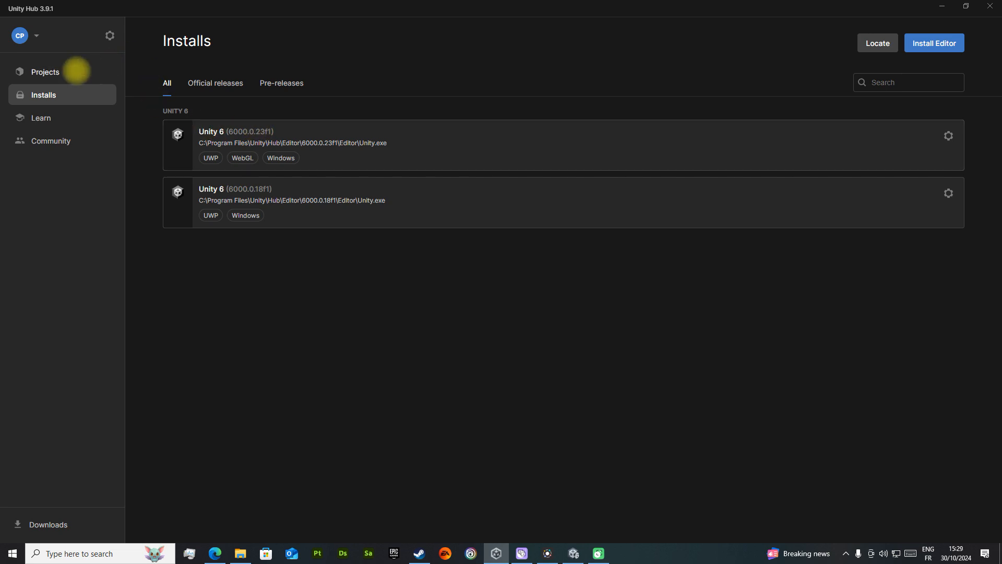
Create a new project from the Universal 3D template with editor version 6000.0.23f1 in F:\Projects
{"action": "left_click", "coordinate": [76, 71]}
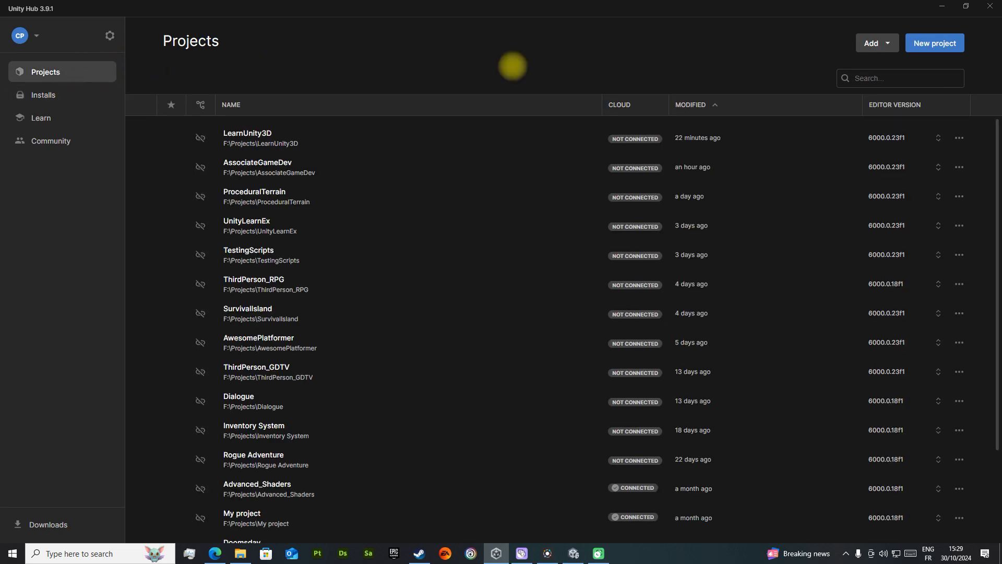
{"action": "left_click", "coordinate": [928, 43]}
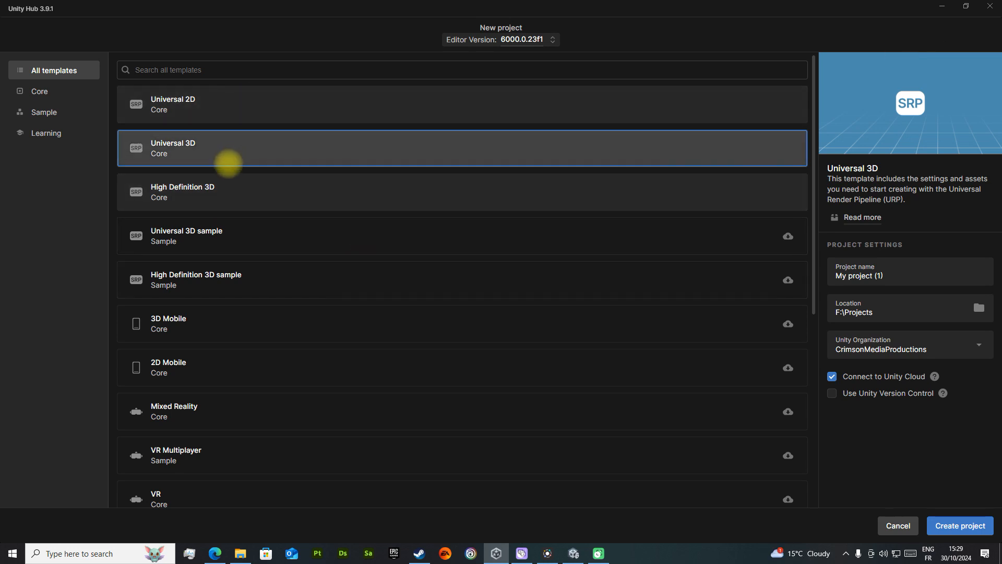
{"action": "left_click_drag", "start_coordinate": [907, 273], "coordinate": [818, 272]}
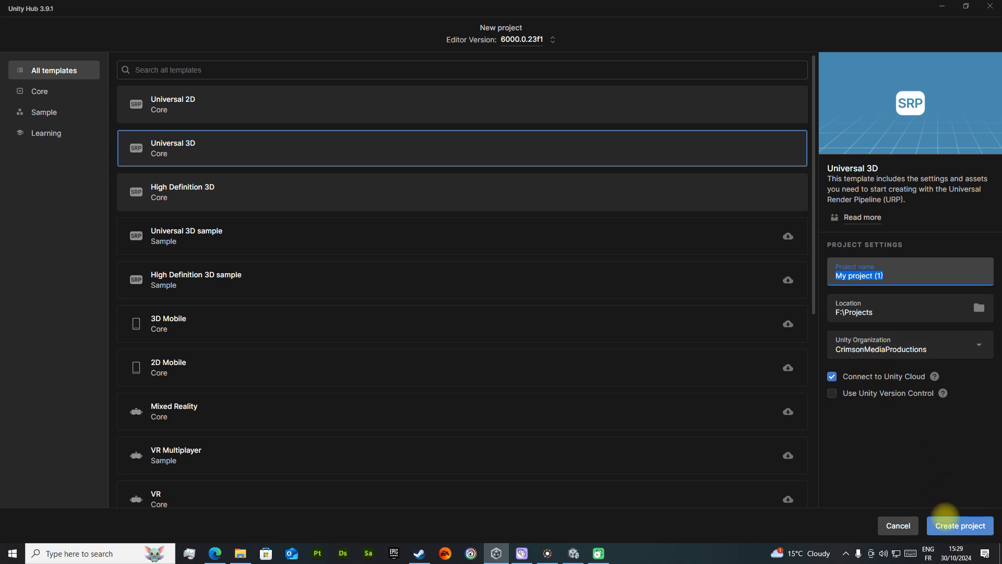
{"action": "left_click", "coordinate": [945, 519]}
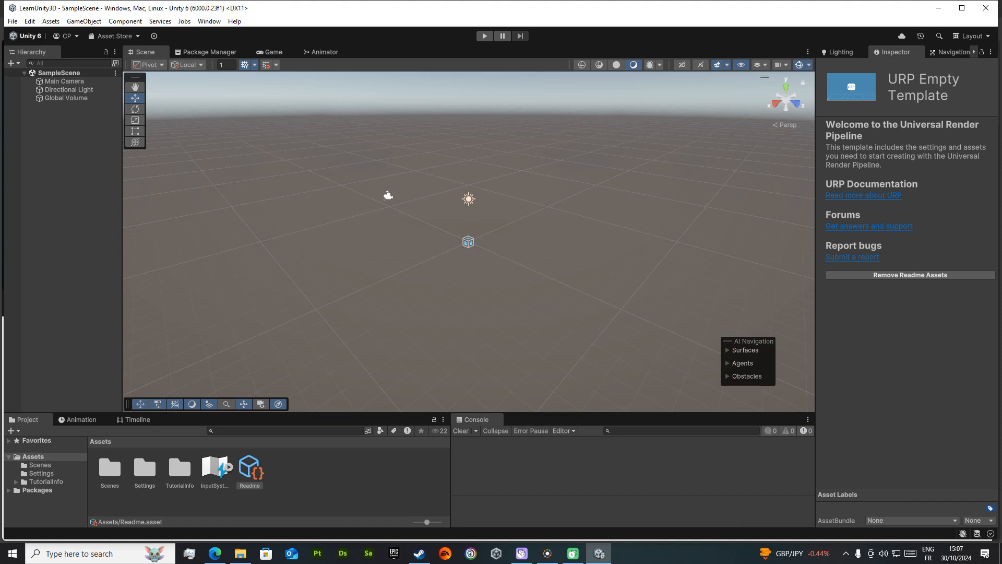
Remove the template's Readme assets from the new project and maximize the Unity editor window
{"action": "left_click", "coordinate": [910, 275]}
{"action": "left_click", "coordinate": [531, 298]}
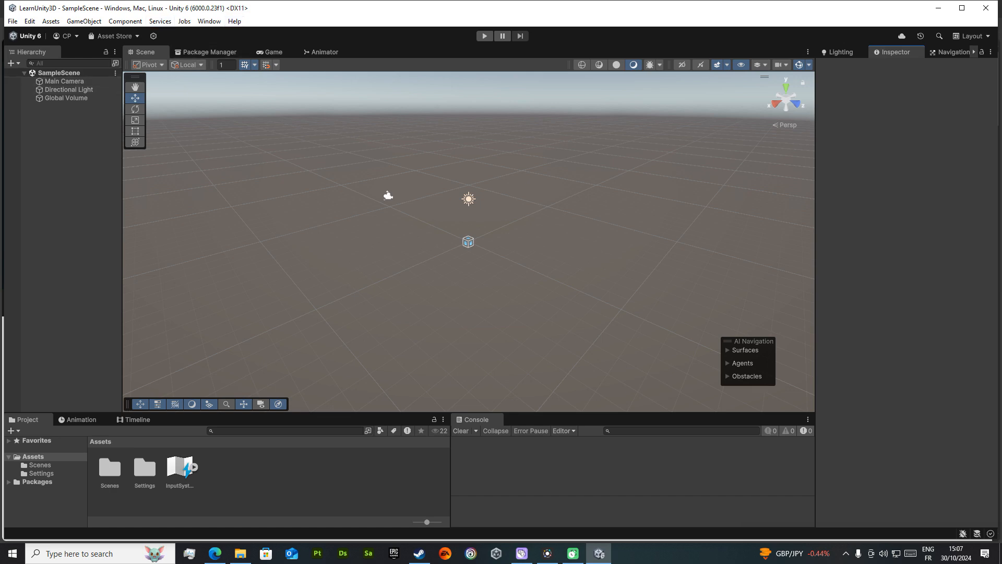
{"action": "left_click", "coordinate": [962, 8]}
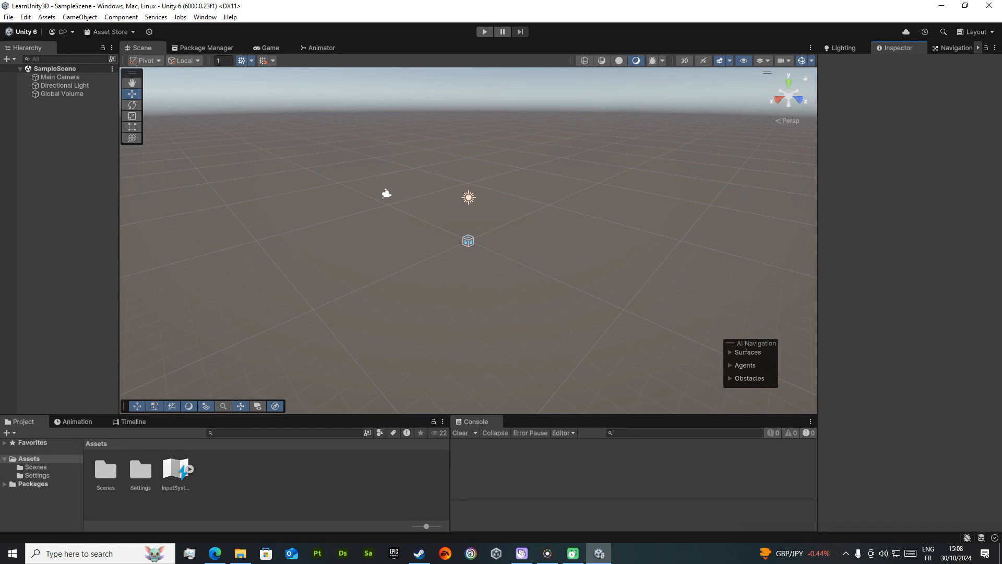
Explore the sample scene in the Scene view by looking around, panning, zooming and flying towards the camera, light and volume
{"action": "mouse_move", "coordinate": [470, 240]}
{"action": "right_mouse_down"}
{"action": "mouse_move", "coordinate": [471, 253]}
{"action": "mouse_move", "coordinate": [501, 240]}
{"action": "mouse_move", "coordinate": [475, 231]}
{"action": "mouse_move", "coordinate": [473, 242]}
{"action": "right_mouse_up"}
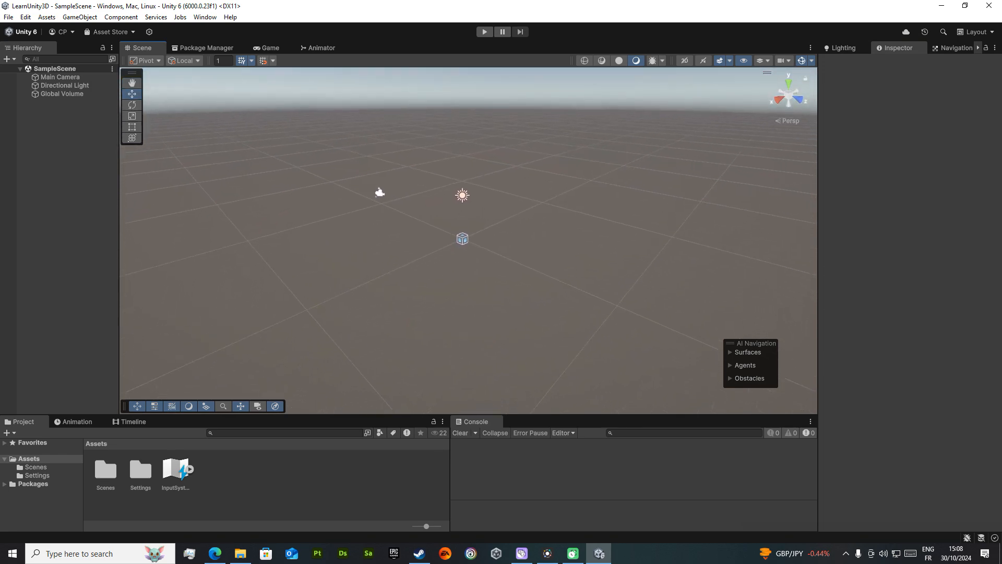
{"action": "right_click_drag", "start_coordinate": [473, 242], "coordinate": [493, 261]}
{"action": "left_click_drag", "start_coordinate": [454, 257], "coordinate": [464, 230]}
{"action": "mouse_move", "coordinate": [464, 232]}
{"action": "middle_mouse_down"}
{"action": "mouse_move", "coordinate": [468, 269]}
{"action": "mouse_move", "coordinate": [469, 185]}
{"action": "mouse_move", "coordinate": [574, 192]}
{"action": "mouse_move", "coordinate": [348, 181]}
{"action": "mouse_move", "coordinate": [449, 243]}
{"action": "mouse_move", "coordinate": [468, 217]}
{"action": "middle_mouse_up"}
{"action": "scroll", "coordinate": [467, 218], "scroll_direction": "up", "scroll_amount": 3}
{"action": "scroll", "coordinate": [469, 240], "scroll_direction": "down", "scroll_amount": 4}
{"action": "scroll", "coordinate": [469, 240], "scroll_direction": "up", "scroll_amount": 3}
{"action": "right_click_drag", "start_coordinate": [469, 240], "coordinate": [381, 220]}
{"action": "key", "text": "w"}
{"action": "key", "text": "w"}
{"action": "key", "text": "s"}
{"action": "key", "text": "a"}
{"action": "key", "text": "d"}
{"action": "key", "text": "w"}
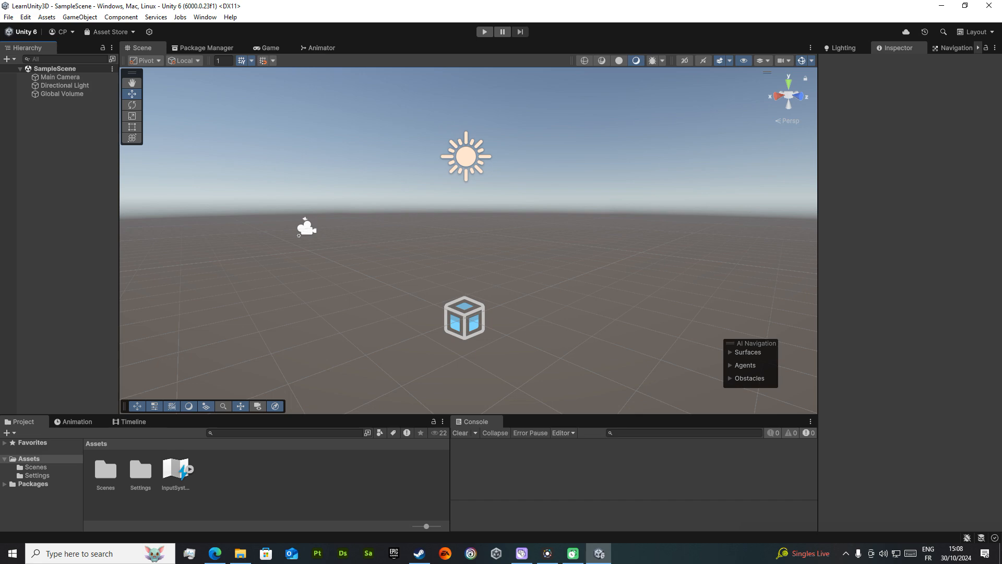
Reorder the Inspector ahead of the Lighting window and review the Main Camera's components in it
{"action": "left_click_drag", "start_coordinate": [898, 48], "coordinate": [848, 48]}
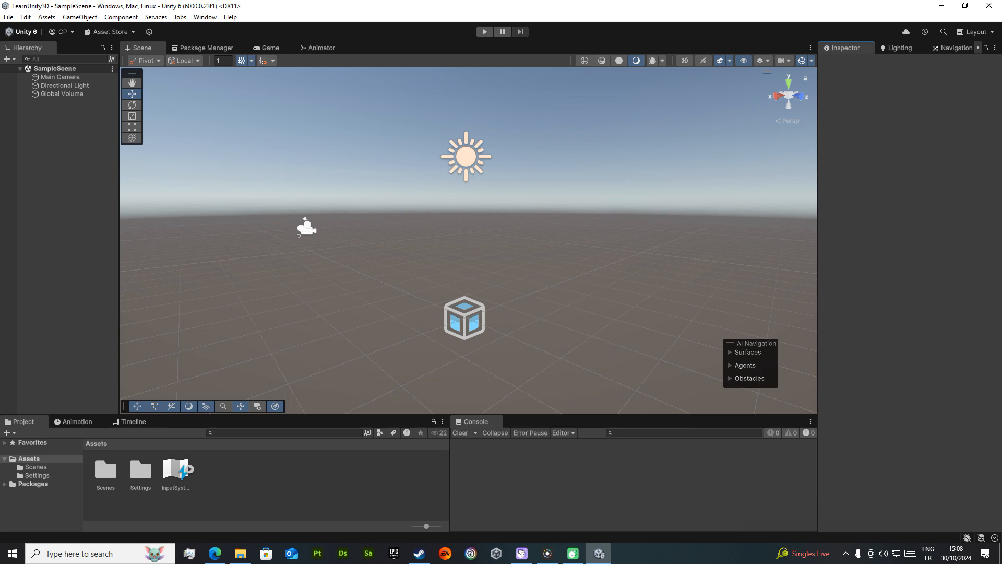
{"action": "left_click", "coordinate": [60, 76]}
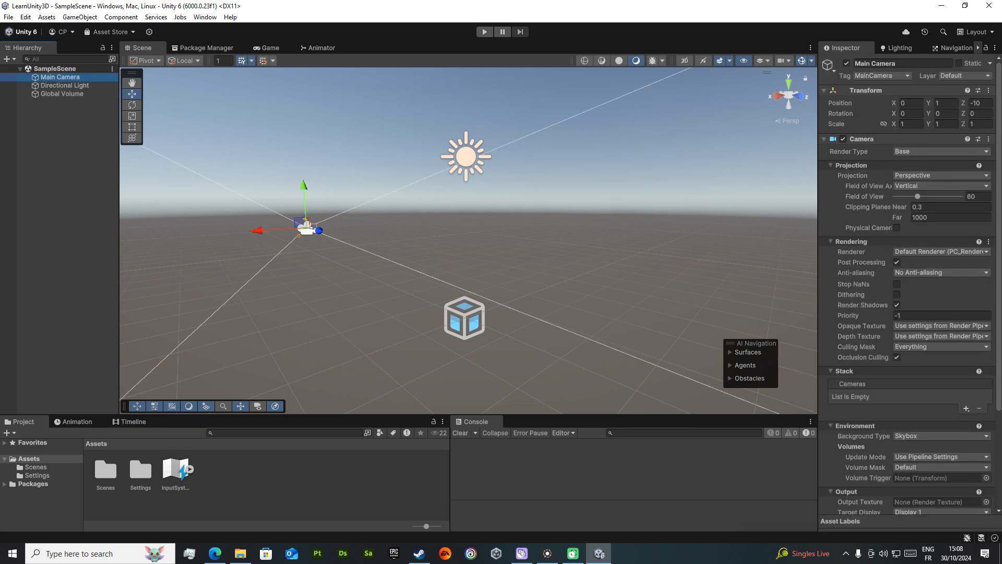
{"action": "scroll", "coordinate": [909, 287], "scroll_direction": "down", "scroll_amount": 3}
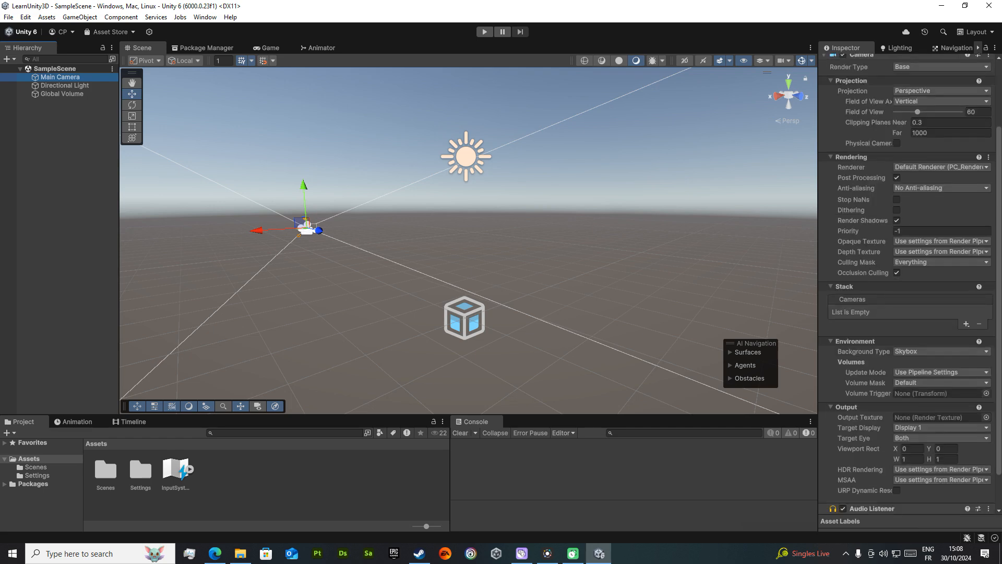
Dock the Console in the Project window's group as the first entry, and switch between Project and Console
{"action": "left_click_drag", "start_coordinate": [475, 421], "coordinate": [23, 421]}
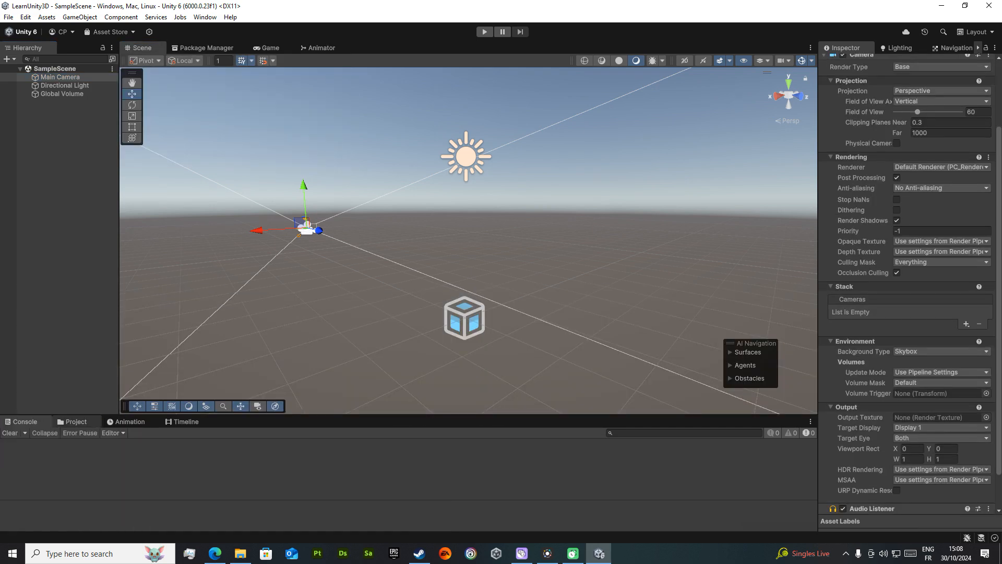
{"action": "left_click", "coordinate": [73, 421]}
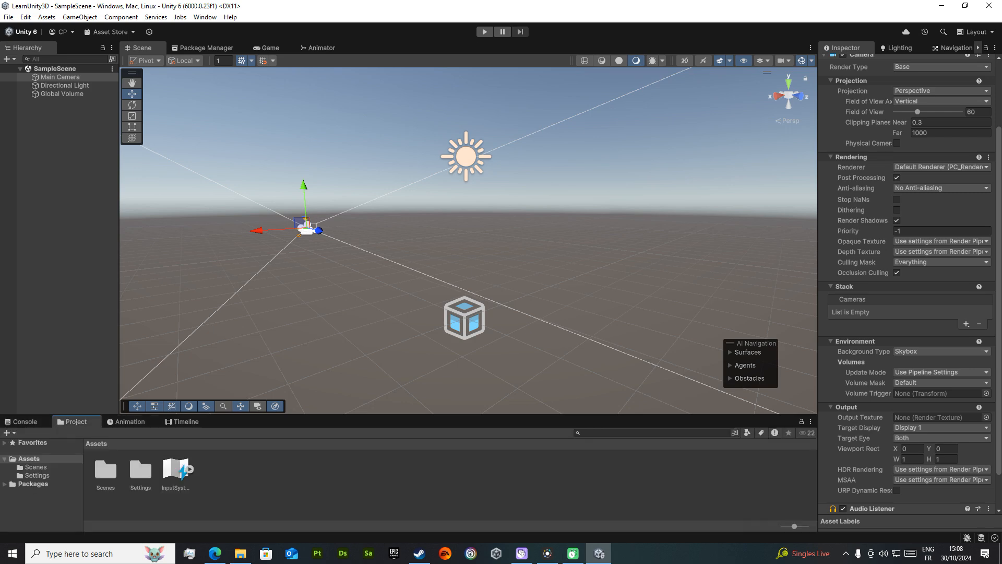
{"action": "left_click", "coordinate": [25, 422]}
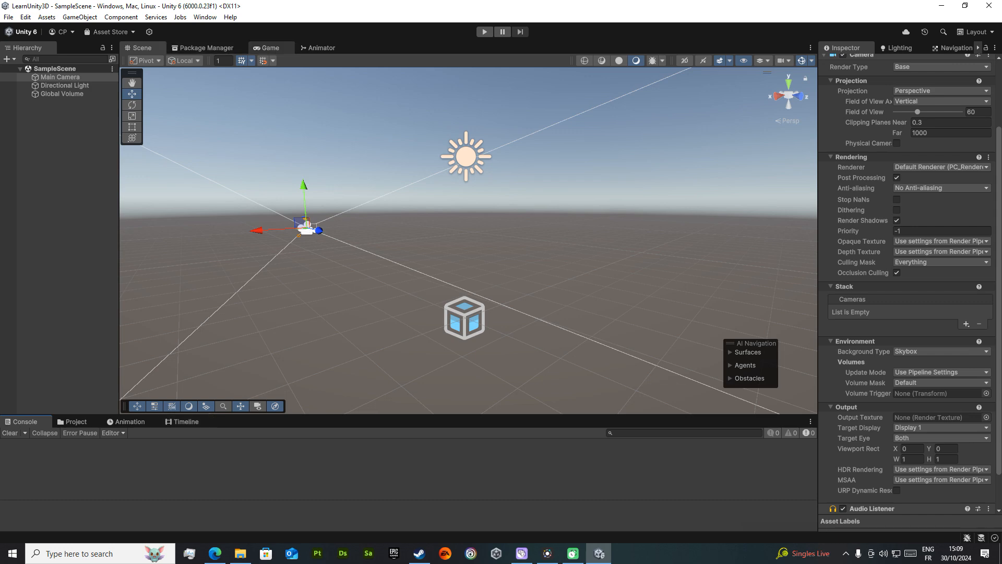
Place the Game view directly beside the Scene view and compare what each one shows
{"action": "left_click_drag", "start_coordinate": [271, 48], "coordinate": [186, 47]}
{"action": "left_click", "coordinate": [140, 47]}
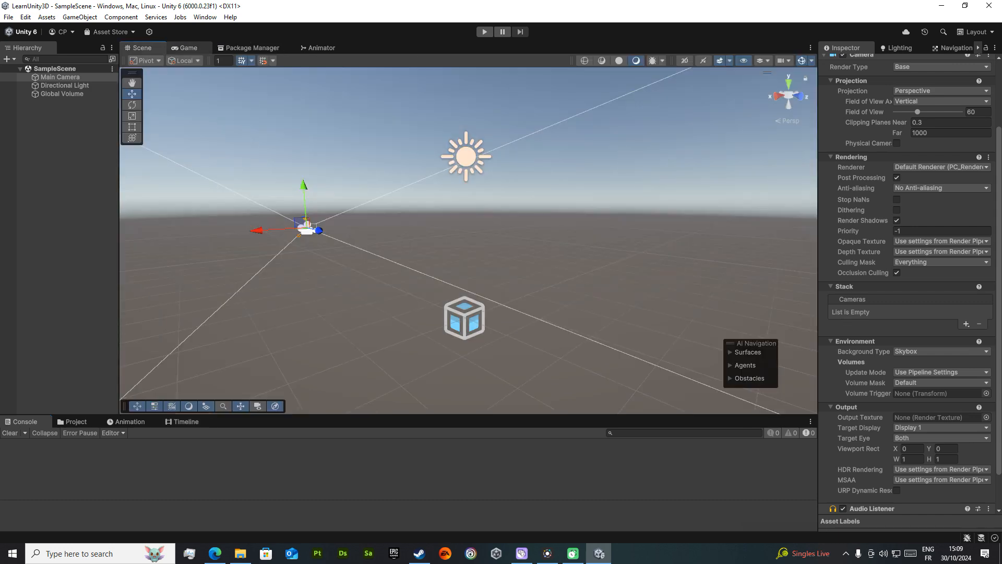
{"action": "left_click", "coordinate": [186, 47]}
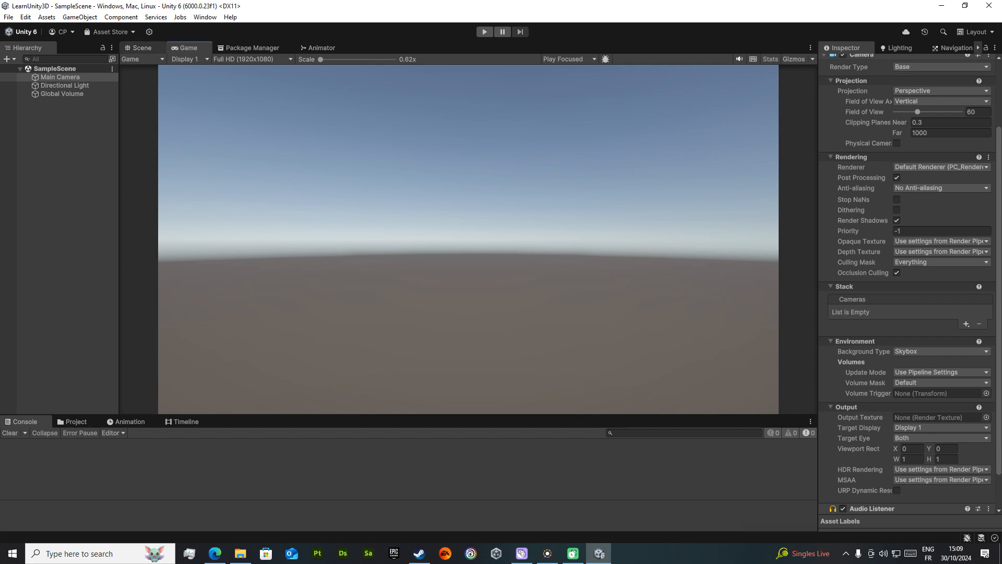
{"action": "left_click", "coordinate": [138, 47]}
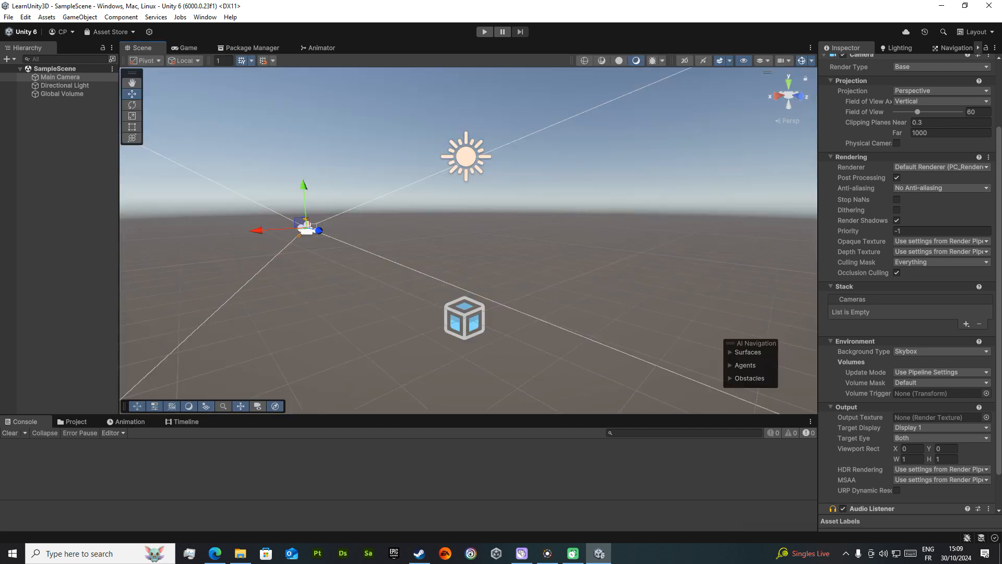
{"action": "left_click", "coordinate": [978, 47]}
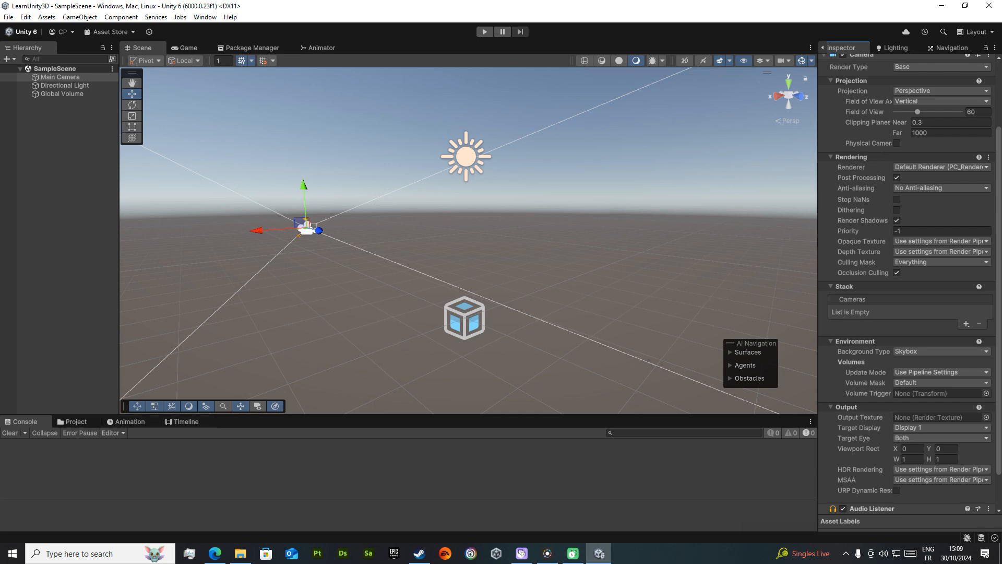
Review the lists of available editor panels and rendering windows, bring up the Scene view, and clear the selection
{"action": "left_click", "coordinate": [205, 17]}
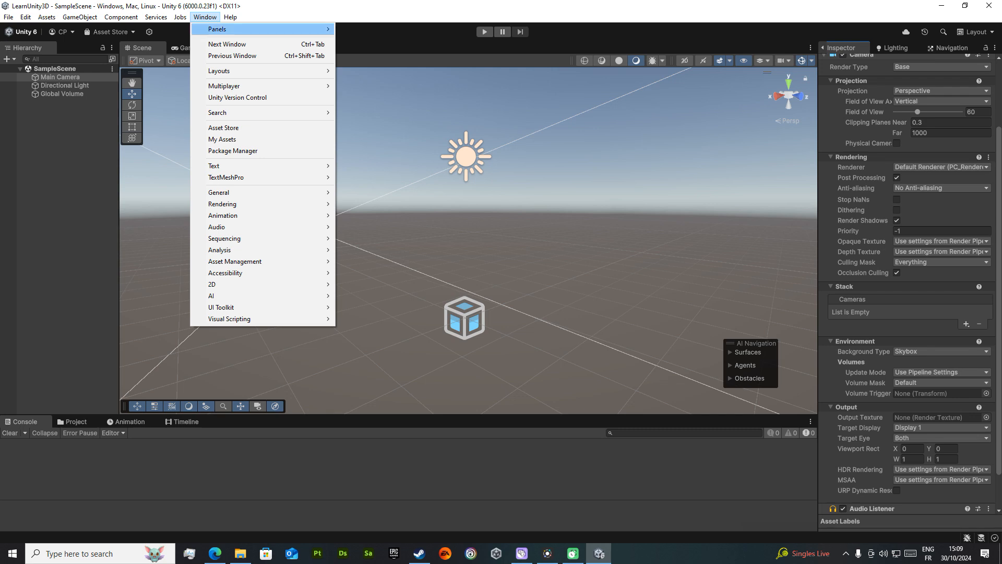
{"action": "mouse_move", "coordinate": [261, 29]}
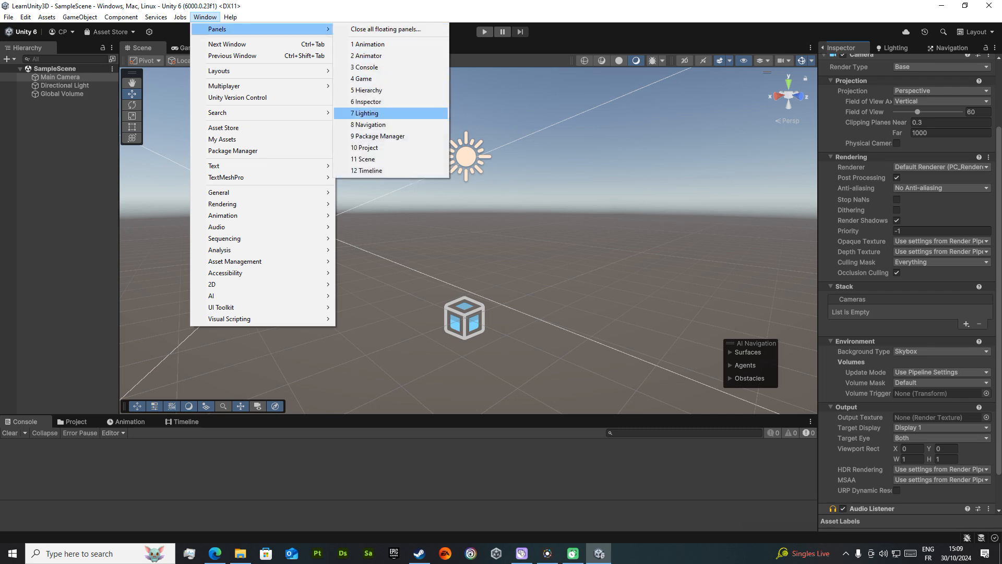
{"action": "left_click", "coordinate": [366, 158]}
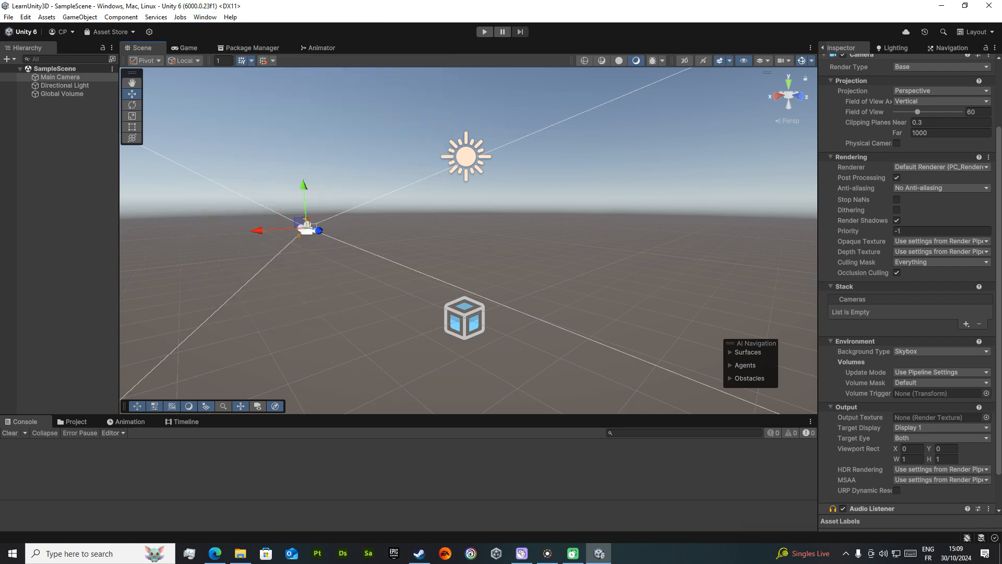
{"action": "left_click", "coordinate": [205, 17]}
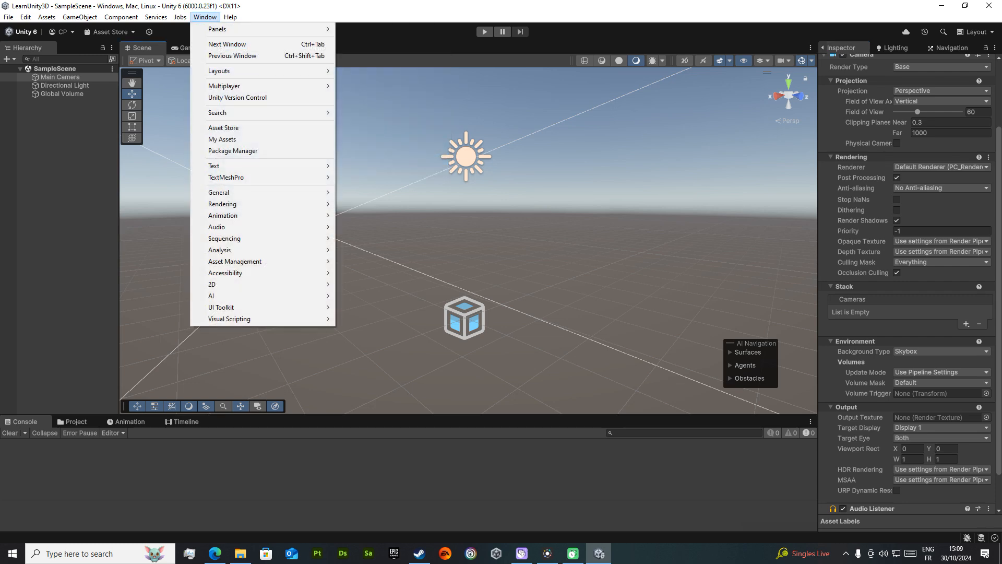
{"action": "mouse_move", "coordinate": [261, 204]}
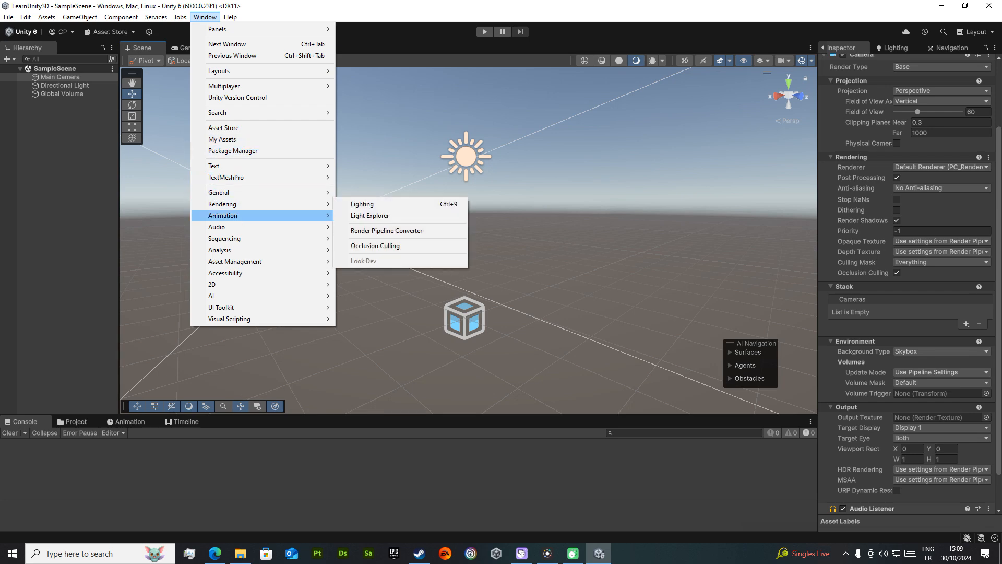
{"action": "left_click", "coordinate": [68, 220]}
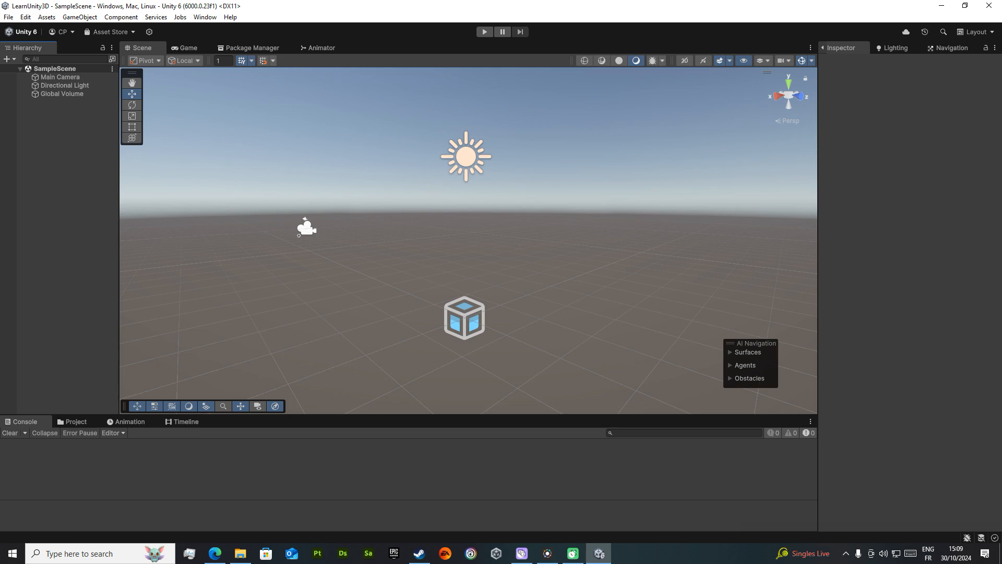
Add a 3D Cube to the sample scene and fly the Scene view up close to it
{"action": "right_click", "coordinate": [69, 135]}
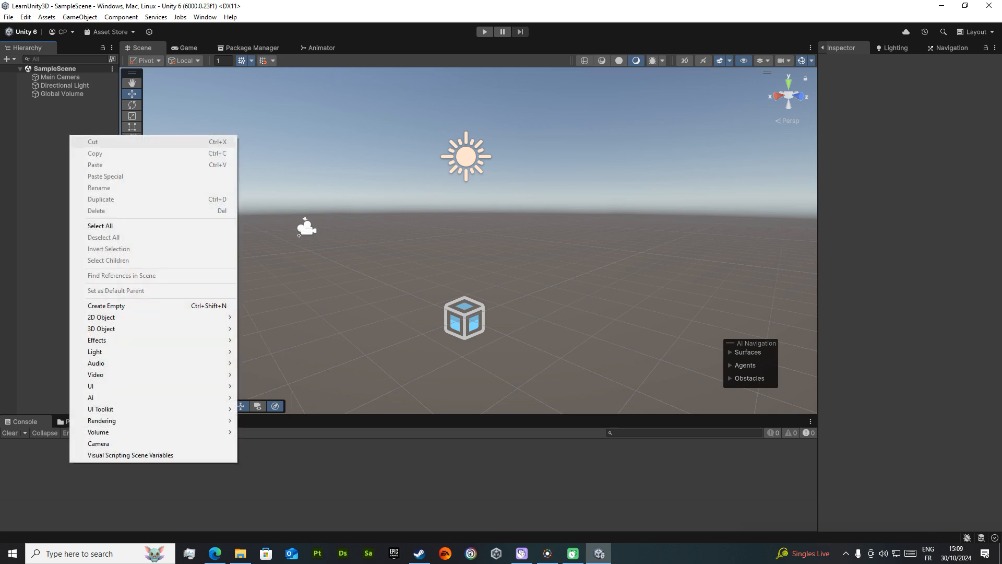
{"action": "mouse_move", "coordinate": [157, 328]}
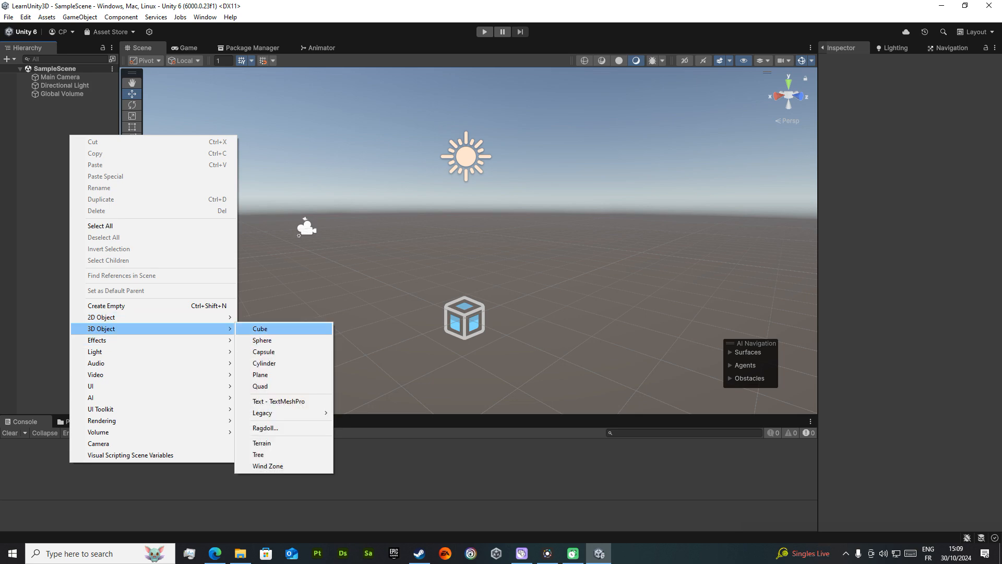
{"action": "left_click", "coordinate": [260, 328]}
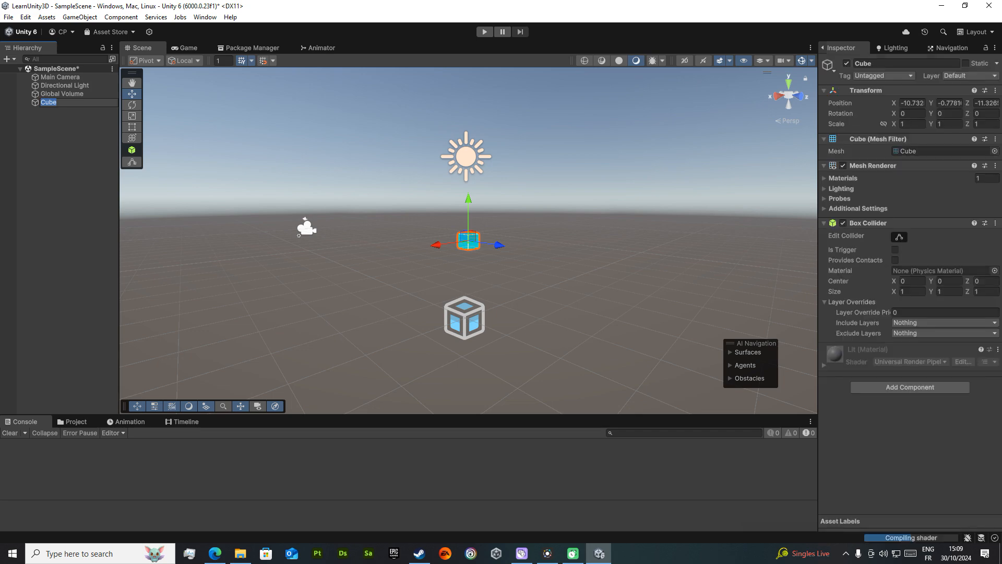
{"action": "key", "text": "w"}
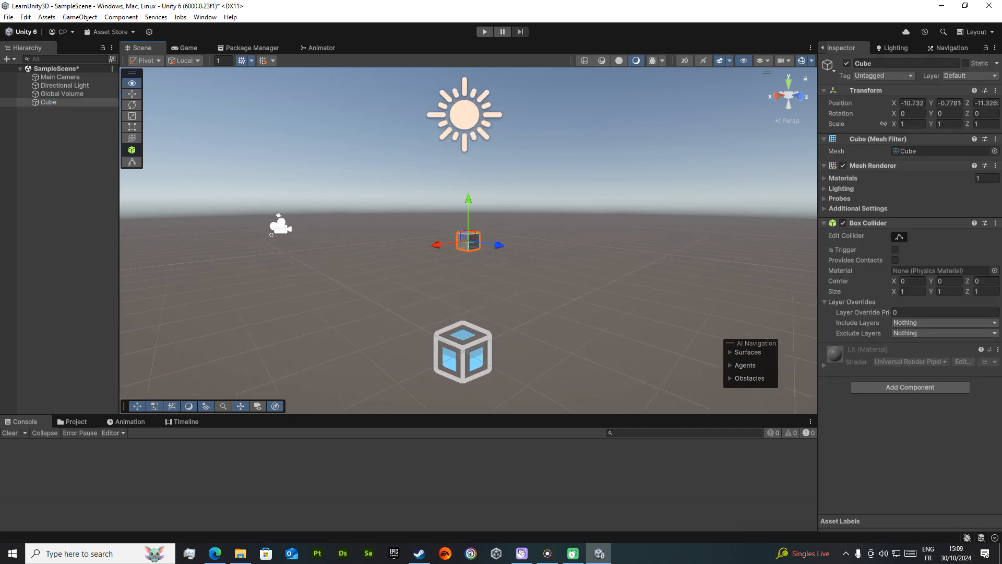
{"action": "key", "text": "w"}
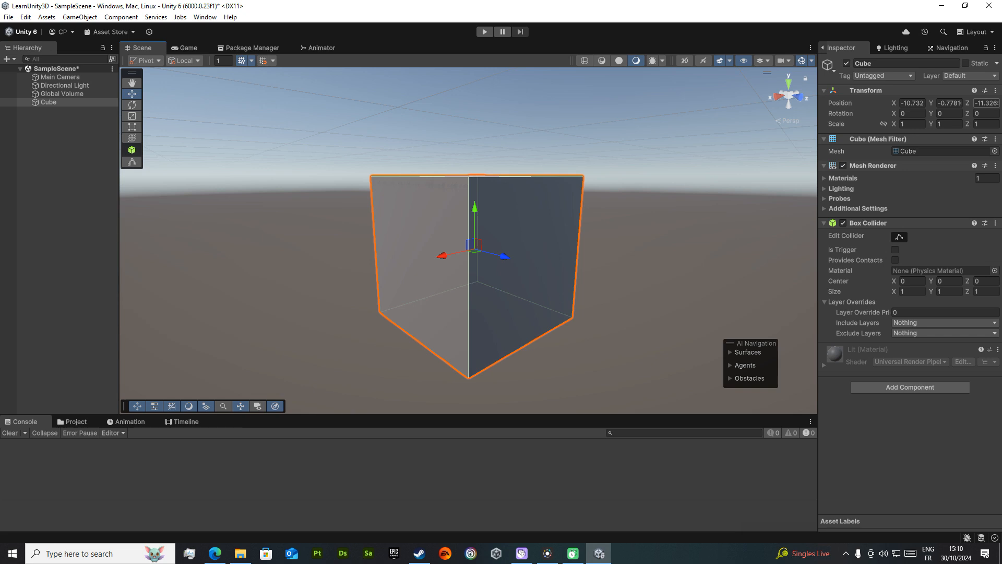
Reset the Cube's Transform so its position is 0, 0, 0, and frame the Cube in the Scene view
{"action": "left_click", "coordinate": [912, 103]}
{"action": "left_click", "coordinate": [996, 90]}
{"action": "left_click", "coordinate": [906, 99]}
{"action": "right_click_drag", "start_coordinate": [469, 240], "coordinate": [689, 306]}
{"action": "key", "text": "w"}
{"action": "key", "text": "f"}
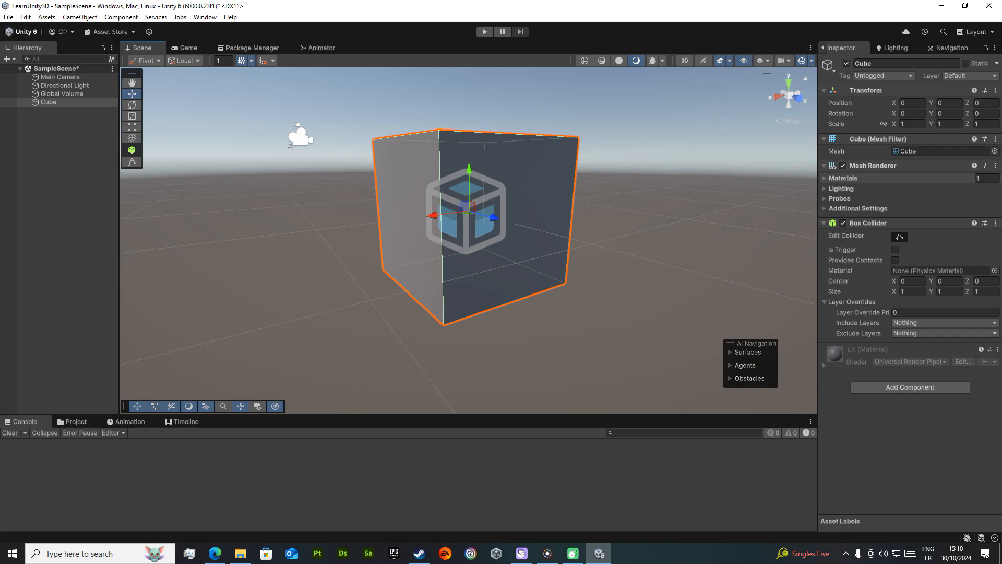
Expand the Cube's Mesh Renderer sections for Materials, Lighting, Probes and Additional Settings to examine their options
{"action": "left_click", "coordinate": [825, 178]}
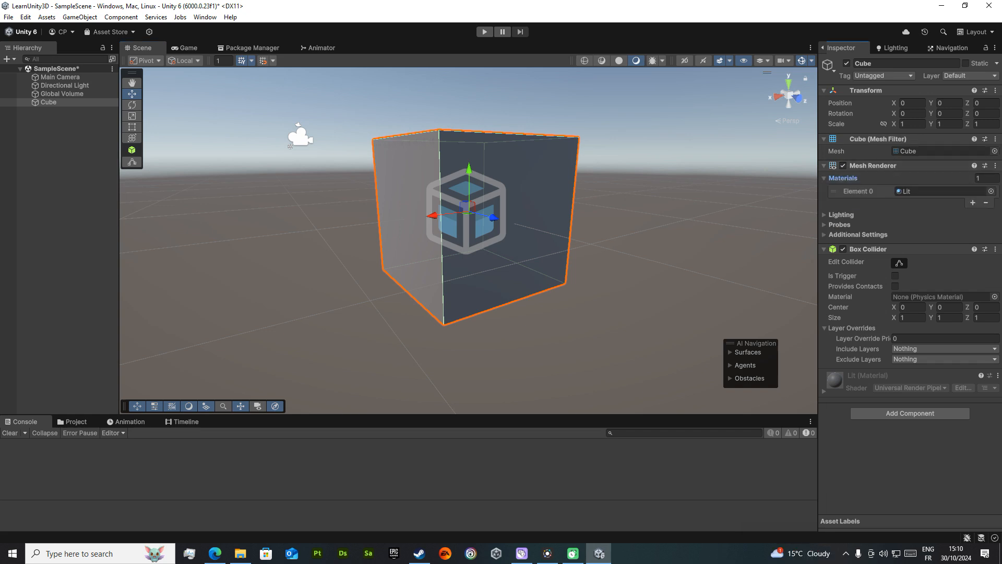
{"action": "left_click", "coordinate": [825, 215]}
{"action": "left_click", "coordinate": [825, 267]}
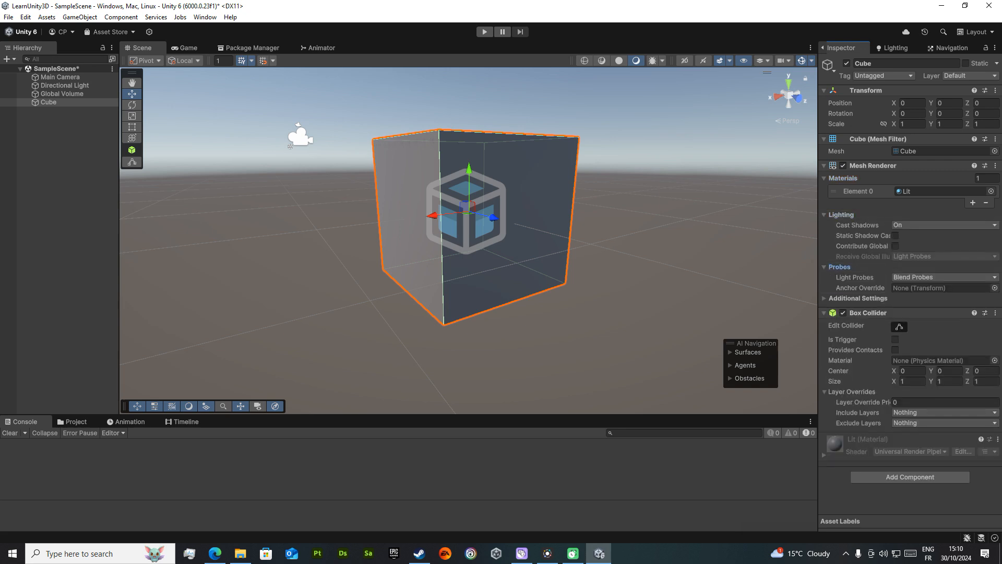
{"action": "left_click", "coordinate": [825, 298]}
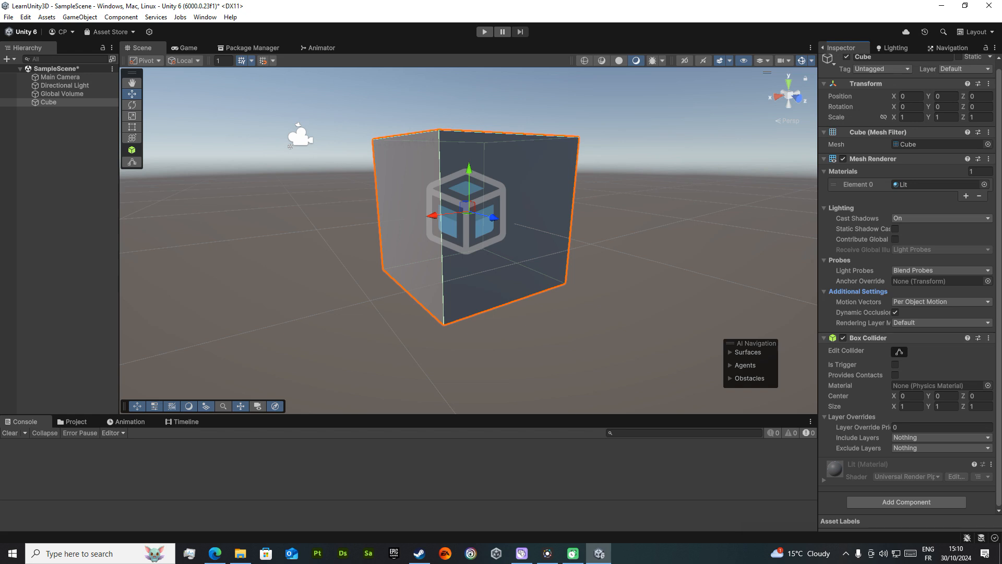
Search the components that can be added to the Cube for "box" and "Collider", and look through the collider types without adding one
{"action": "left_click", "coordinate": [906, 502]}
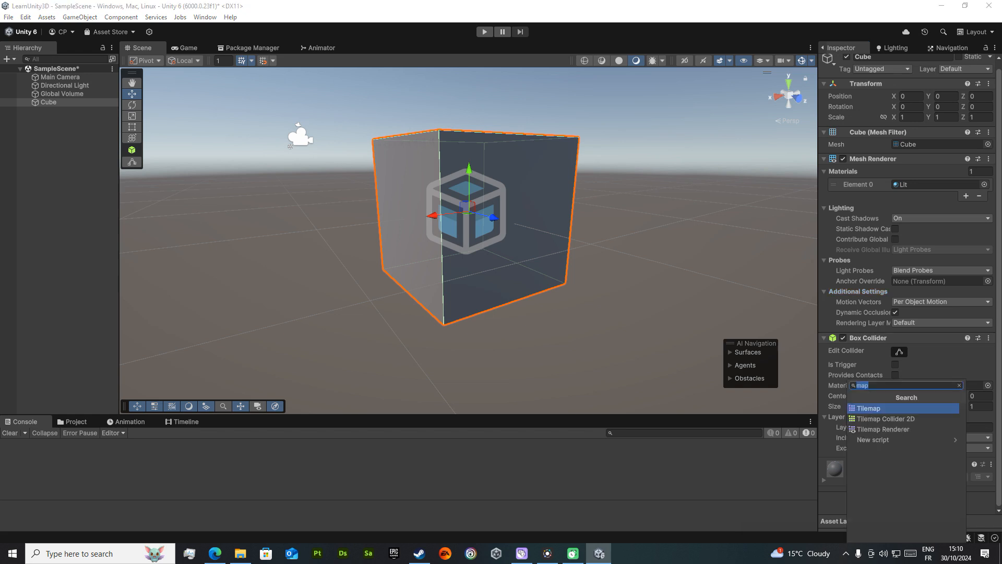
{"action": "key", "text": "BackSpace"}
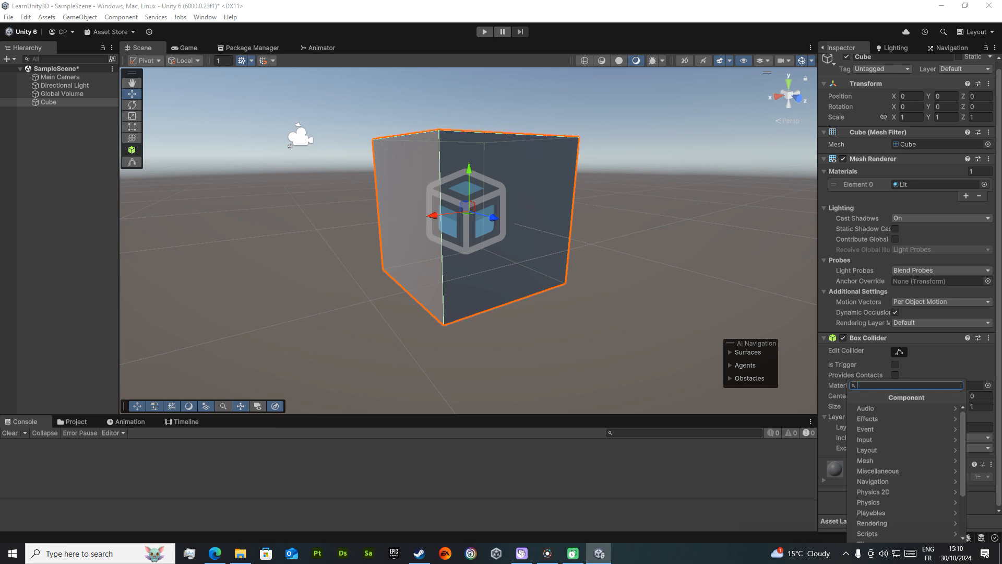
{"action": "type", "text": "box"}
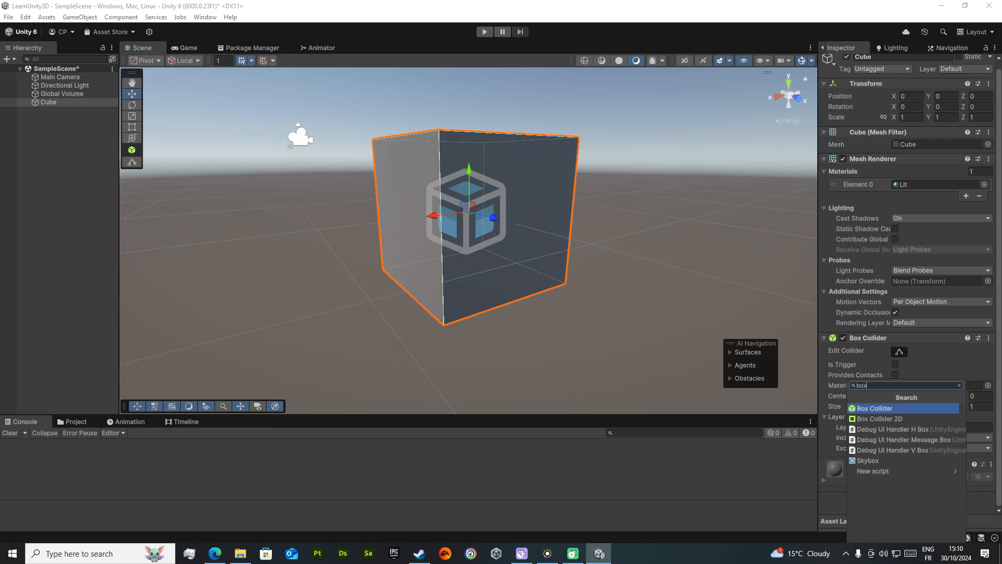
{"action": "key", "text": "BackSpace"}
{"action": "key", "text": "BackSpace"}
{"action": "key", "text": "BackSpace"}
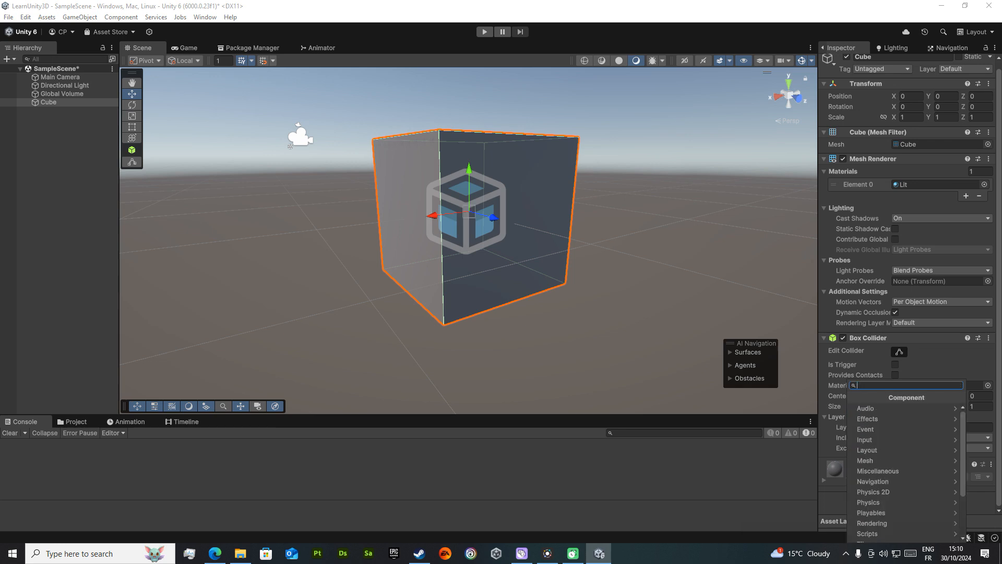
{"action": "type", "text": "Collide"}
{"action": "key", "text": "Down"}
{"action": "key", "text": "Down"}
{"action": "key", "text": "Down"}
{"action": "key", "text": "Down"}
{"action": "key", "text": "Down"}
{"action": "key", "text": "Down"}
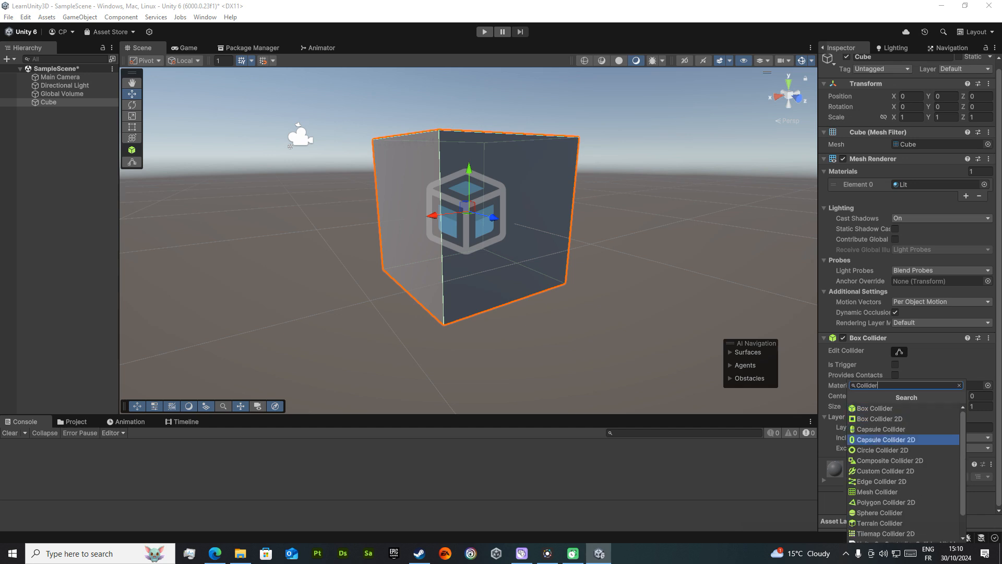
{"action": "scroll", "coordinate": [904, 470], "scroll_direction": "up", "scroll_amount": 2}
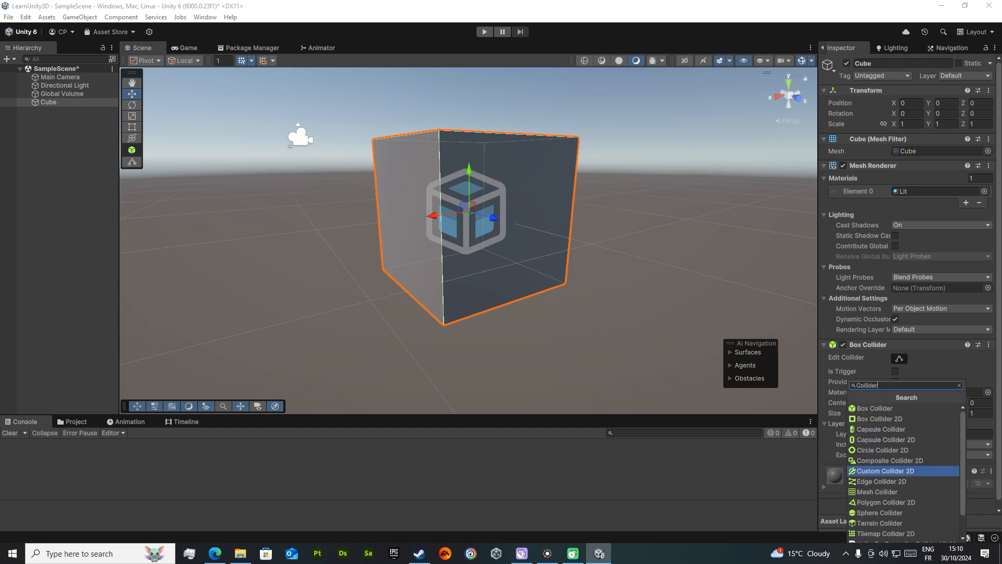
{"action": "scroll", "coordinate": [904, 482], "scroll_direction": "down", "scroll_amount": 2}
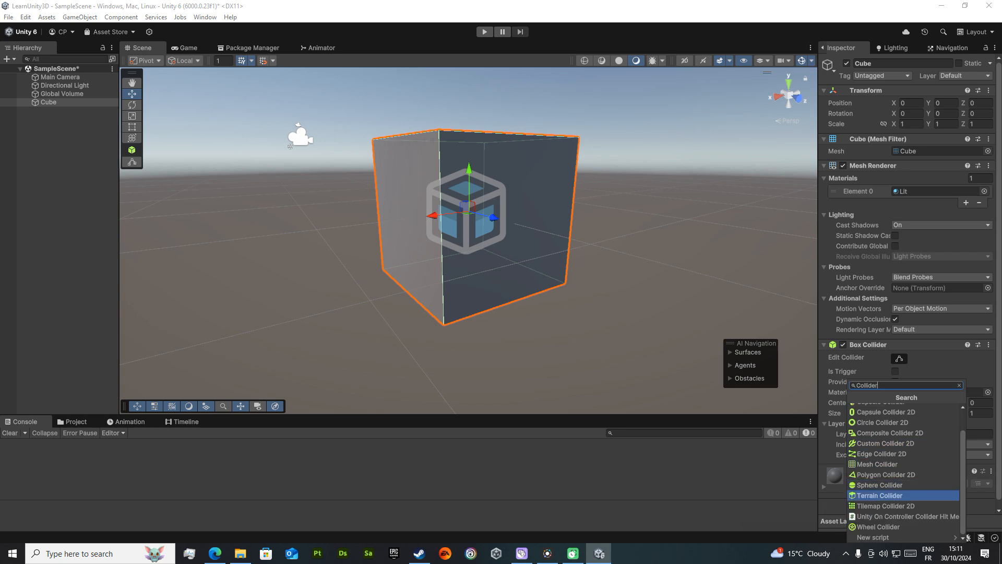
{"action": "scroll", "coordinate": [904, 493], "scroll_direction": "up", "scroll_amount": 2}
{"action": "key", "text": "Escape"}
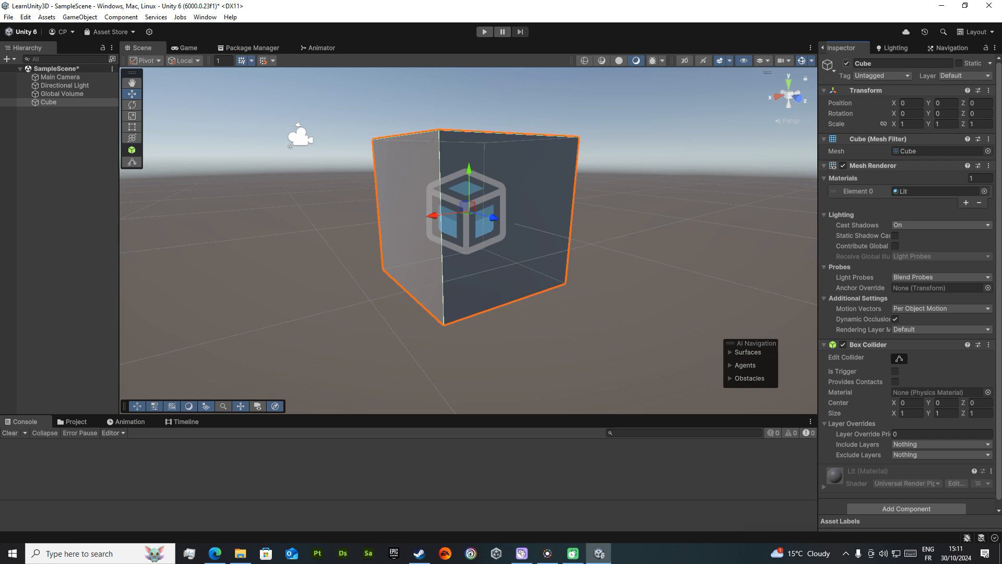
Deactivate and reactivate the Cube several times, leaving the object active
{"action": "left_click", "coordinate": [847, 64]}
{"action": "left_click", "coordinate": [846, 63]}
{"action": "left_click", "coordinate": [846, 63]}
{"action": "left_click", "coordinate": [847, 63]}
{"action": "left_click", "coordinate": [847, 63]}
{"action": "left_click", "coordinate": [846, 63]}
Disable the Cube's Box Collider component and enable it again
{"action": "left_click", "coordinate": [843, 345]}
{"action": "left_click", "coordinate": [843, 345]}
{"action": "scroll", "coordinate": [843, 344], "scroll_direction": "down", "scroll_amount": 1}
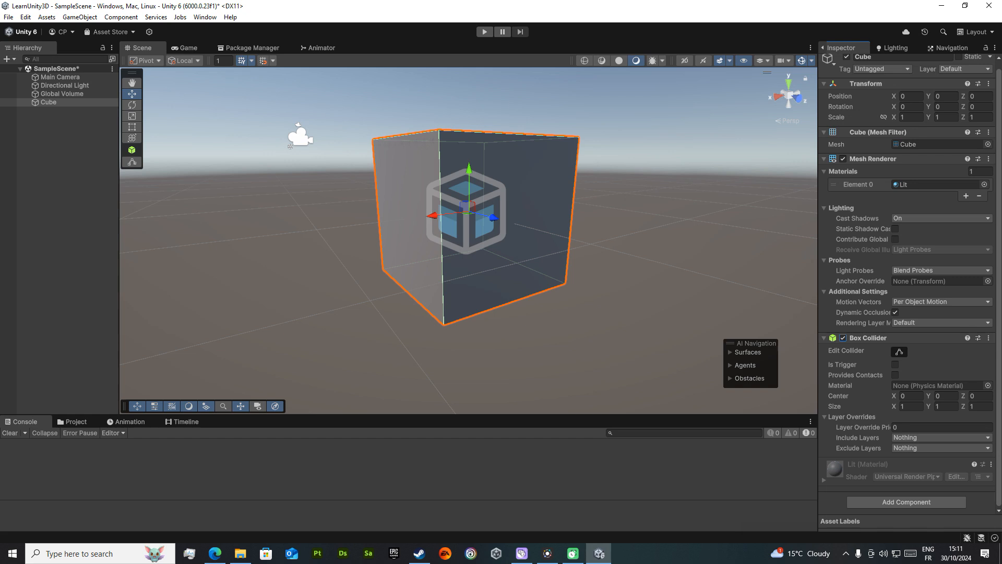
{"action": "scroll", "coordinate": [909, 284], "scroll_direction": "up", "scroll_amount": 1}
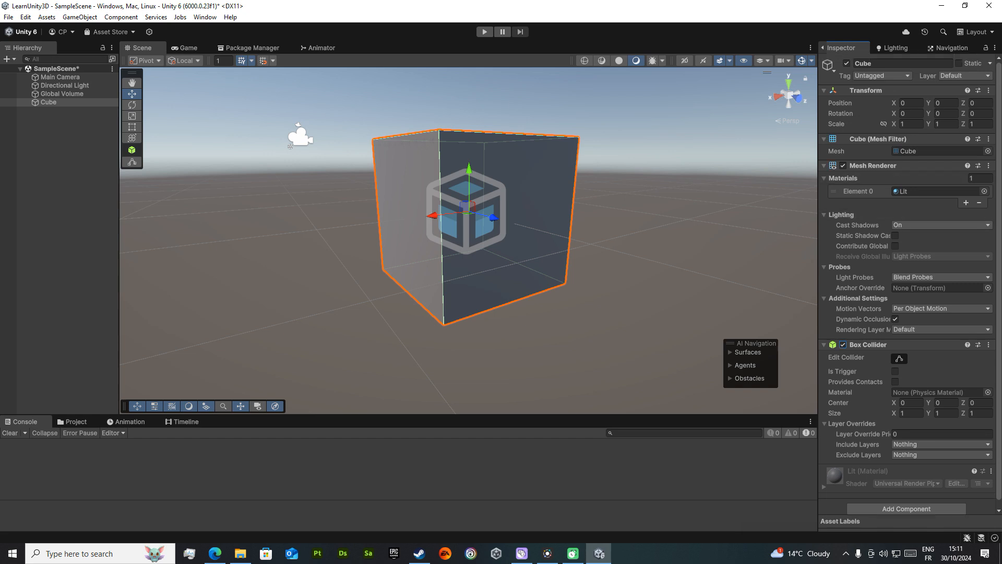
Try stretching the Cube along its axes with the Scale tool's handles
{"action": "left_click", "coordinate": [911, 124]}
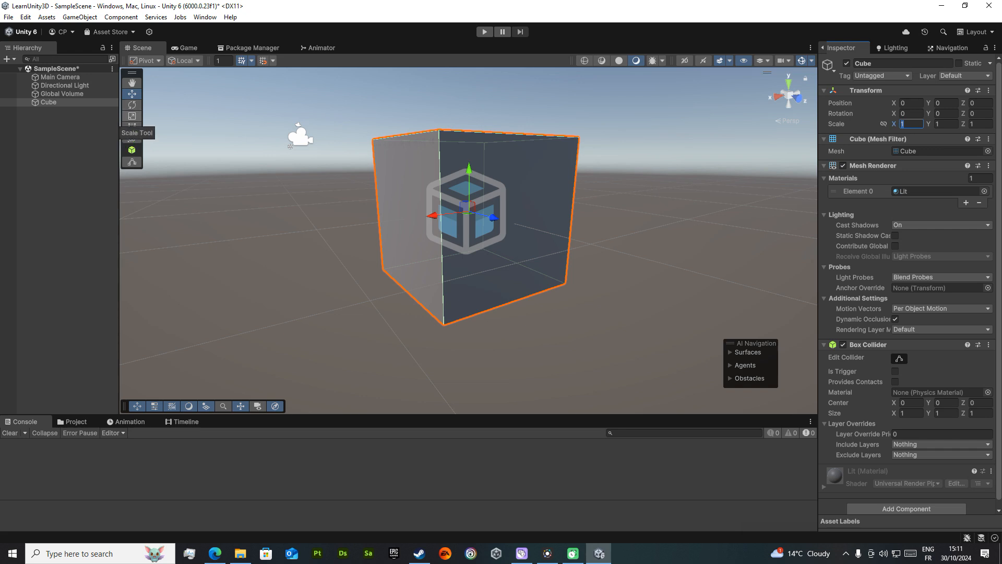
{"action": "left_click", "coordinate": [132, 116]}
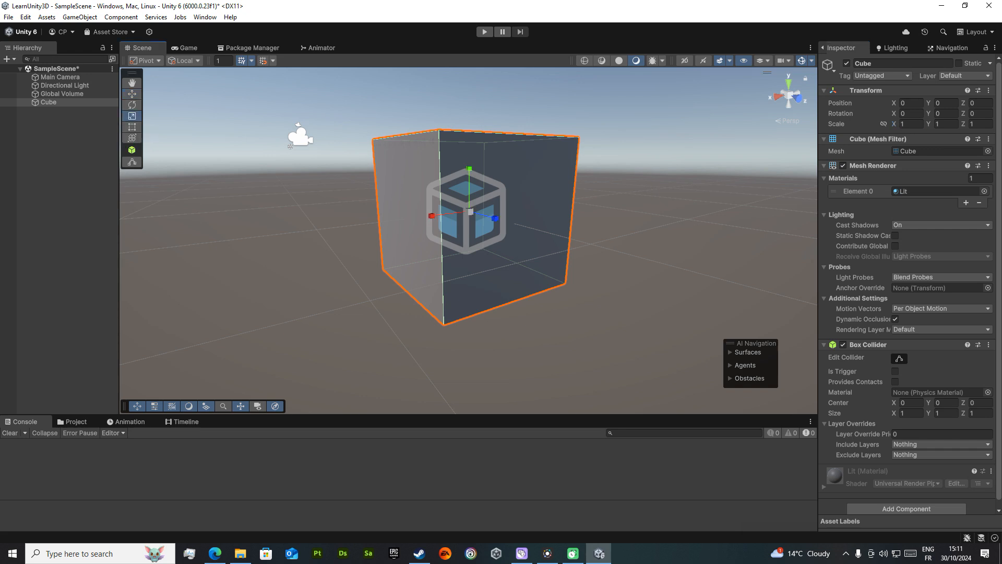
{"action": "mouse_move", "coordinate": [469, 169]}
{"action": "left_mouse_down"}
{"action": "mouse_move", "coordinate": [470, 149]}
{"action": "mouse_move", "coordinate": [470, 168]}
{"action": "left_mouse_up"}
{"action": "left_click_drag", "start_coordinate": [495, 218], "coordinate": [432, 216]}
Set the Cube's scale to 1 on the X, Y and Z axes
{"action": "left_click", "coordinate": [910, 124]}
{"action": "type", "text": "1"}
{"action": "key", "text": "Tab"}
{"action": "type", "text": "1"}
{"action": "key", "text": "Tab"}
{"action": "type", "text": "1"}
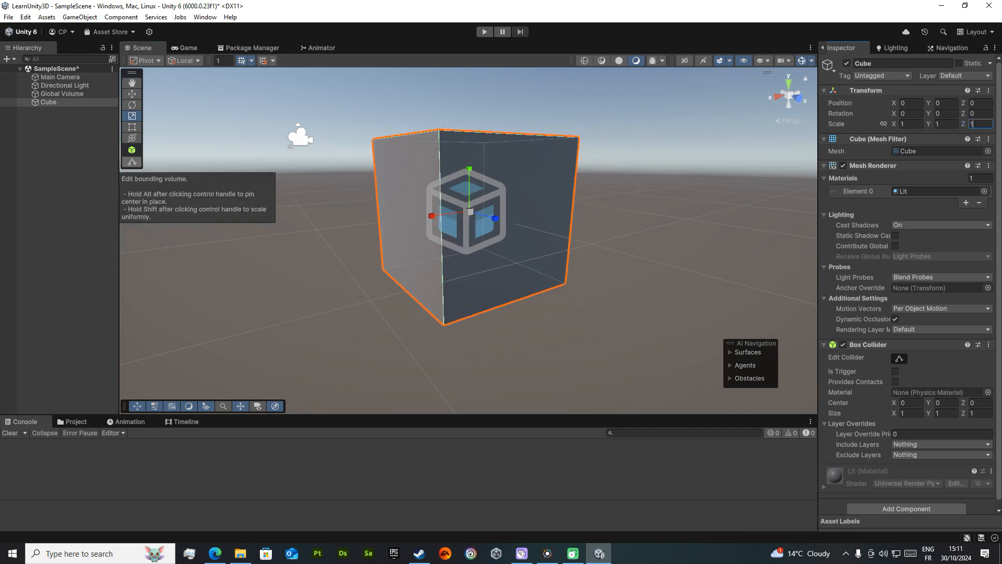
With the combined Transform tool, rotate the Cube about 35 degrees around Z and stretch its Z scale to about 1.62
{"action": "left_click", "coordinate": [132, 138]}
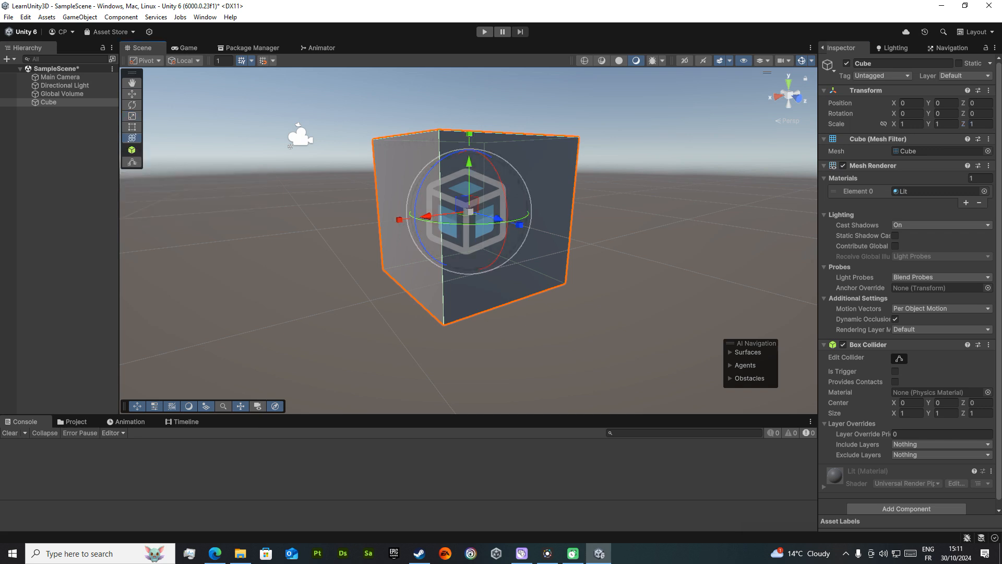
{"action": "left_click_drag", "start_coordinate": [417, 200], "coordinate": [426, 153]}
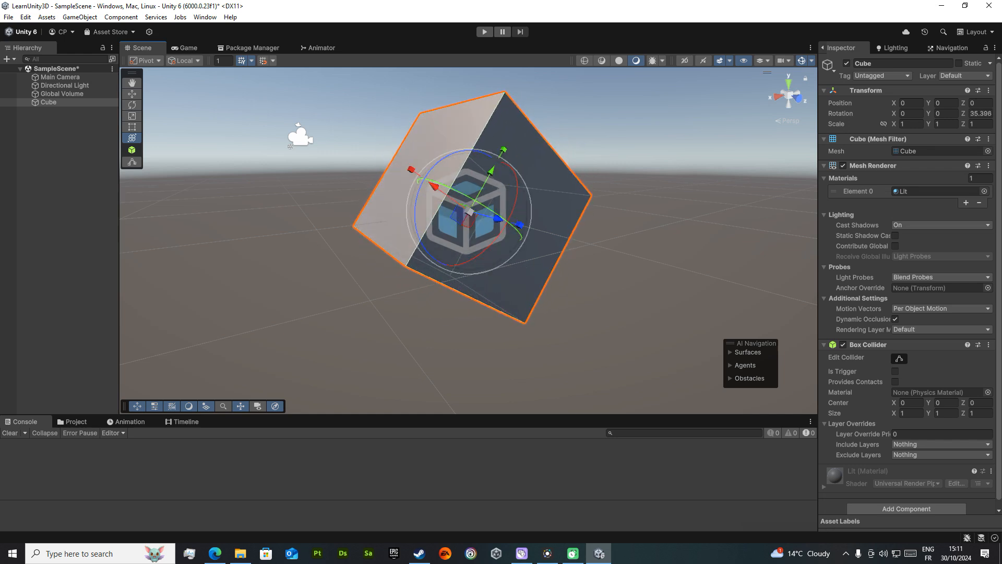
{"action": "mouse_move", "coordinate": [491, 171]}
{"action": "left_mouse_down"}
{"action": "mouse_move", "coordinate": [523, 111]}
{"action": "mouse_move", "coordinate": [487, 180]}
{"action": "mouse_move", "coordinate": [490, 173]}
{"action": "left_mouse_up"}
{"action": "left_click_drag", "start_coordinate": [518, 228], "coordinate": [564, 243]}
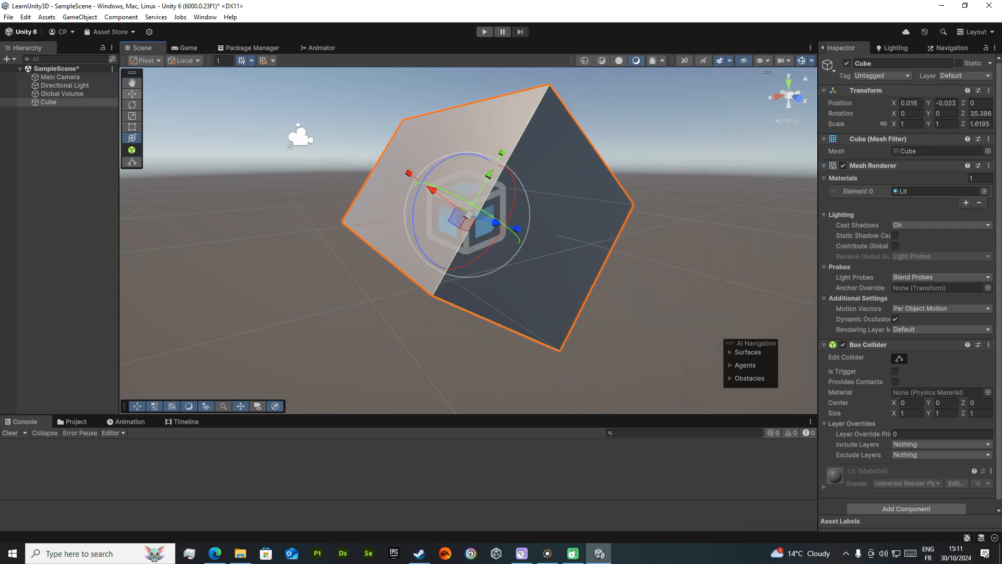
Delete the Cube from the scene and select the Main Camera
{"action": "right_click", "coordinate": [538, 194]}
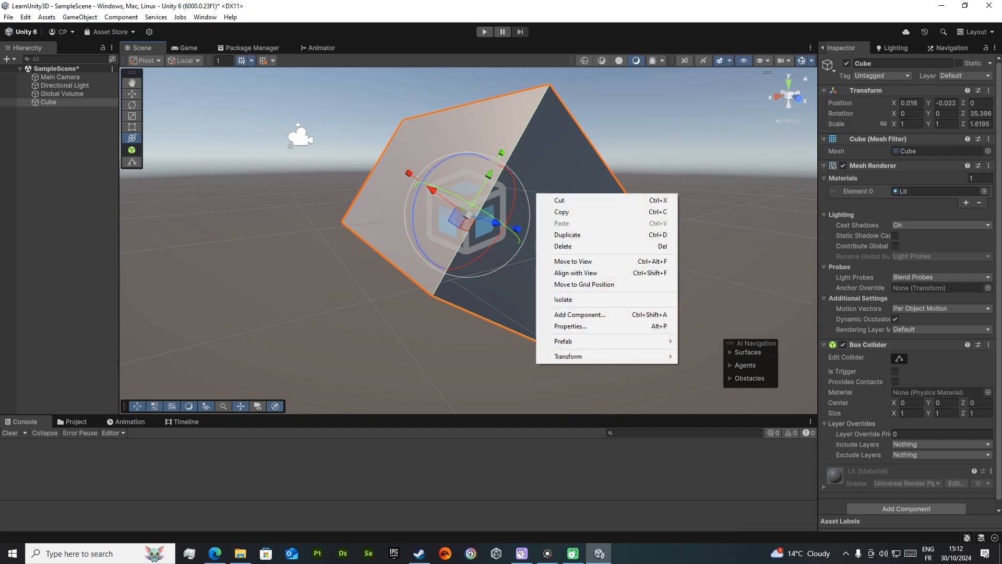
{"action": "key", "text": "Return"}
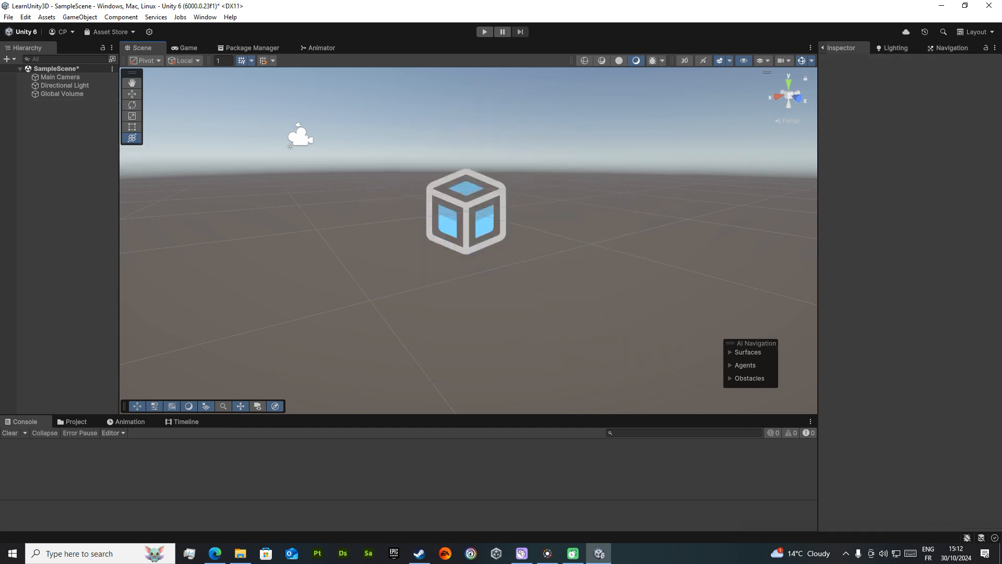
{"action": "left_click", "coordinate": [62, 157]}
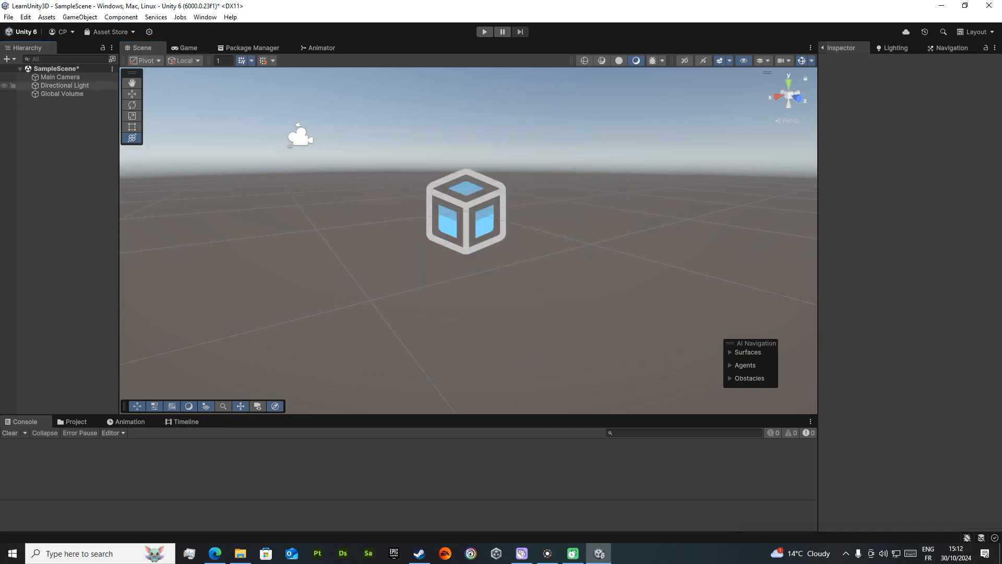
{"action": "left_click", "coordinate": [60, 77]}
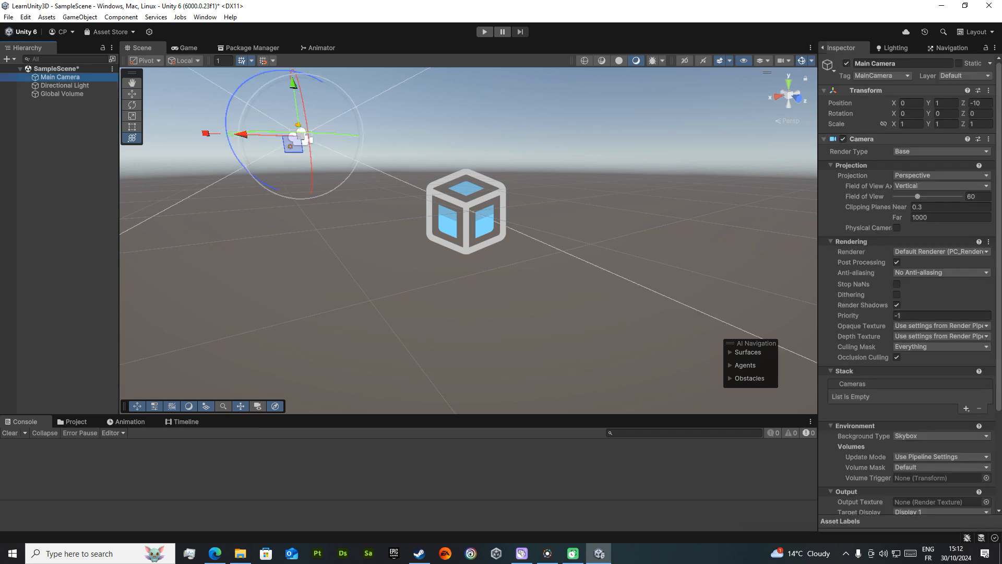
Frame the Main Camera in the Scene view and examine its gizmo, view frustum and Camera component settings
{"action": "key", "text": "f"}
{"action": "right_click_drag", "start_coordinate": [469, 240], "coordinate": [694, 287]}
{"action": "key", "text": "w"}
{"action": "key", "text": "a"}
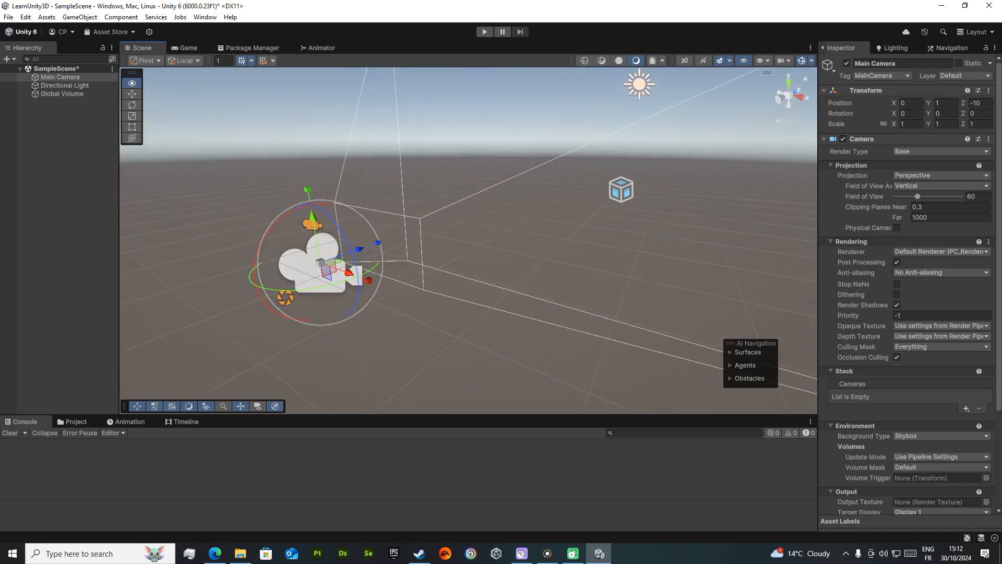
{"action": "key", "text": "w"}
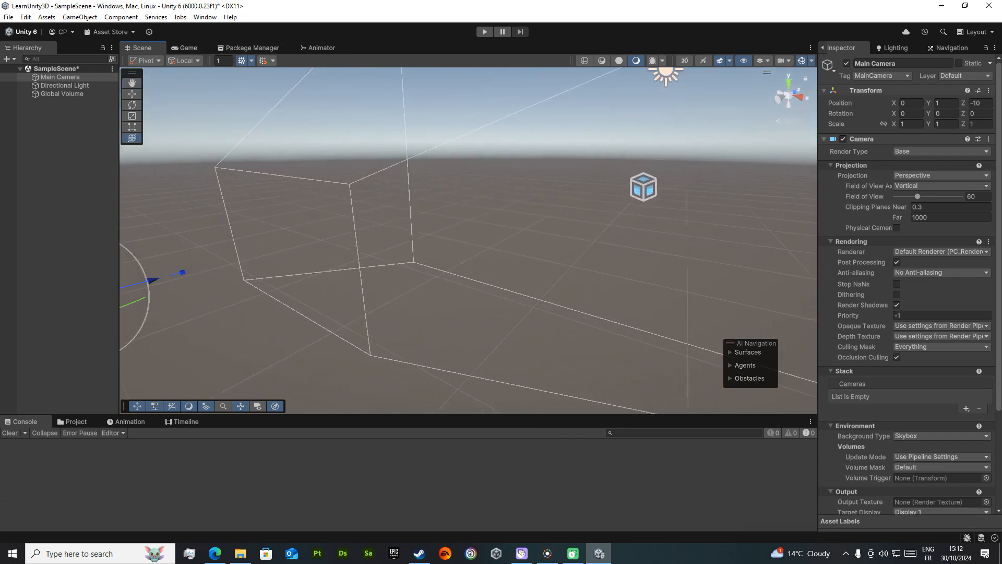
{"action": "scroll", "coordinate": [909, 293], "scroll_direction": "down", "scroll_amount": 2}
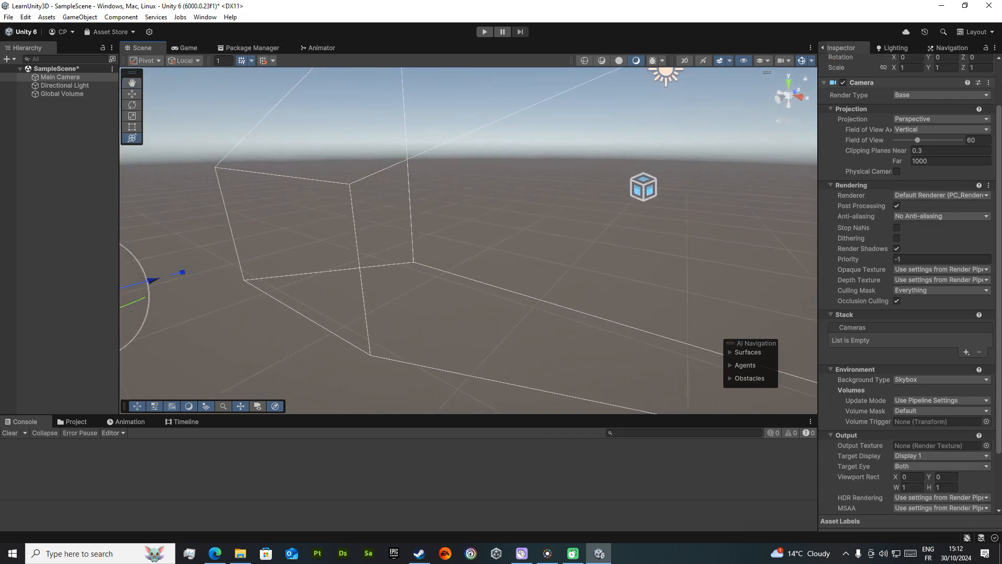
{"action": "scroll", "coordinate": [908, 292], "scroll_direction": "up", "scroll_amount": 2}
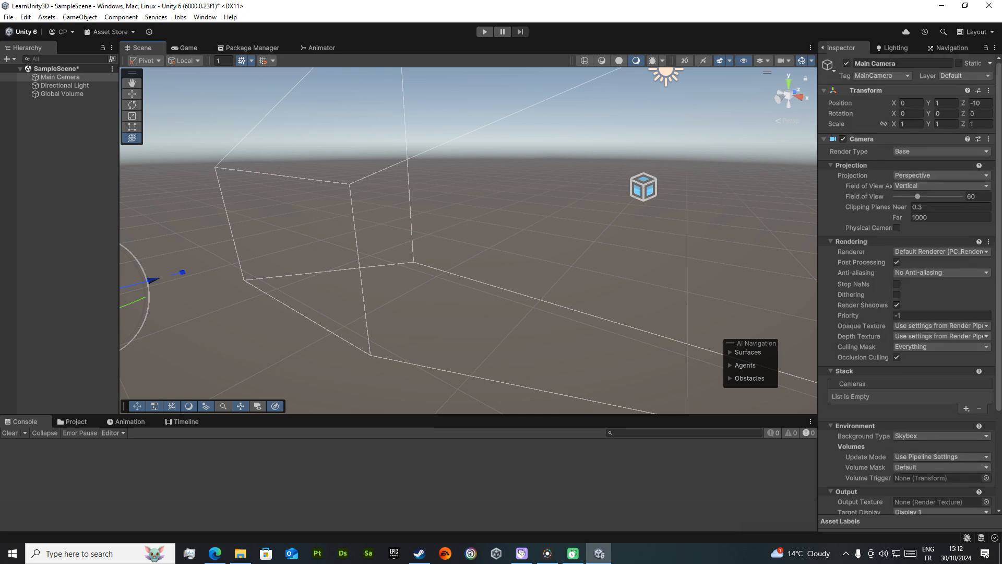
{"action": "right_click_drag", "start_coordinate": [468, 240], "coordinate": [355, 245]}
{"action": "key", "text": "s"}
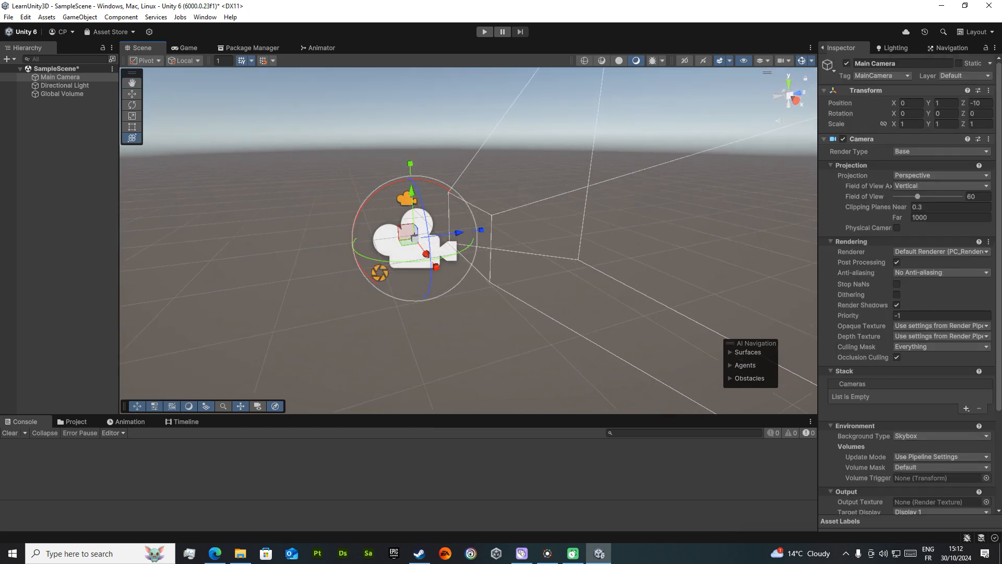
Switch the Main Camera's projection to Orthographic, examine its view volume in the scene, and restore Perspective
{"action": "left_click", "coordinate": [941, 152]}
{"action": "key", "text": "Escape"}
{"action": "left_click", "coordinate": [941, 176]}
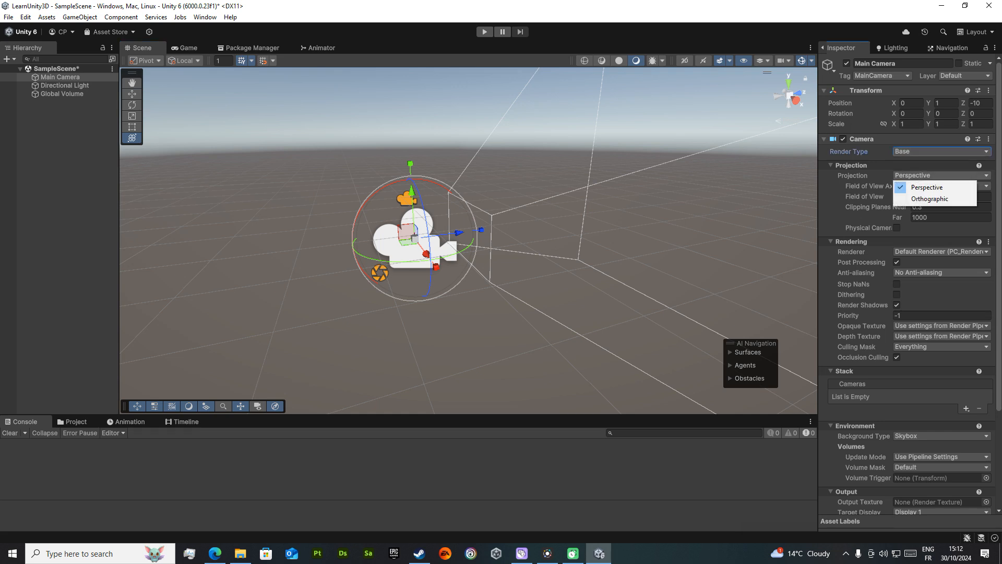
{"action": "key", "text": "Down"}
{"action": "key", "text": "Return"}
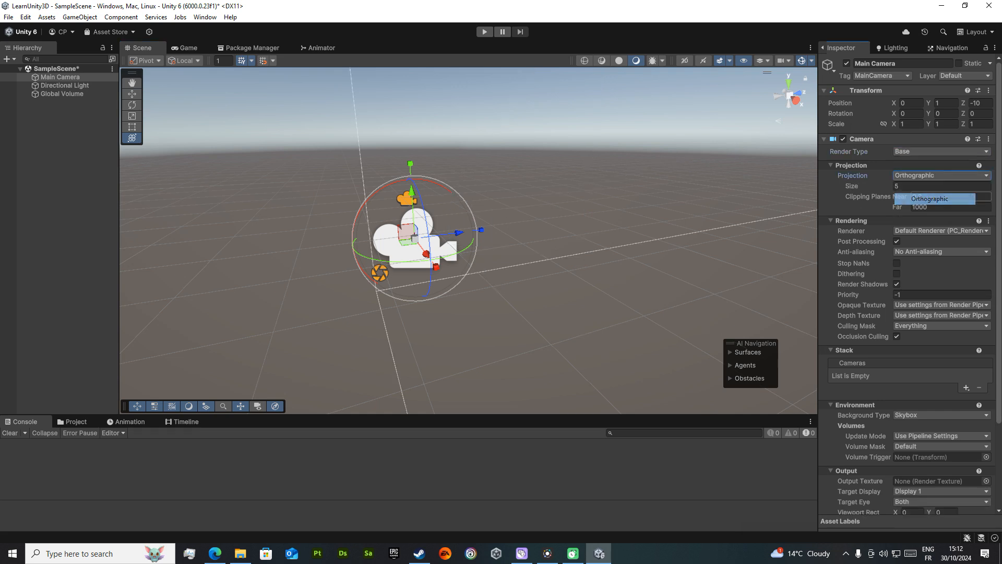
{"action": "left_click", "coordinate": [252, 48]}
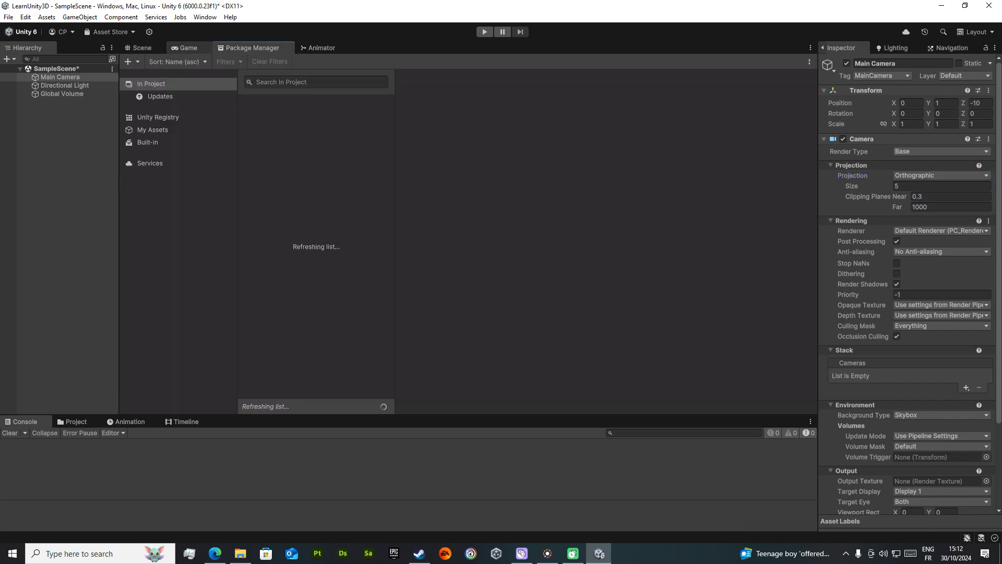
{"action": "left_click", "coordinate": [189, 49]}
{"action": "left_click", "coordinate": [142, 48]}
{"action": "right_click_drag", "start_coordinate": [449, 240], "coordinate": [512, 209]}
{"action": "key", "text": "s"}
{"action": "left_click", "coordinate": [942, 176]}
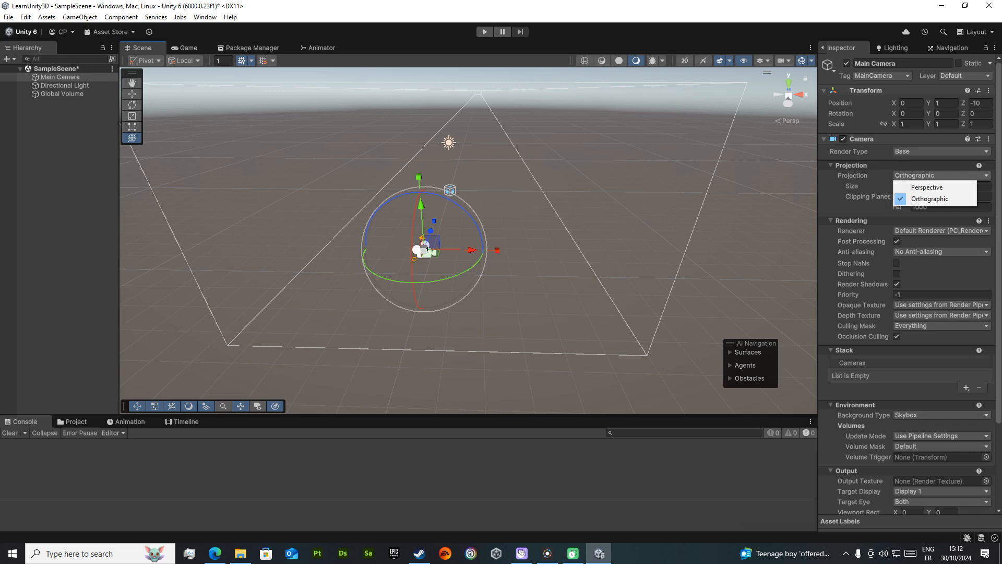
{"action": "left_click", "coordinate": [935, 187]}
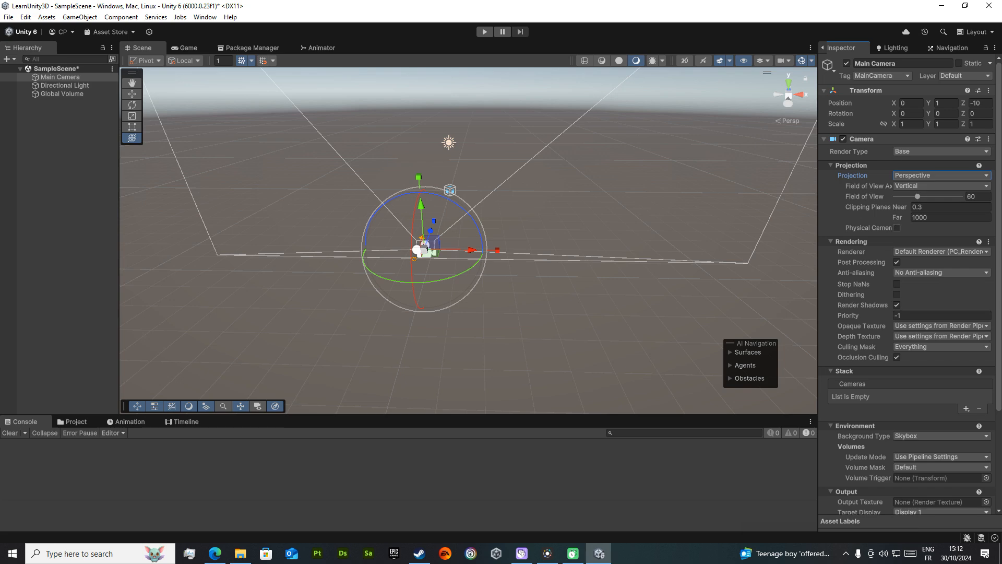
Enable the Main Camera's Physical Camera option to view its settings and frustum, and disable it again
{"action": "left_click", "coordinate": [897, 228]}
{"action": "right_click_drag", "start_coordinate": [590, 238], "coordinate": [462, 230]}
{"action": "key", "text": "d"}
{"action": "key", "text": "w"}
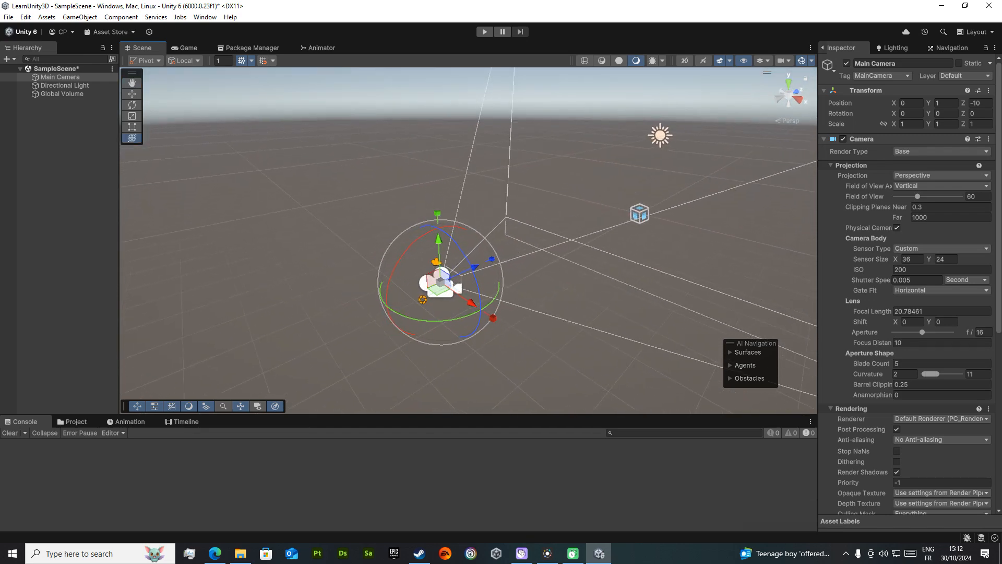
{"action": "left_click", "coordinate": [897, 227]}
Set the Main Camera's environment Background Type to Solid Color and view the result in the Game view
{"action": "scroll", "coordinate": [896, 228], "scroll_direction": "down", "scroll_amount": 2}
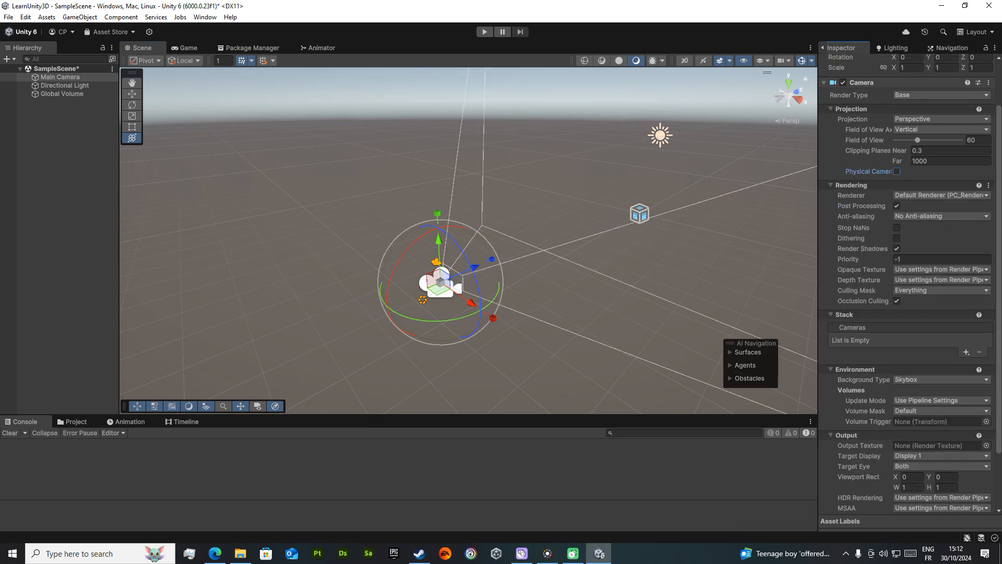
{"action": "scroll", "coordinate": [908, 282], "scroll_direction": "down", "scroll_amount": 2}
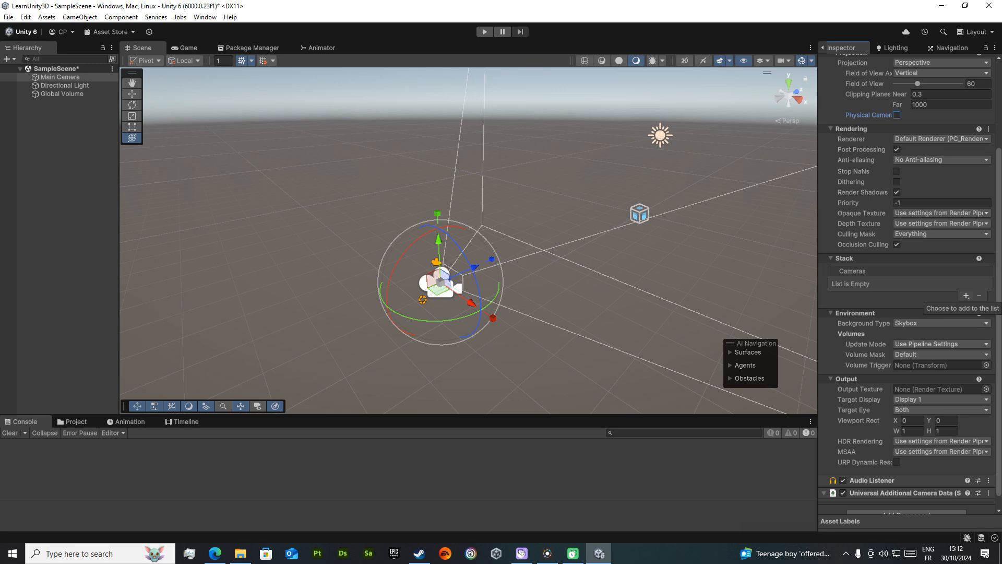
{"action": "scroll", "coordinate": [965, 297], "scroll_direction": "down", "scroll_amount": 1}
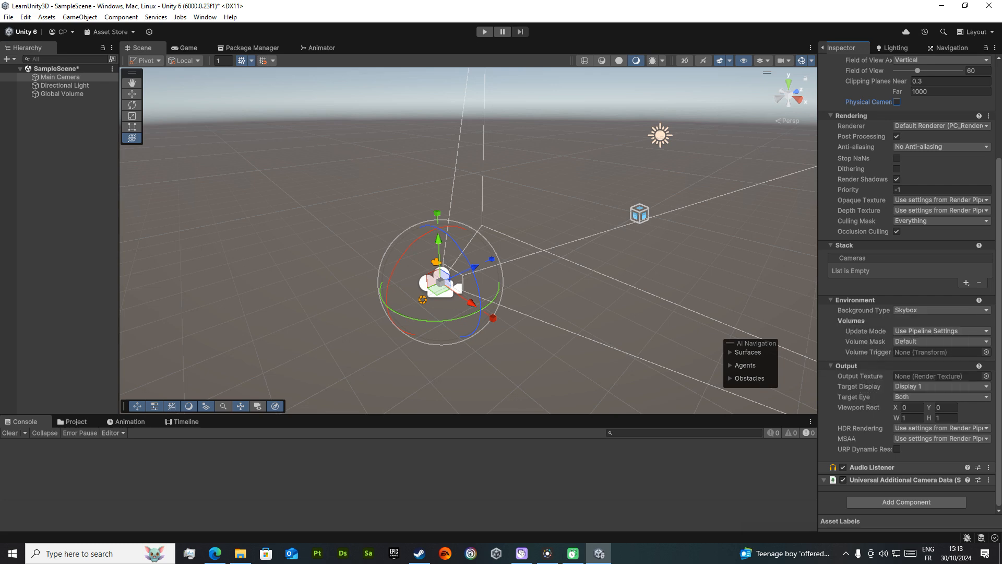
{"action": "left_click", "coordinate": [940, 310]}
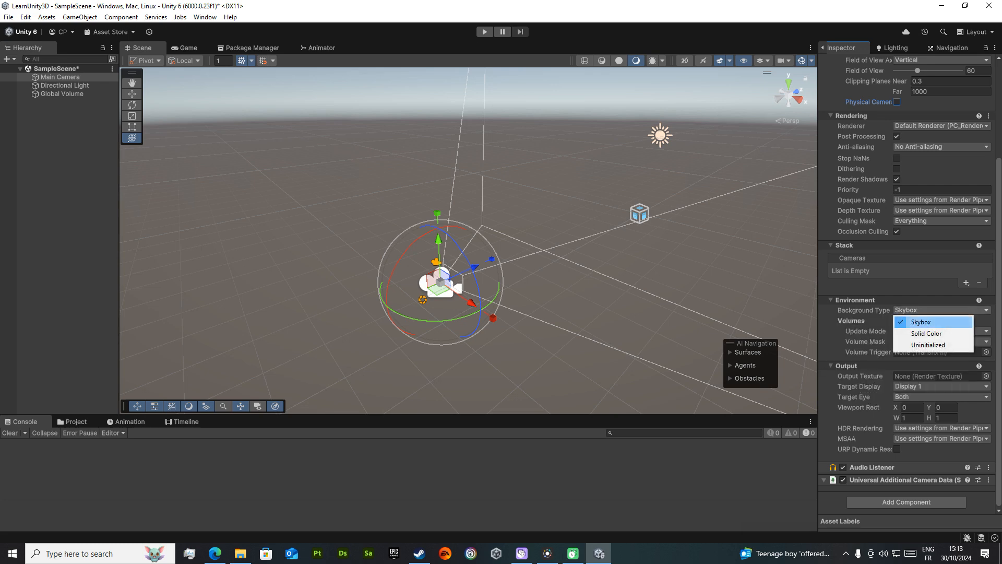
{"action": "left_click", "coordinate": [927, 333]}
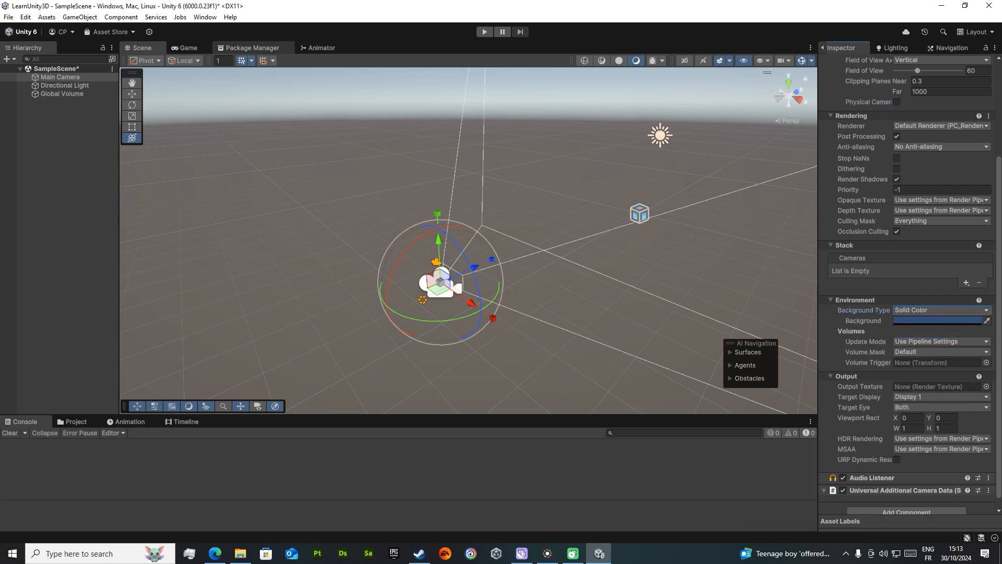
{"action": "left_click", "coordinate": [252, 47]}
{"action": "left_click", "coordinate": [186, 48]}
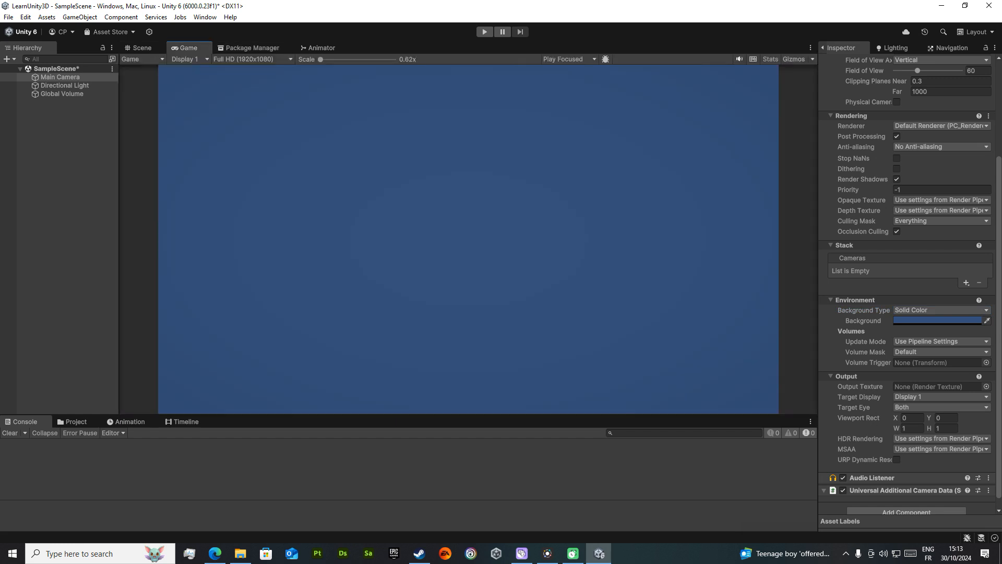
Set the Main Camera's background color to black (hex 000000)
{"action": "left_click", "coordinate": [937, 320]}
{"action": "mouse_move", "coordinate": [948, 352]}
{"action": "left_mouse_down"}
{"action": "mouse_move", "coordinate": [910, 348]}
{"action": "mouse_move", "coordinate": [942, 392]}
{"action": "mouse_move", "coordinate": [964, 399]}
{"action": "left_mouse_up"}
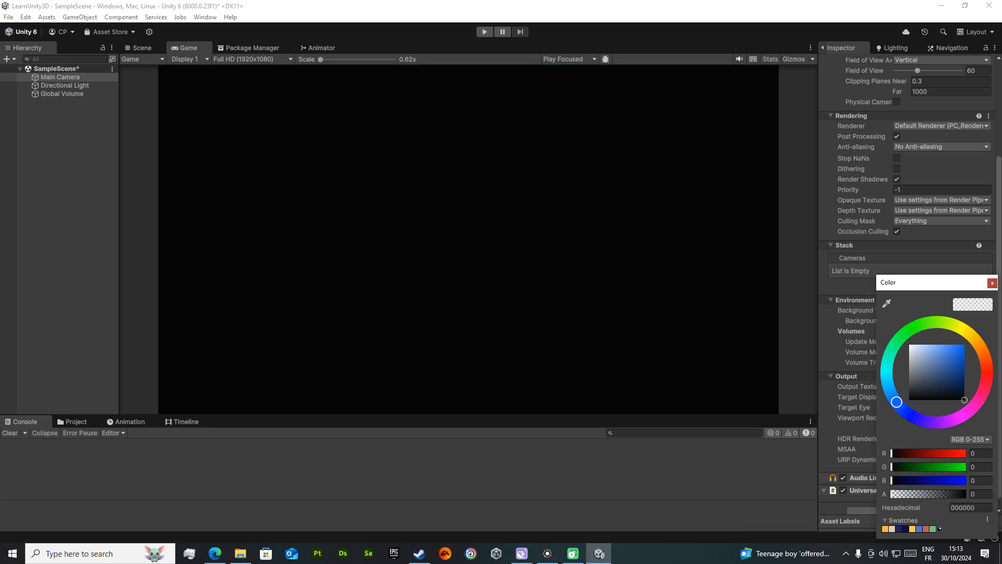
{"action": "left_click", "coordinate": [992, 282]}
Try the Uninitialized background type on the Main Camera, and restore Solid Color
{"action": "left_click", "coordinate": [939, 310]}
{"action": "left_click", "coordinate": [919, 346]}
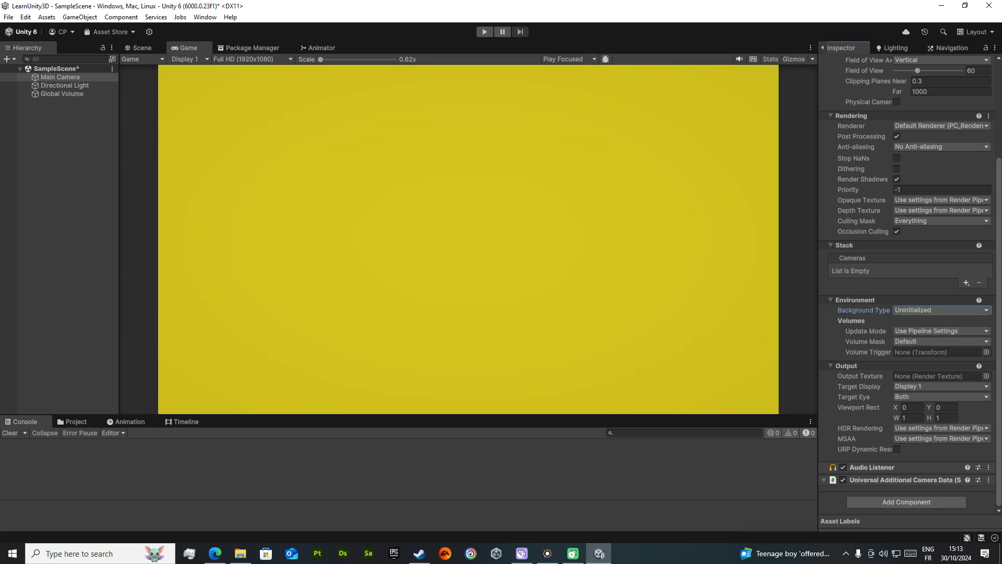
{"action": "left_click", "coordinate": [940, 310]}
{"action": "left_click", "coordinate": [918, 331]}
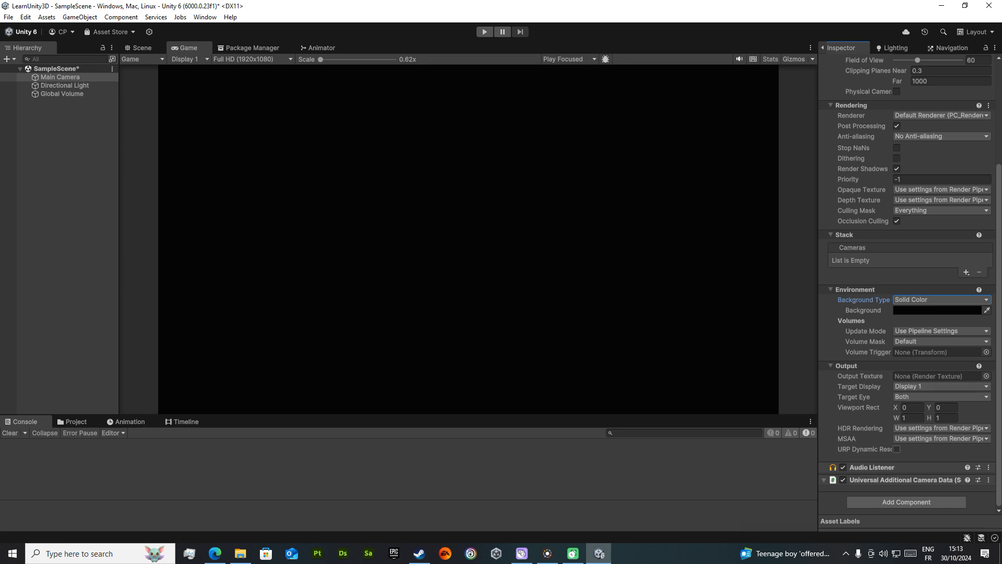
Widen the Inspector and collapse the Camera's Output, Environment and Stack sections plus the Universal Additional Camera Data component
{"action": "left_click_drag", "start_coordinate": [819, 261], "coordinate": [765, 261]}
{"action": "left_click", "coordinate": [818, 467]}
{"action": "left_click", "coordinate": [777, 366]}
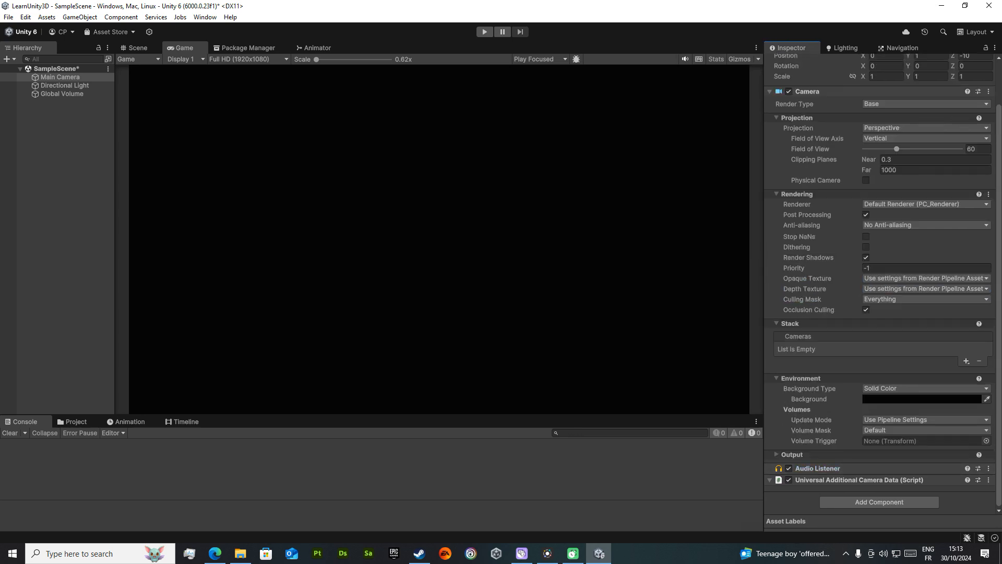
{"action": "left_click", "coordinate": [777, 378]}
{"action": "left_click", "coordinate": [776, 370]}
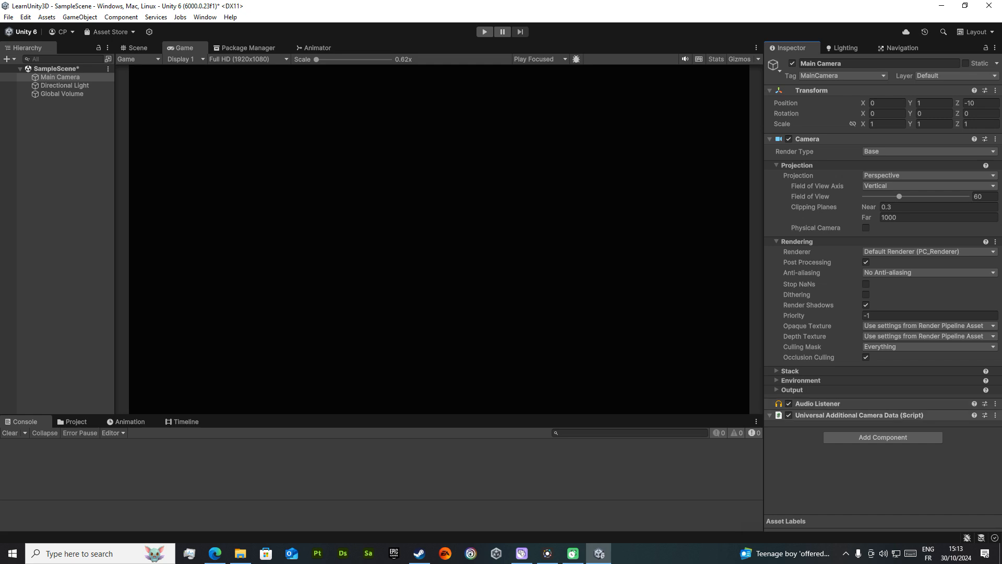
{"action": "left_click", "coordinate": [770, 415]}
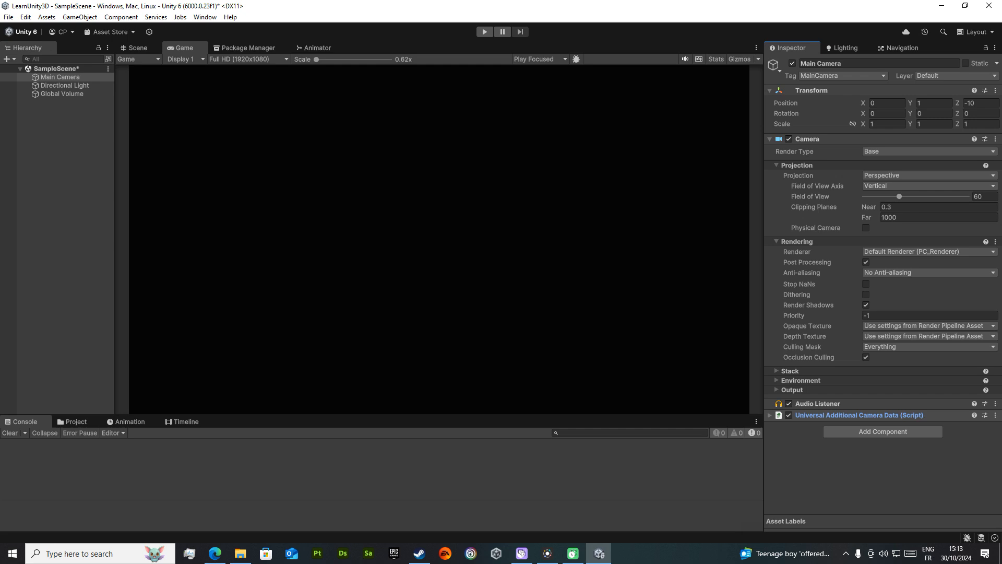
Return to the Scene view and create a folder named ProjectOne in the project's Assets
{"action": "left_click", "coordinate": [138, 48]}
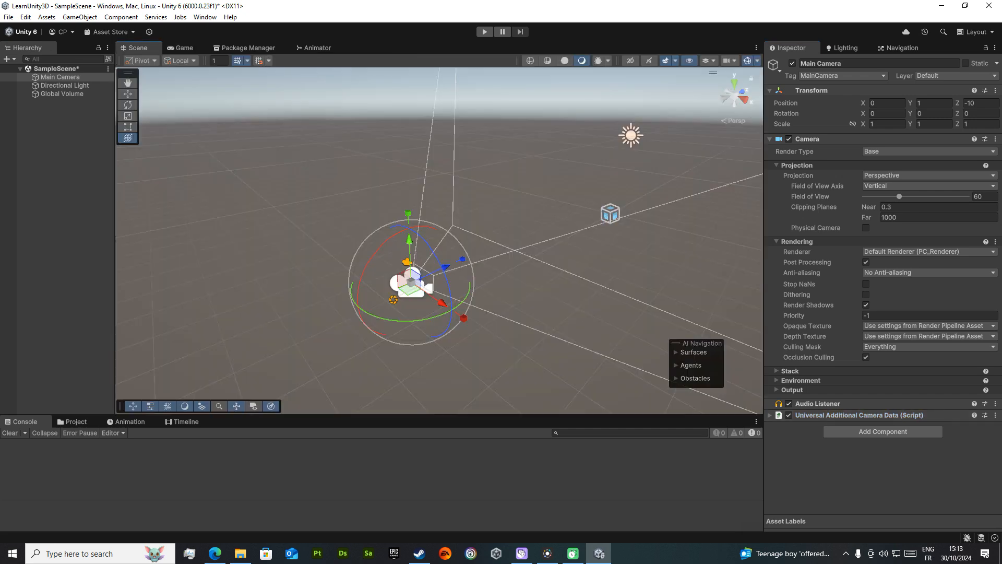
{"action": "right_click_drag", "start_coordinate": [439, 240], "coordinate": [440, 248]}
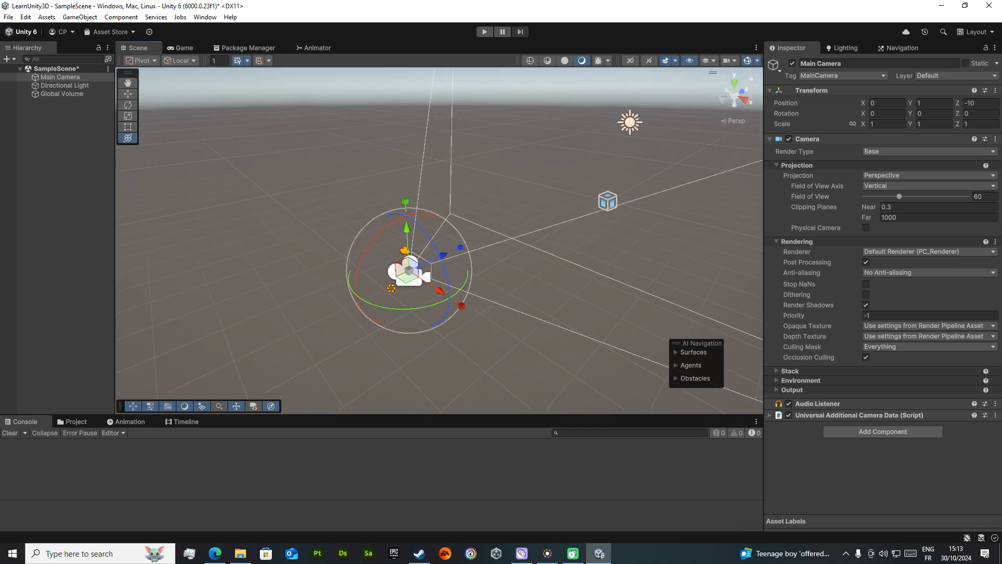
{"action": "left_click", "coordinate": [73, 421]}
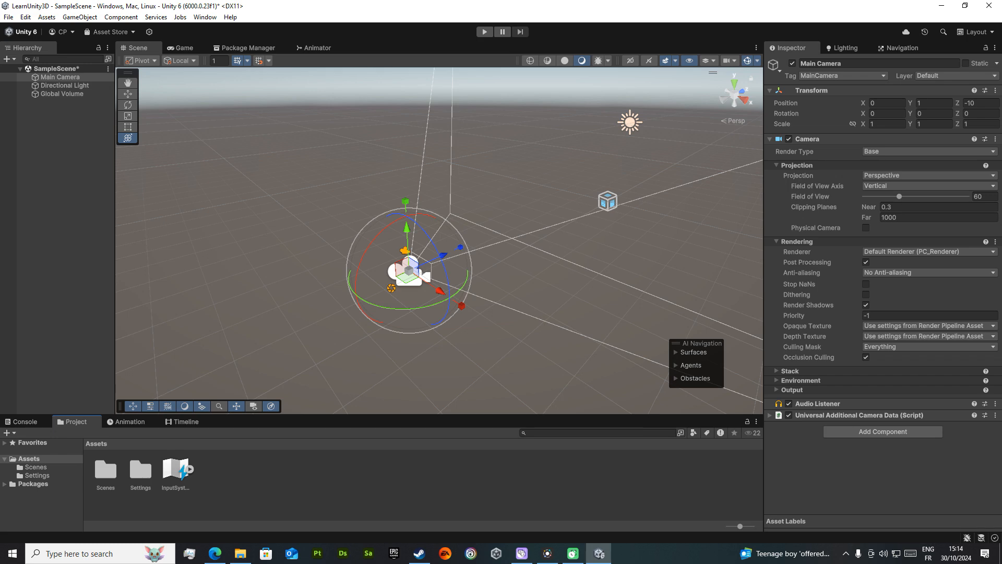
{"action": "right_click", "coordinate": [232, 472]}
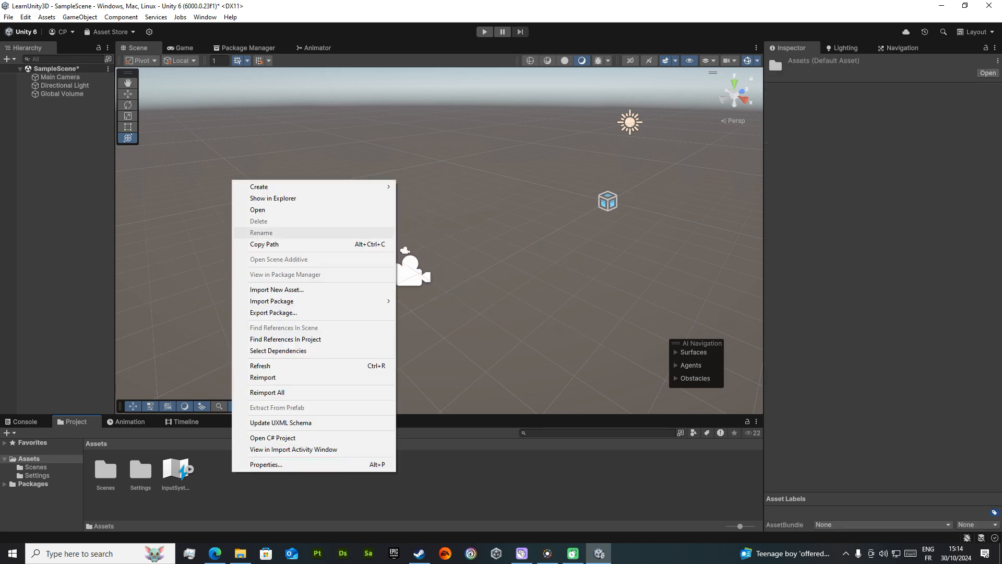
{"action": "mouse_move", "coordinate": [272, 186]}
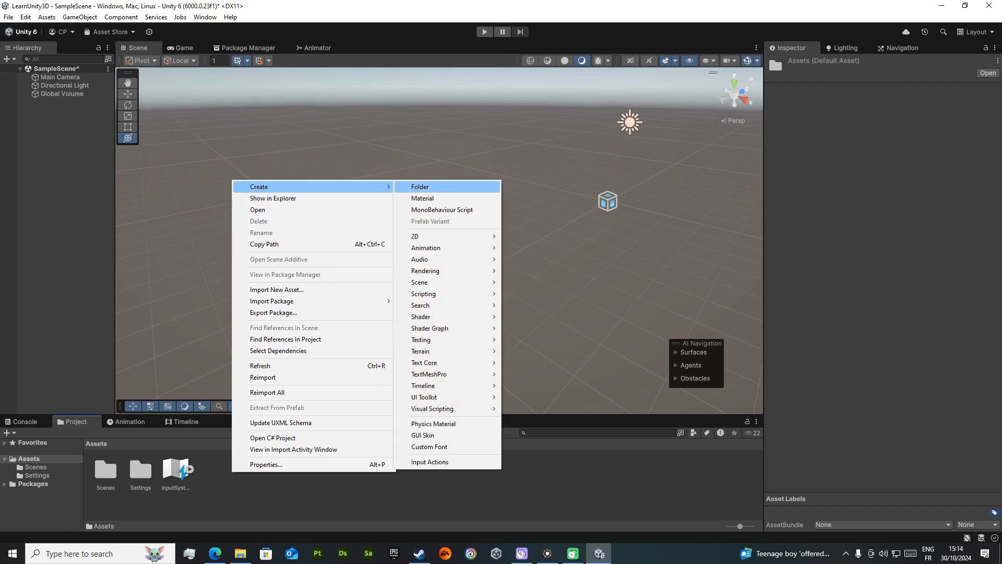
{"action": "left_click", "coordinate": [420, 186]}
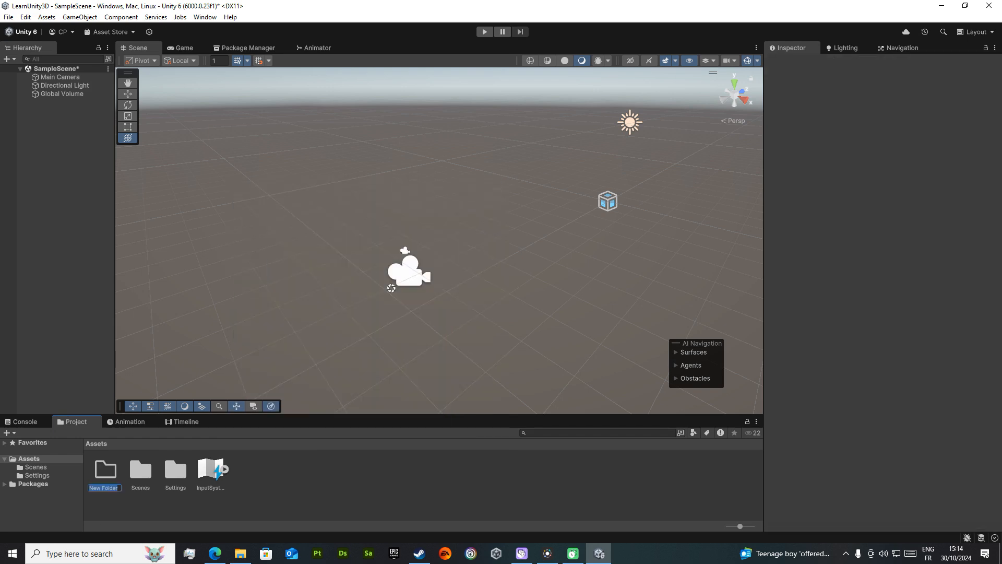
{"action": "type", "text": "ProjectOne"}
{"action": "key", "text": "Return"}
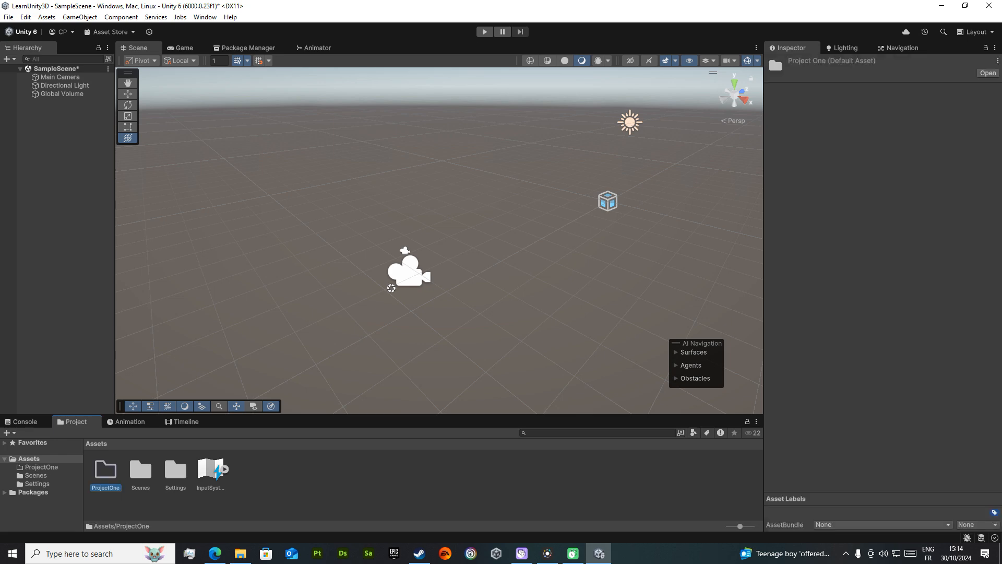
Open the ProjectOne folder and create a subfolder named Scene inside it
{"action": "double_click", "coordinate": [105, 470]}
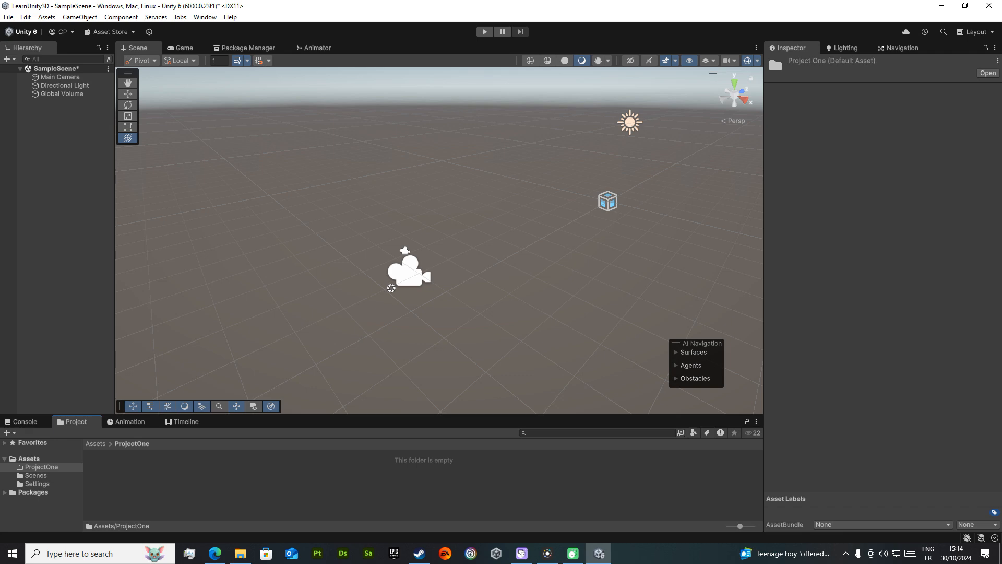
{"action": "right_click", "coordinate": [108, 470]}
{"action": "mouse_move", "coordinate": [157, 187]}
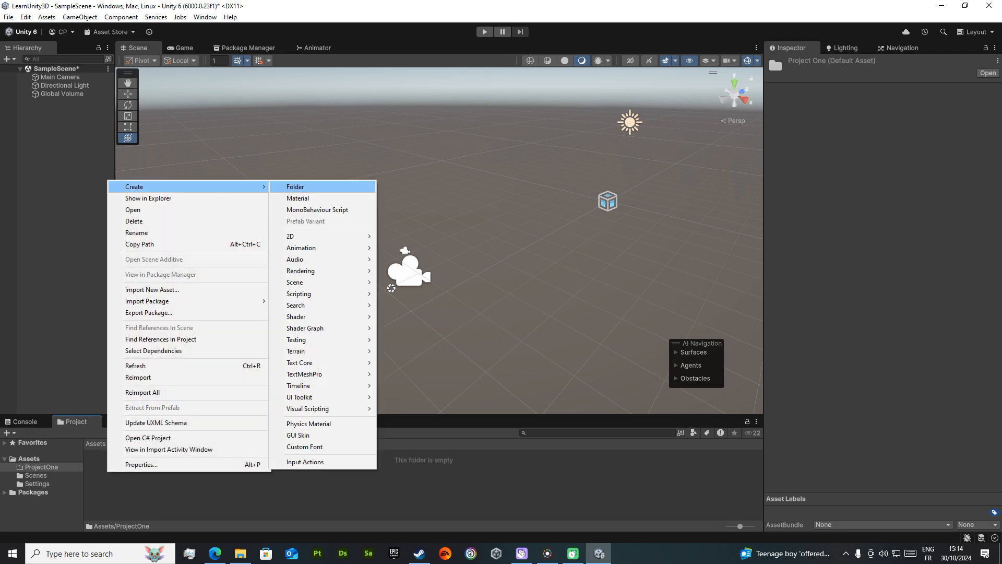
{"action": "left_click", "coordinate": [295, 187]}
{"action": "type", "text": "Scene"}
{"action": "key", "text": "Return"}
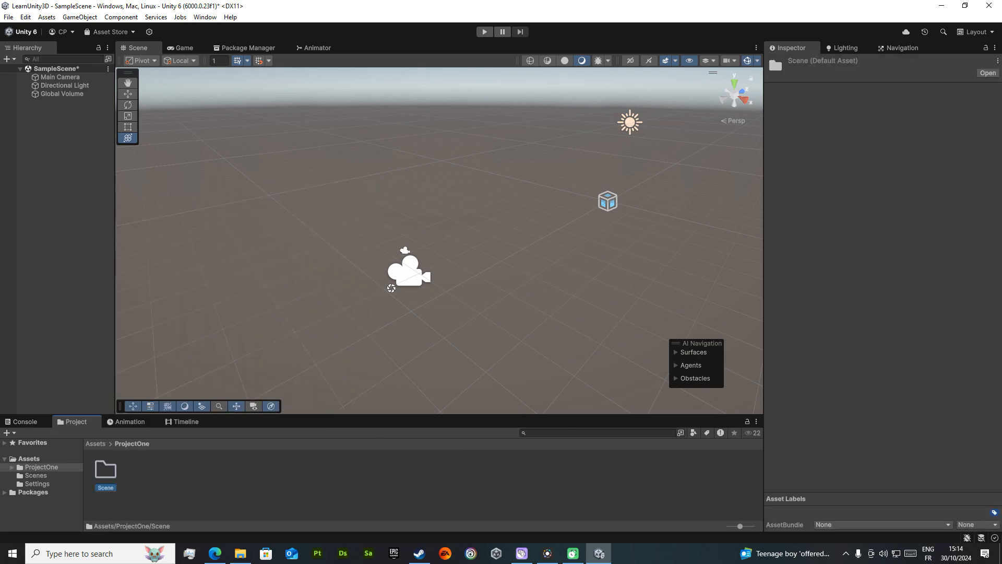
Create a second subfolder named Scripts inside ProjectOne
{"action": "left_click", "coordinate": [168, 475]}
{"action": "right_click", "coordinate": [168, 475]}
{"action": "mouse_move", "coordinate": [251, 190]}
{"action": "left_click", "coordinate": [356, 190]}
{"action": "type", "text": "Scripts"}
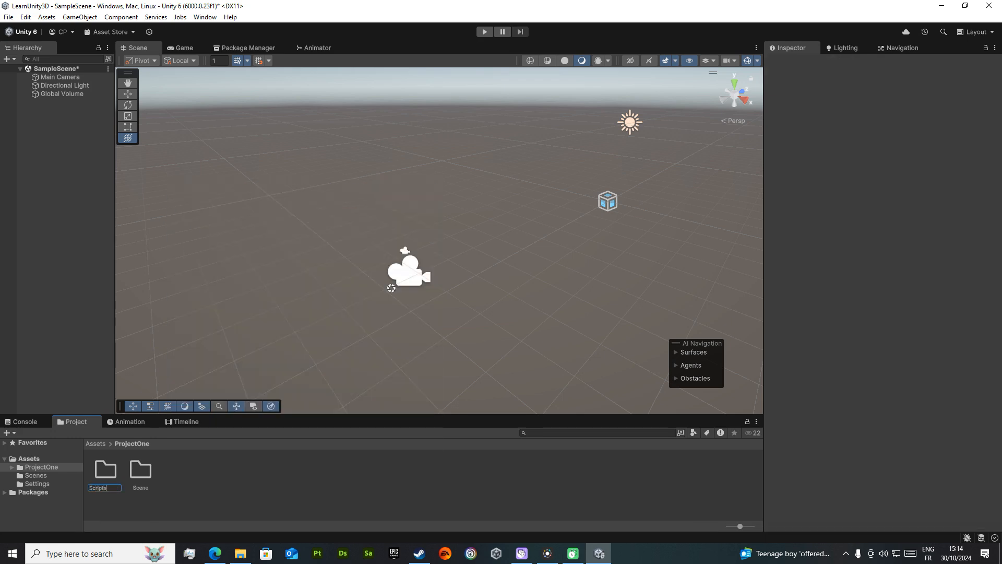
{"action": "key", "text": "Return"}
Create a subfolder named Audio inside ProjectOne
{"action": "right_click", "coordinate": [161, 486]}
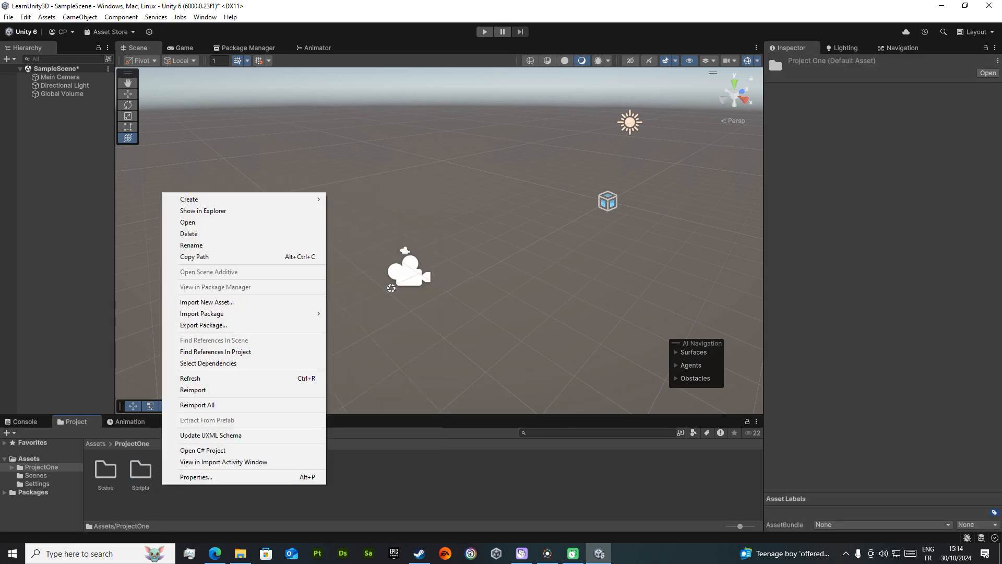
{"action": "mouse_move", "coordinate": [190, 197]}
{"action": "left_click", "coordinate": [351, 199]}
{"action": "type", "text": "Audio"}
{"action": "key", "text": "Return"}
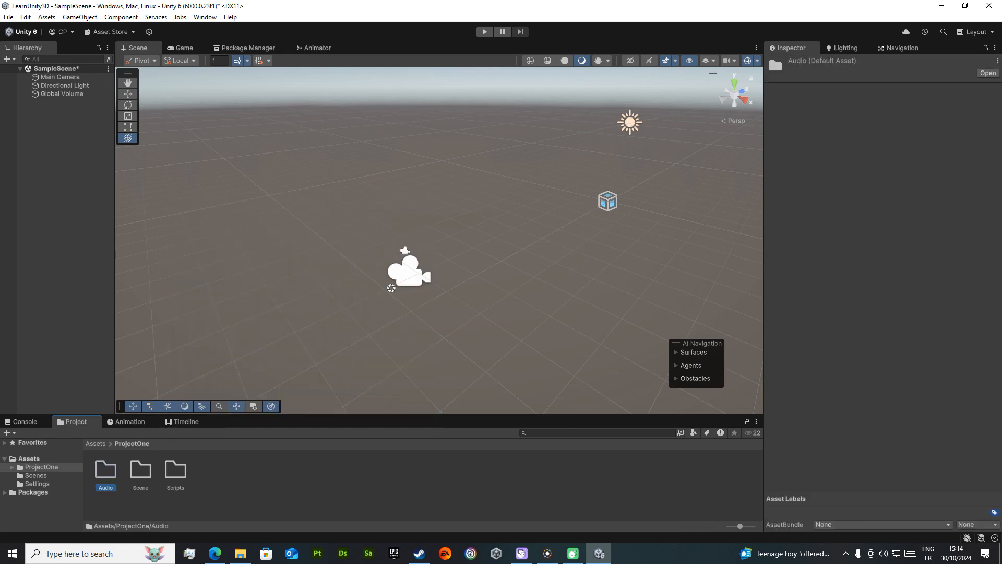
Create a subfolder named Props inside ProjectOne
{"action": "right_click", "coordinate": [243, 173]}
{"action": "mouse_move", "coordinate": [271, 179]}
{"action": "left_click", "coordinate": [429, 179]}
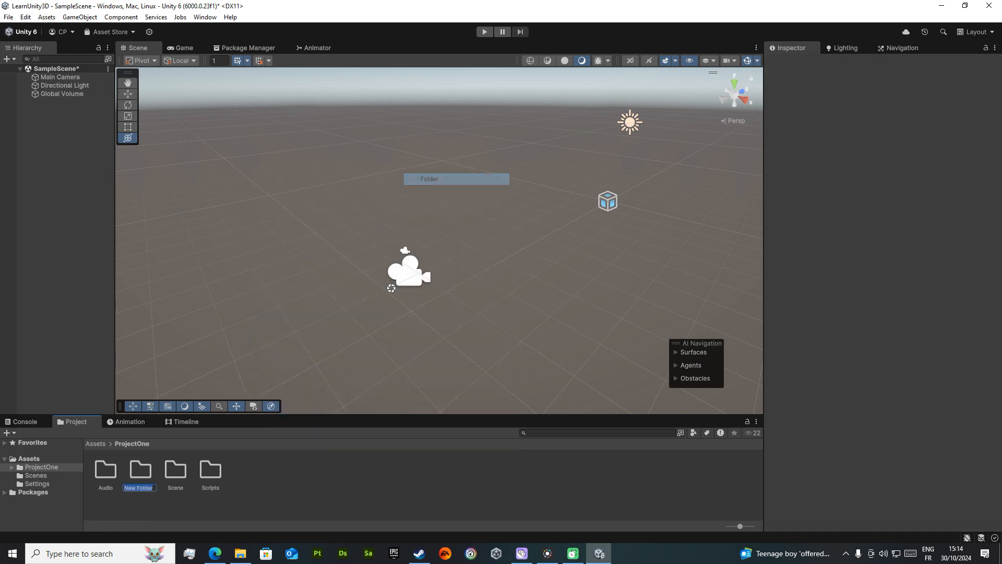
{"action": "type", "text": "Props"}
{"action": "key", "text": "Return"}
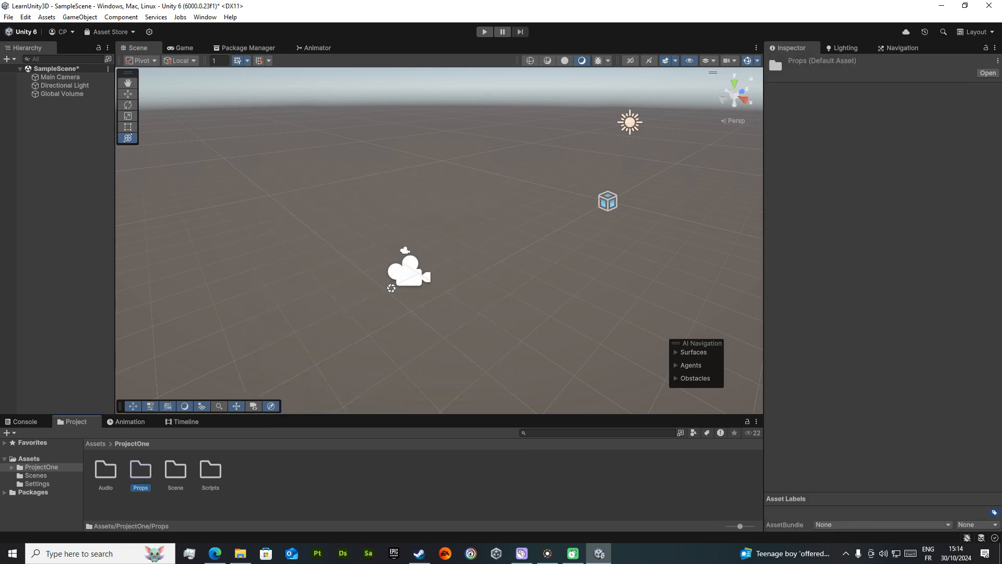
Create a subfolder named Materials inside ProjectOne
{"action": "right_click", "coordinate": [262, 481]}
{"action": "mouse_move", "coordinate": [292, 196]}
{"action": "left_click", "coordinate": [450, 196]}
{"action": "type", "text": "Materia"}
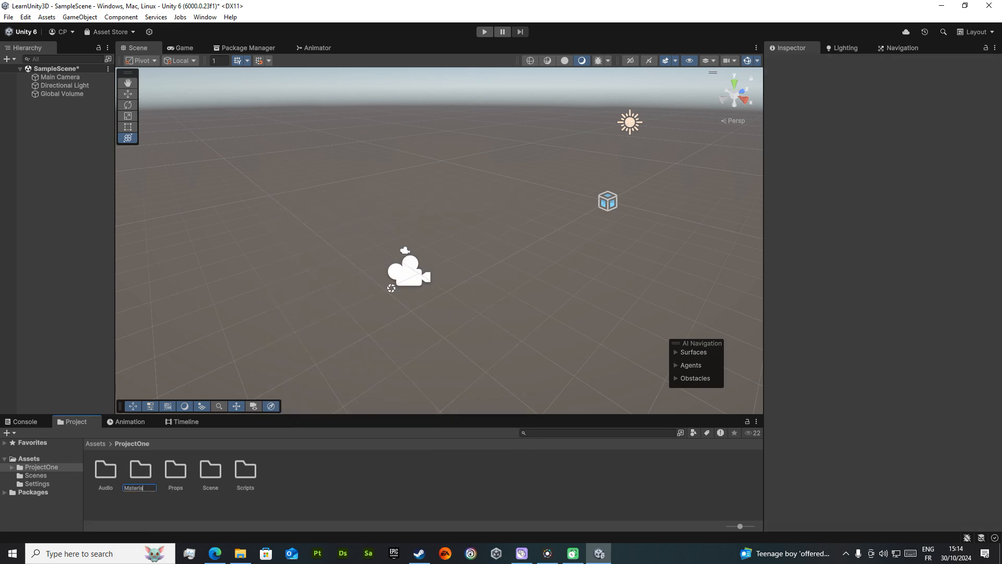
{"action": "type", "text": "ls"}
{"action": "key", "text": "Return"}
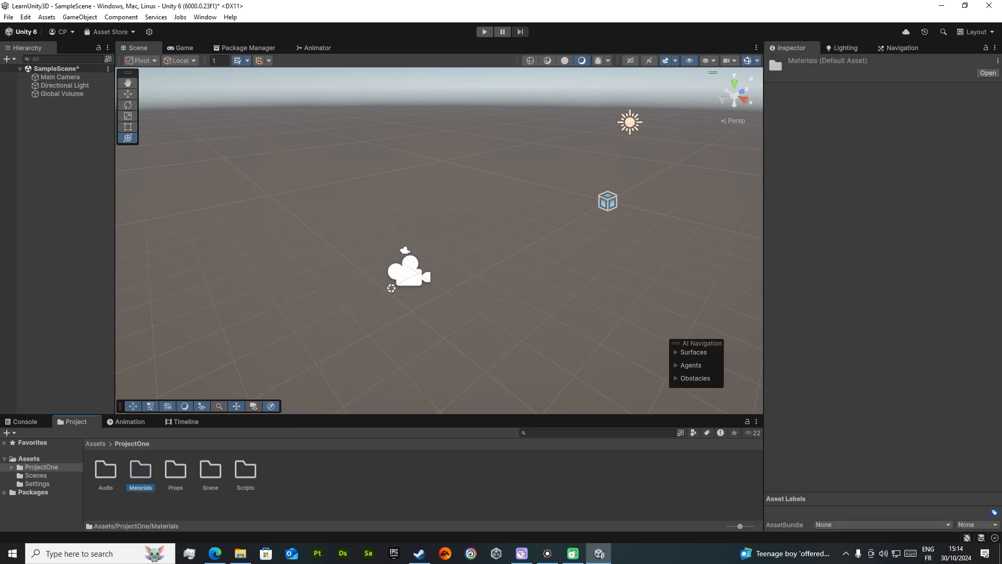
Add a 3D cube to the scene and set its position to 0, 0, 0
{"action": "right_click", "coordinate": [35, 103]}
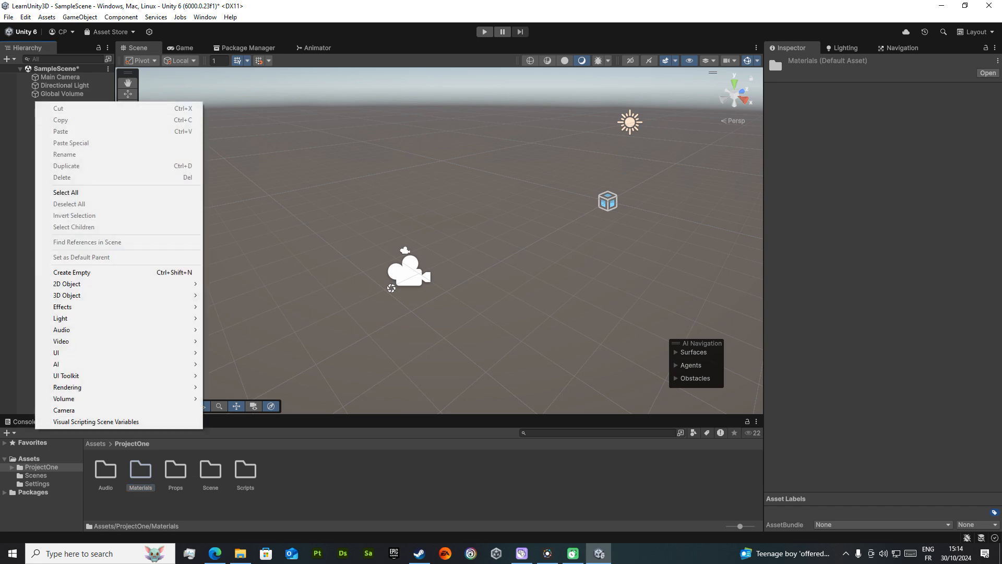
{"action": "mouse_move", "coordinate": [104, 295]}
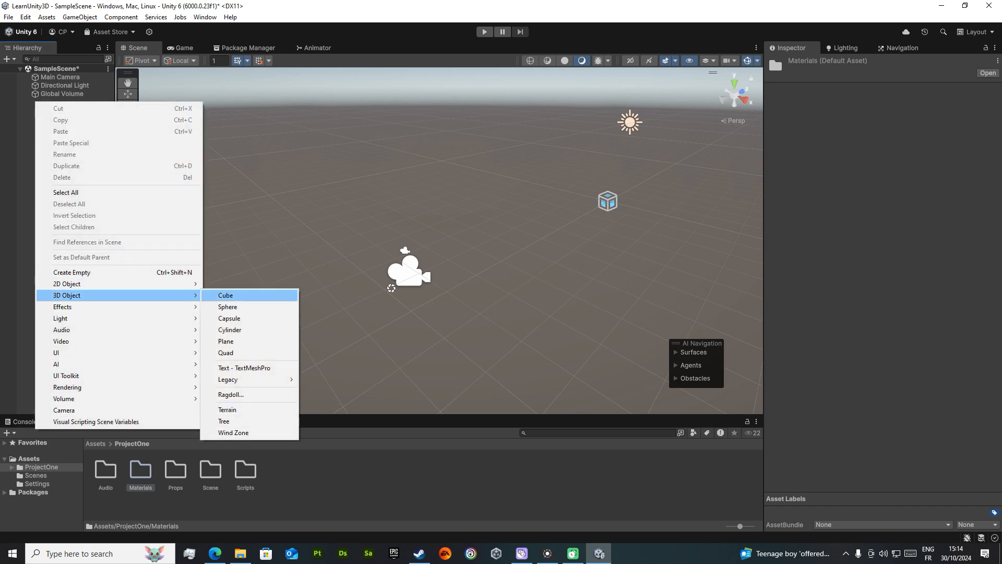
{"action": "left_click", "coordinate": [229, 295]}
{"action": "left_click", "coordinate": [886, 104]}
{"action": "type", "text": "0"}
{"action": "key", "text": "Tab"}
{"action": "type", "text": "0"}
{"action": "key", "text": "Tab"}
{"action": "type", "text": "0"}
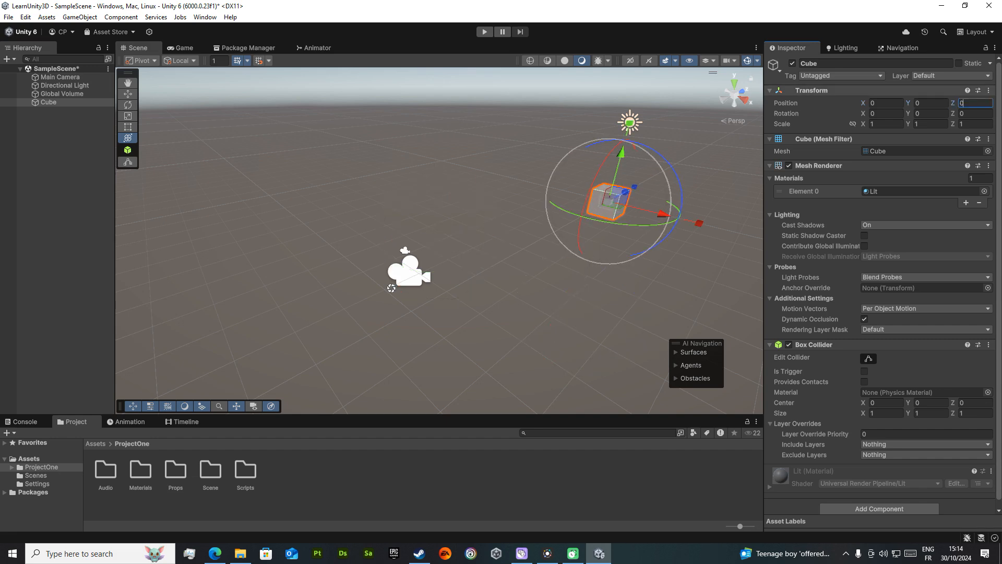
{"action": "right_click_drag", "start_coordinate": [440, 240], "coordinate": [531, 200]}
{"action": "key", "text": "w"}
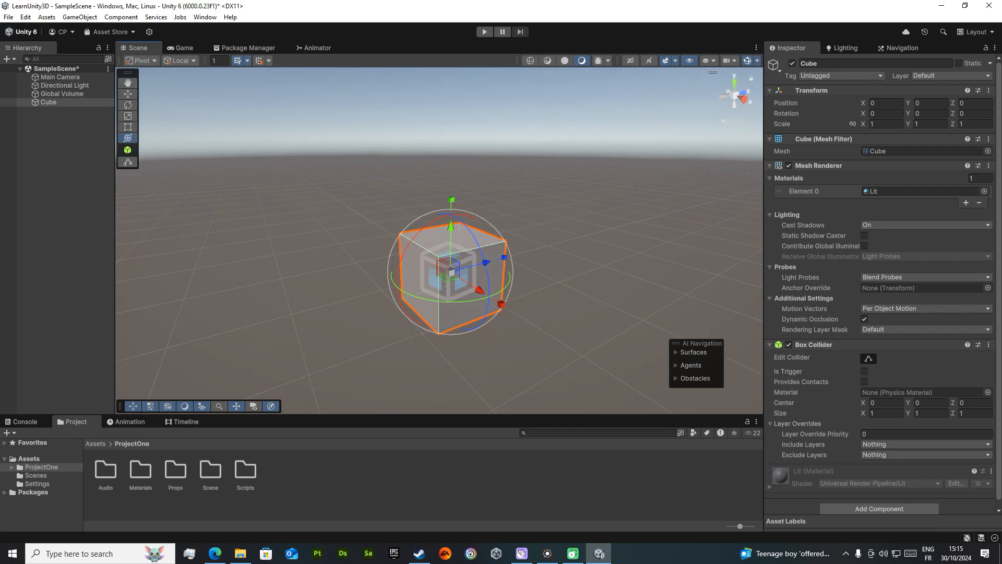
Open the Materials folder and create a material named M_FirstMaterial in it
{"action": "double_click", "coordinate": [140, 470]}
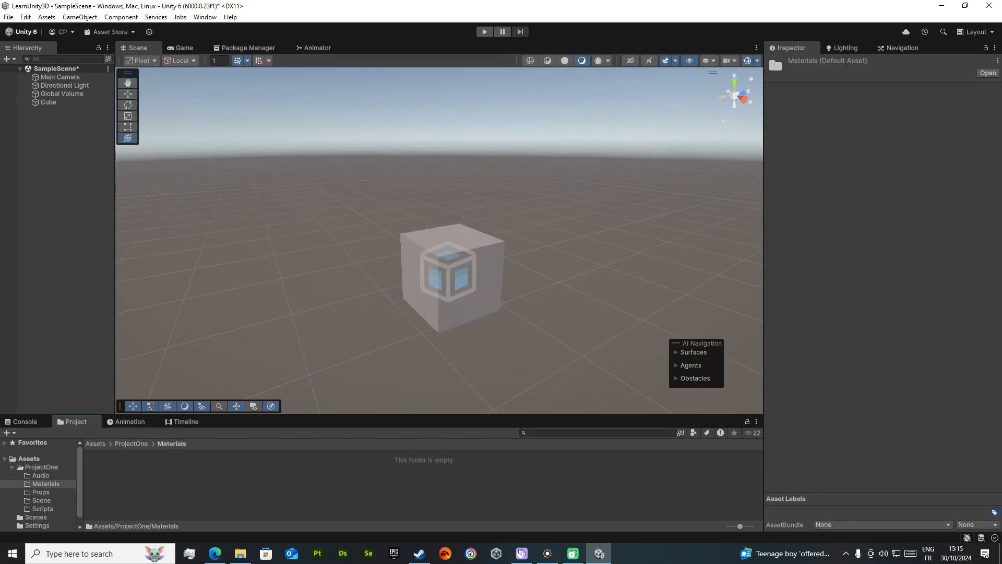
{"action": "right_click", "coordinate": [120, 473]}
{"action": "mouse_move", "coordinate": [156, 189]}
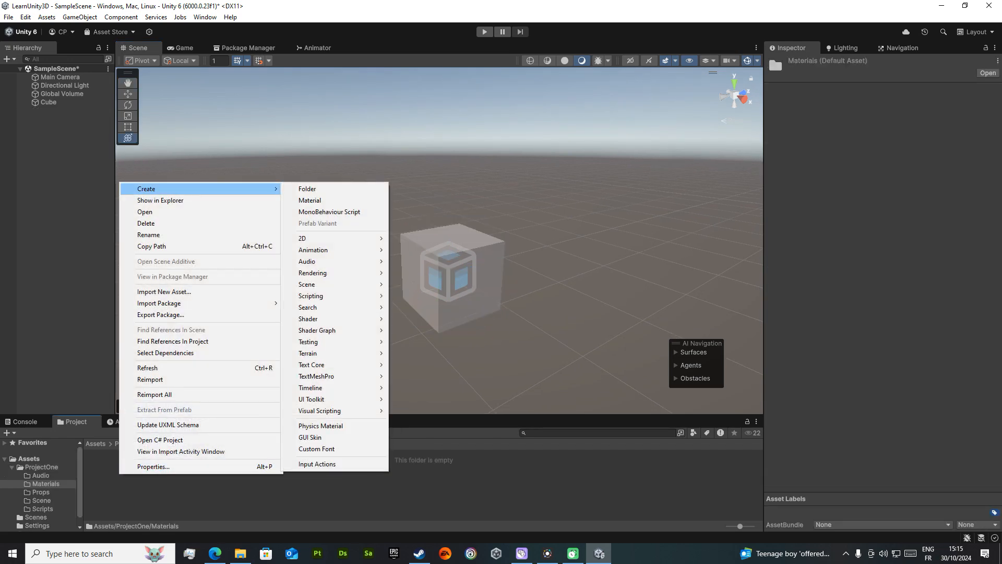
{"action": "left_click", "coordinate": [310, 200]}
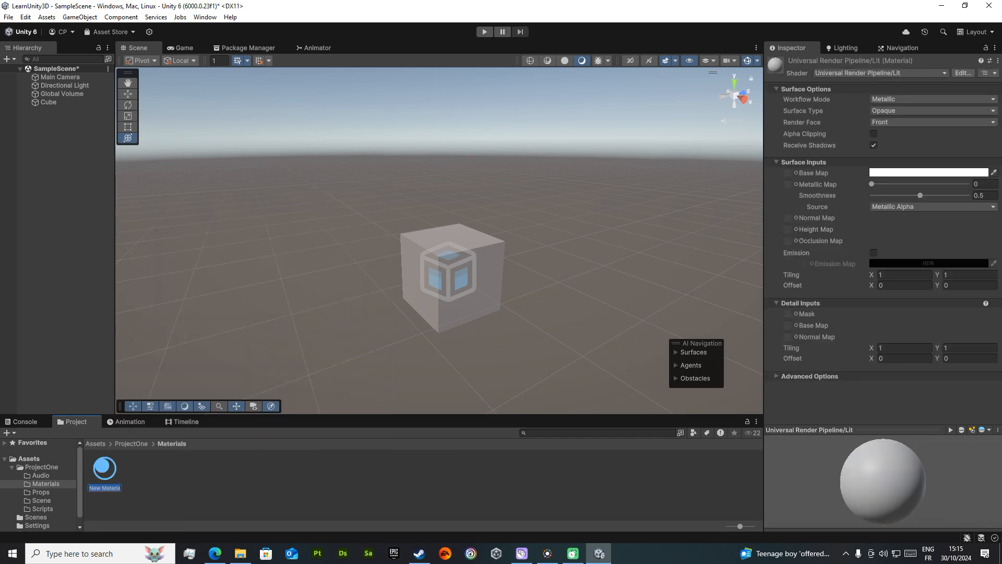
{"action": "type", "text": "M"}
{"action": "type", "text": "FirstMa"}
{"action": "type", "text": "r"}
{"action": "key", "text": "Return"}
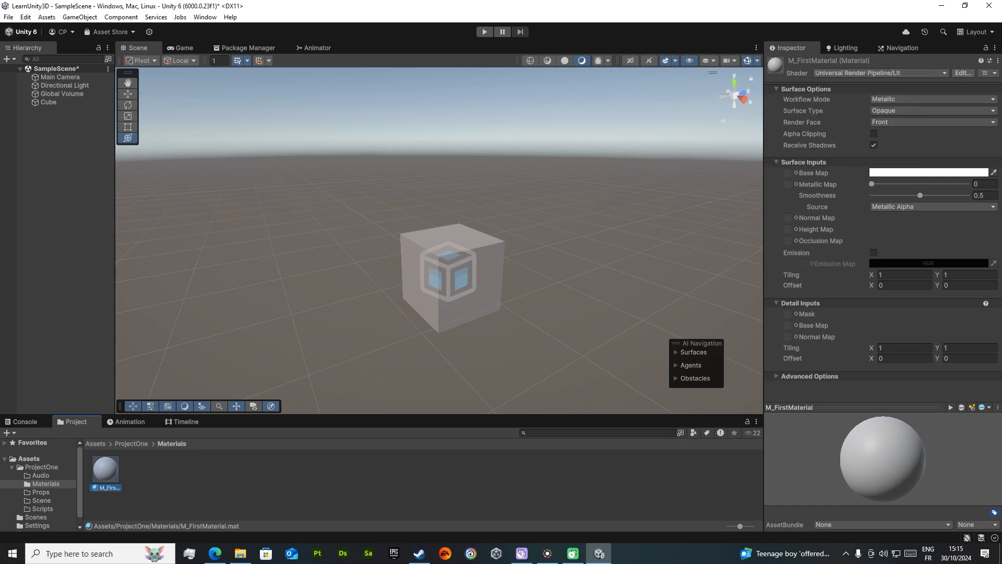
Expand the Advanced Options of M_FirstMaterial and look through its remaining settings
{"action": "left_click", "coordinate": [810, 376]}
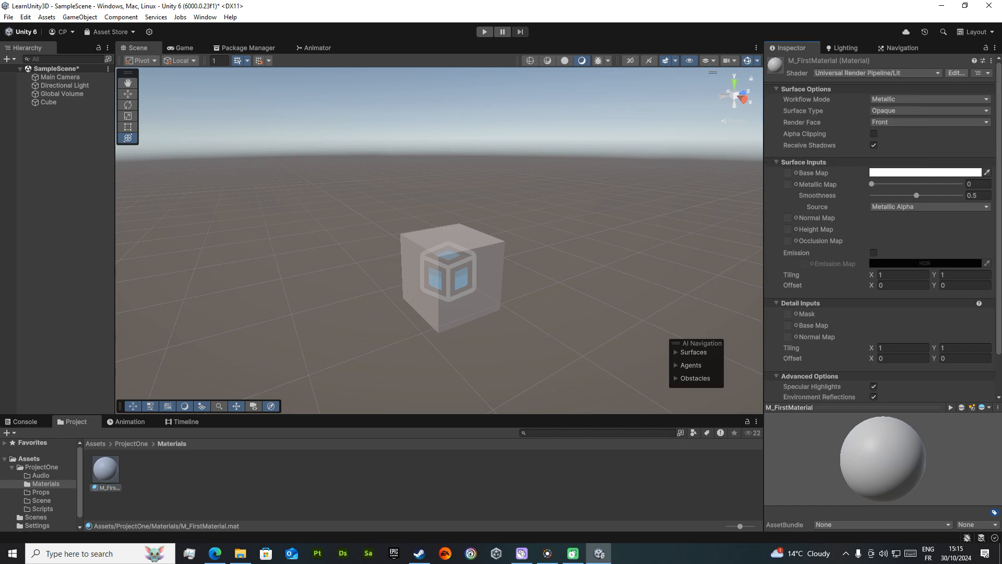
{"action": "scroll", "coordinate": [882, 227], "scroll_direction": "down", "scroll_amount": 2}
{"action": "scroll", "coordinate": [882, 228], "scroll_direction": "up", "scroll_amount": 2}
Browse the Custom and Universal Render Pipeline shaders for M_FirstMaterial and choose the Lit shader
{"action": "left_click", "coordinate": [898, 73]}
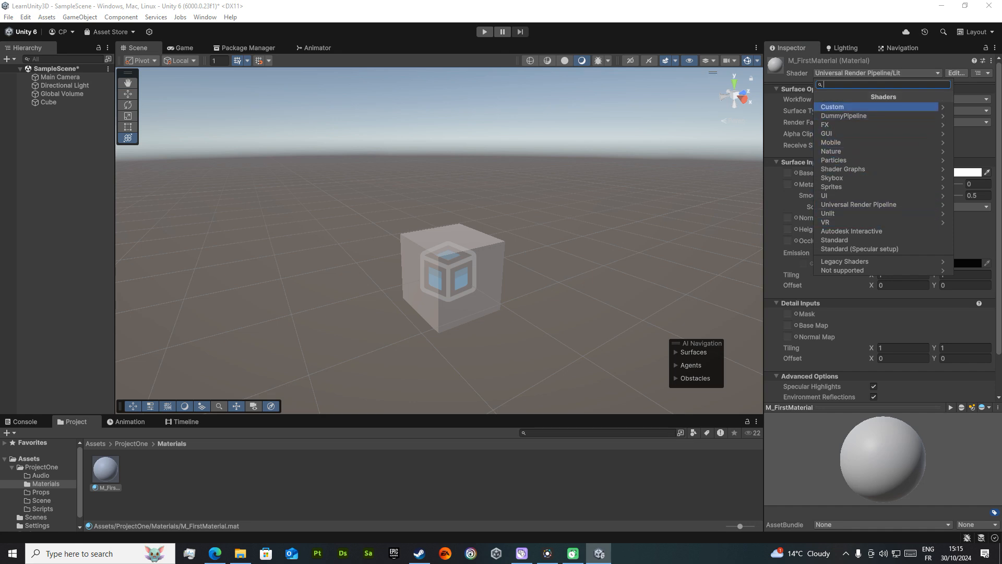
{"action": "left_click", "coordinate": [856, 107]}
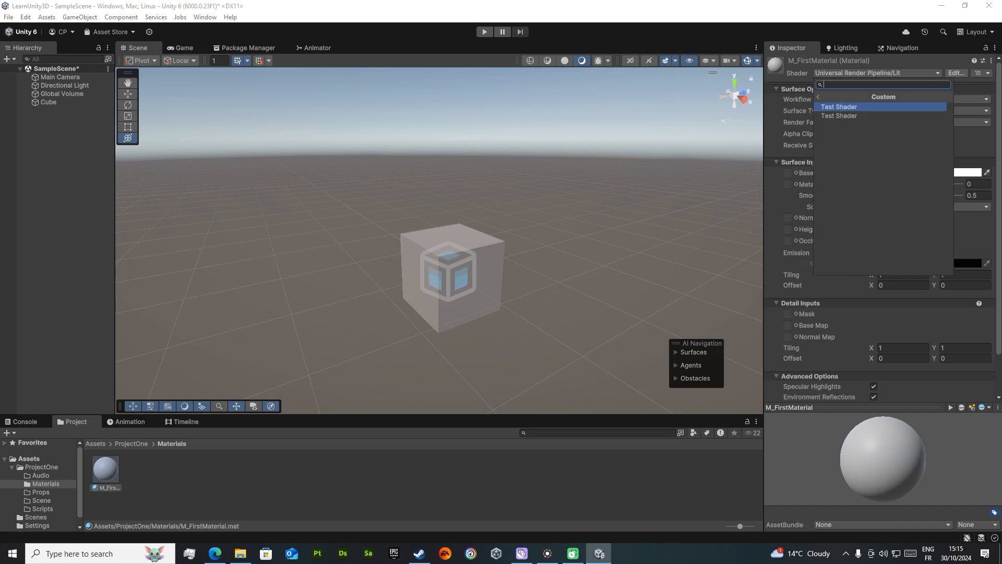
{"action": "left_click", "coordinate": [819, 97]}
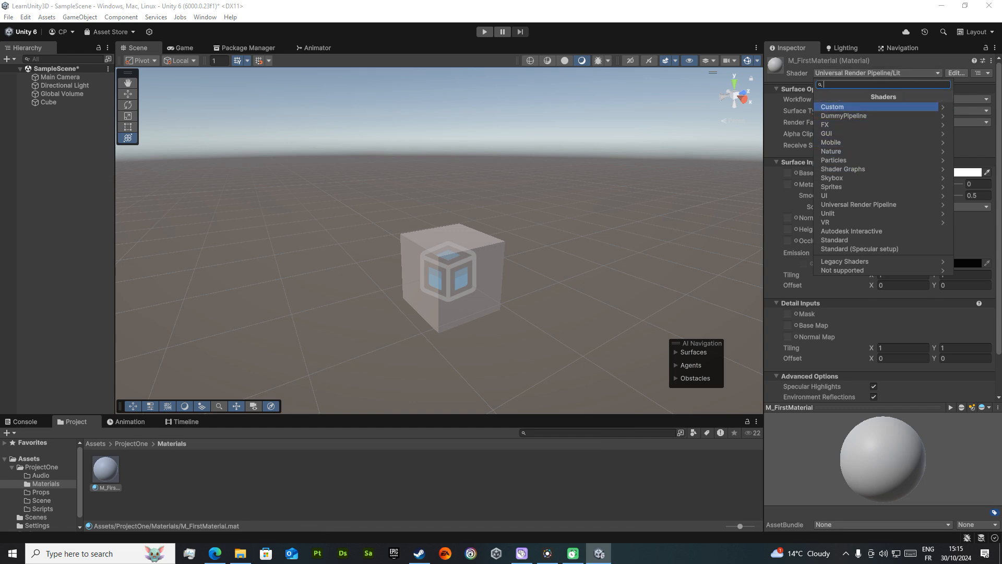
{"action": "left_click", "coordinate": [858, 205]}
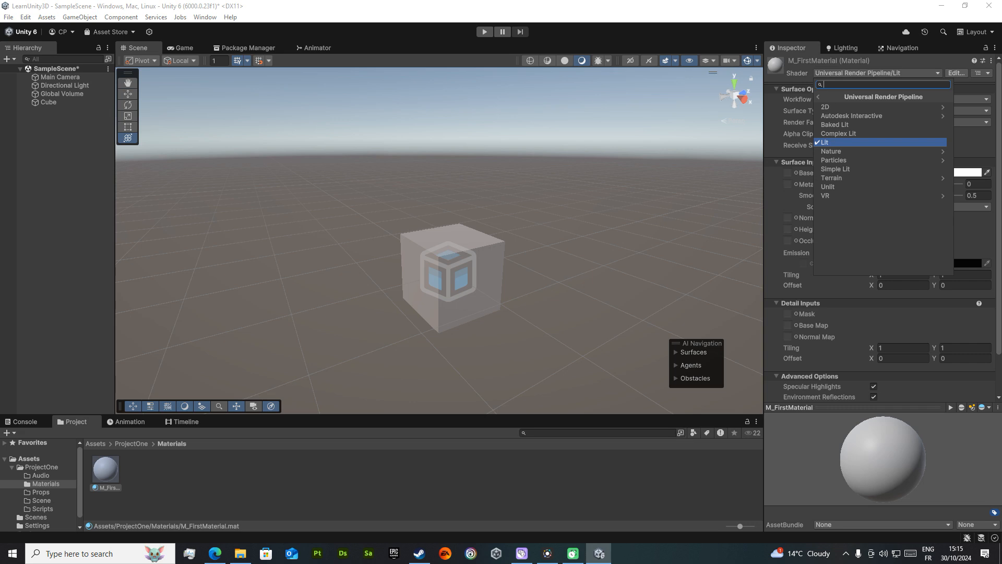
{"action": "left_click", "coordinate": [858, 143]}
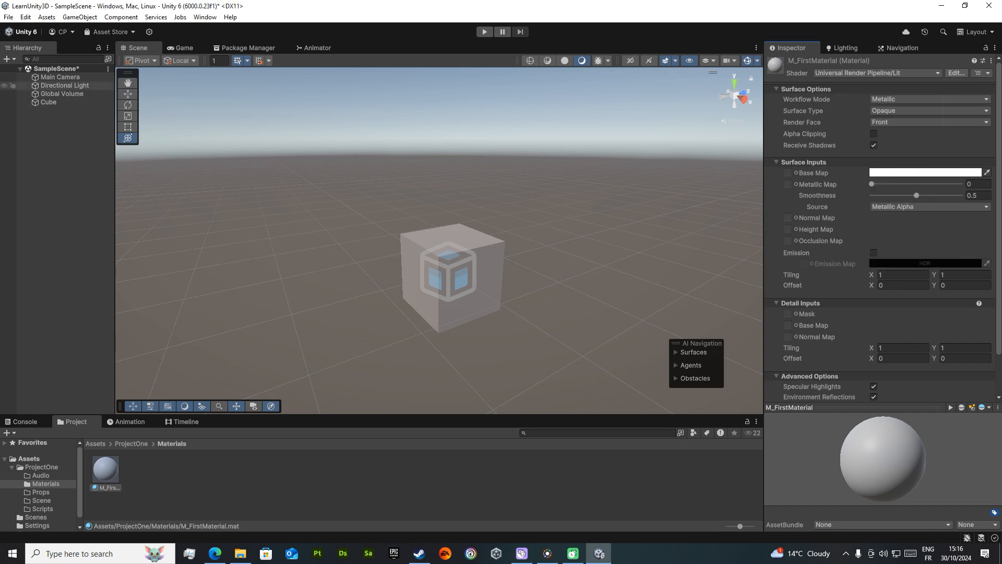
Select the Directional Light, disable it to compare the scene lighting, and enable it again
{"action": "left_click", "coordinate": [64, 85]}
{"action": "left_click_drag", "start_coordinate": [269, 315], "coordinate": [141, 306], "text": "alt"}
{"action": "scroll", "coordinate": [466, 239], "scroll_direction": "up", "scroll_amount": 5}
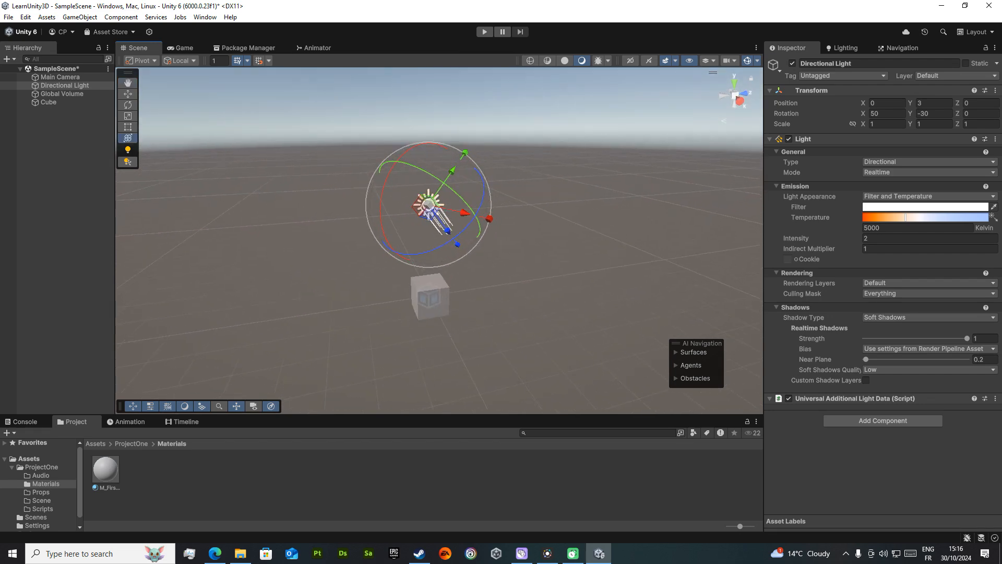
{"action": "left_click", "coordinate": [792, 63]}
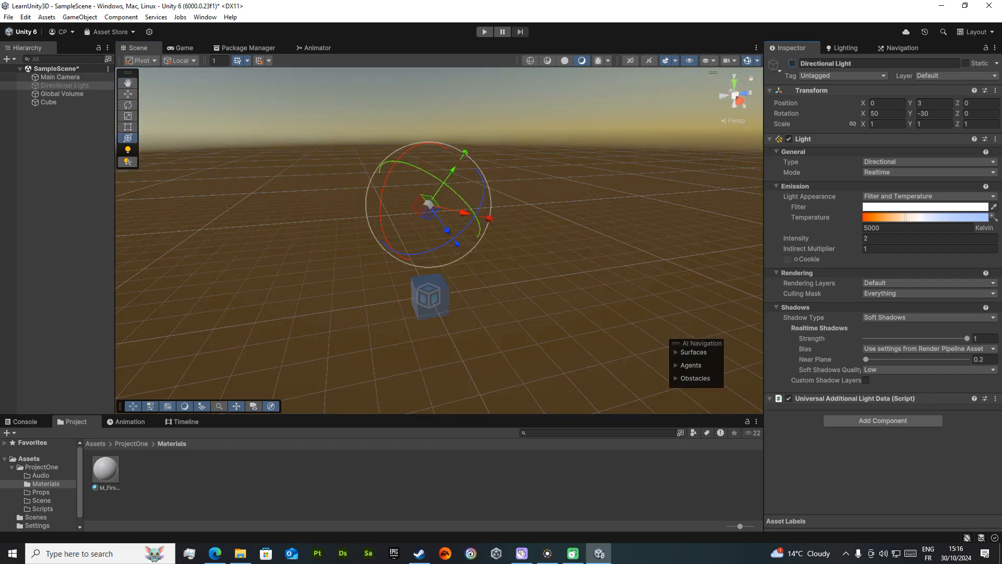
{"action": "scroll", "coordinate": [439, 240], "scroll_direction": "up", "scroll_amount": 5}
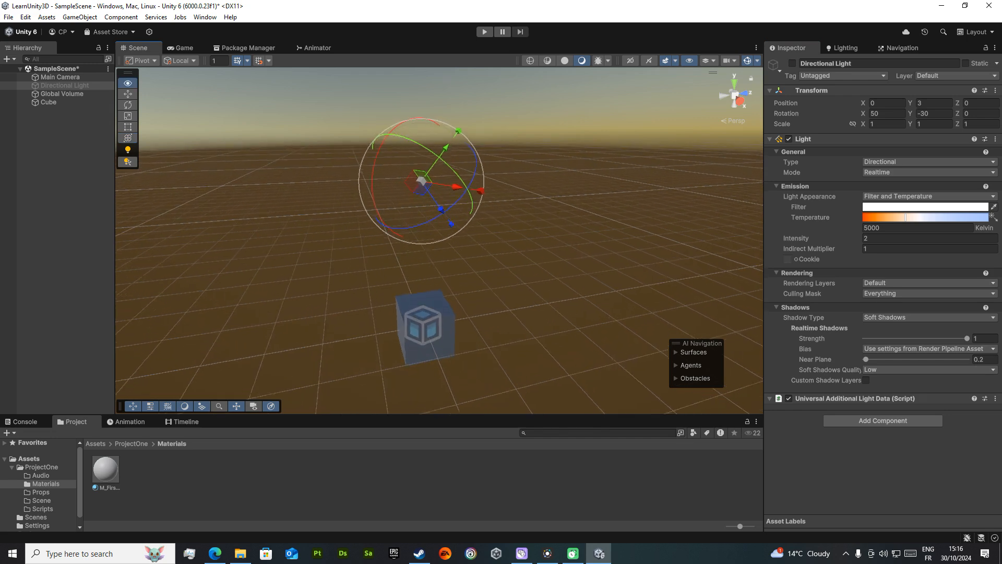
{"action": "left_click", "coordinate": [792, 64]}
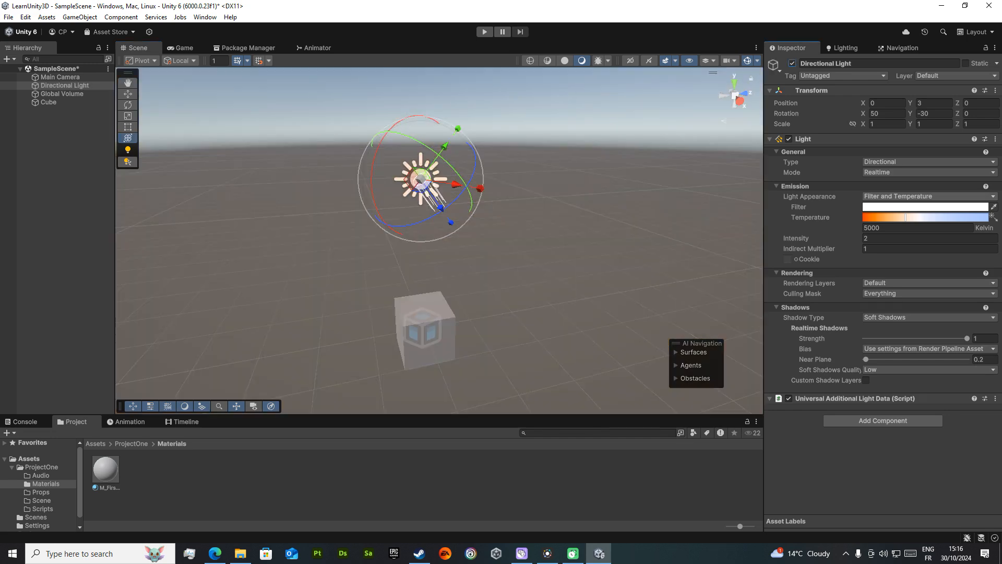
Try a different temperature and intensity on the Directional Light, undoing the temperature change and setting Intensity back to 2
{"action": "mouse_move", "coordinate": [906, 217]}
{"action": "left_mouse_down"}
{"action": "mouse_move", "coordinate": [984, 217]}
{"action": "mouse_move", "coordinate": [883, 217]}
{"action": "mouse_move", "coordinate": [989, 217]}
{"action": "mouse_move", "coordinate": [915, 217]}
{"action": "left_mouse_up"}
{"action": "key", "text": "ctrl+z"}
{"action": "mouse_move", "coordinate": [797, 238]}
{"action": "left_mouse_down"}
{"action": "mouse_move", "coordinate": [836, 239]}
{"action": "mouse_move", "coordinate": [806, 238]}
{"action": "left_mouse_up"}
{"action": "type", "text": "z2"}
{"action": "key", "text": "Tab"}
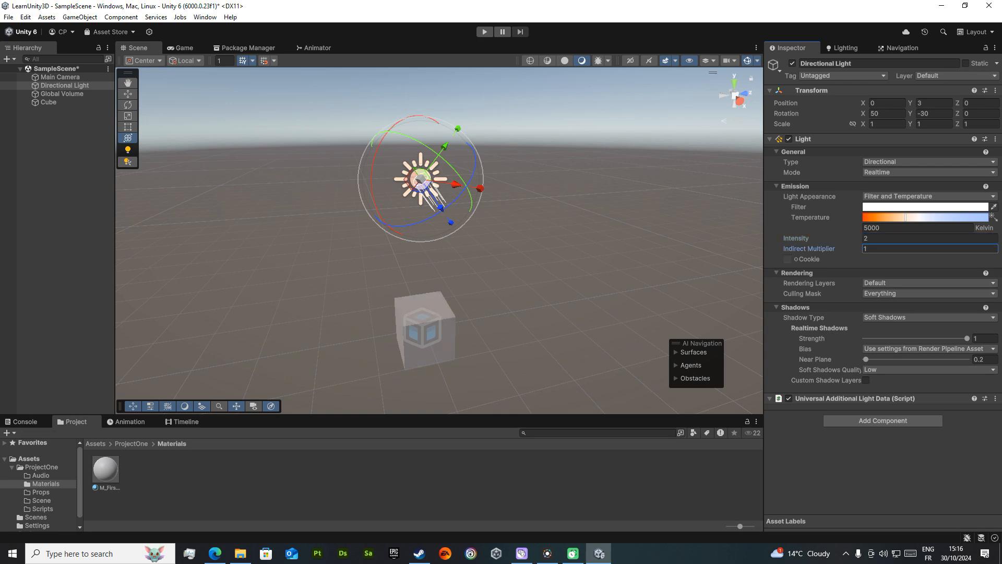
Examine the Directional Light's Rendering Layers, Culling Mask and Shadow Type options without changing them, and deselect the light
{"action": "left_click", "coordinate": [929, 283]}
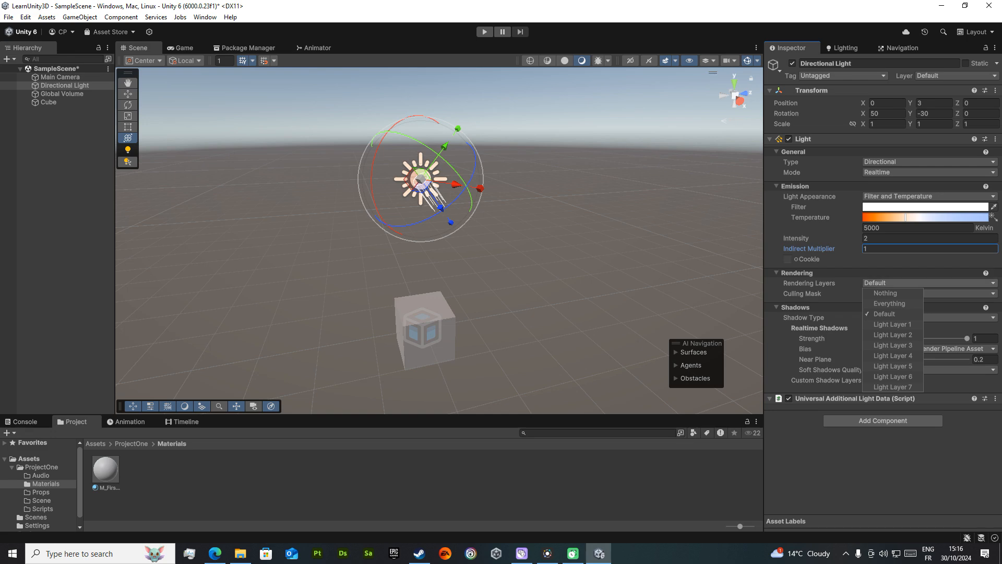
{"action": "left_click", "coordinate": [777, 273]}
{"action": "left_click", "coordinate": [777, 273]}
{"action": "left_click", "coordinate": [930, 293]}
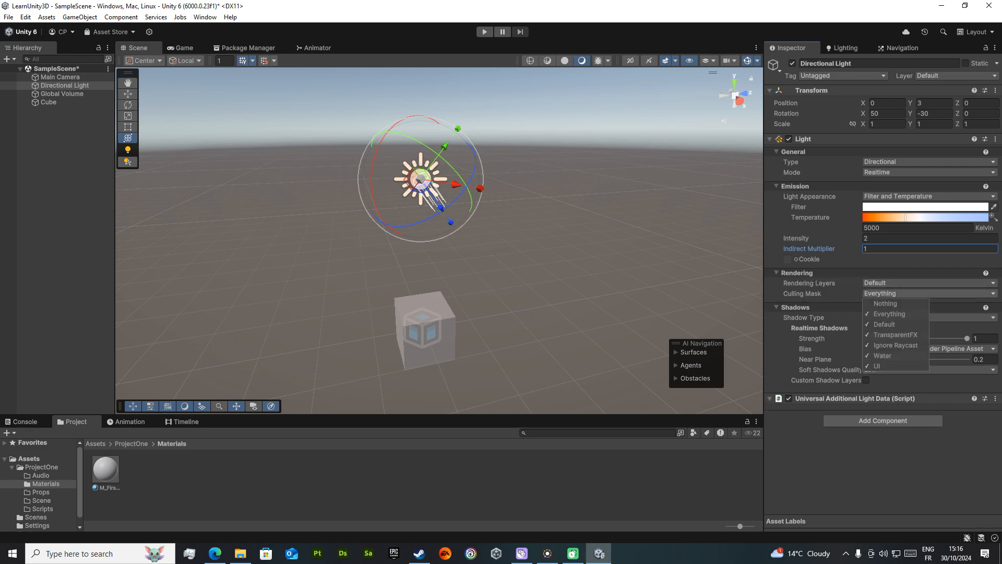
{"action": "key", "text": "Escape"}
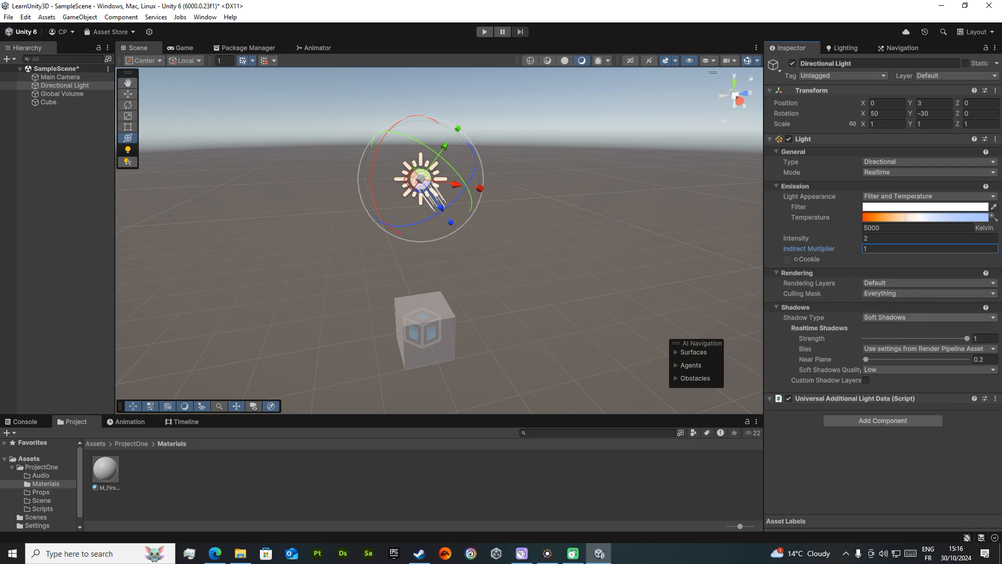
{"action": "left_click", "coordinate": [929, 317]}
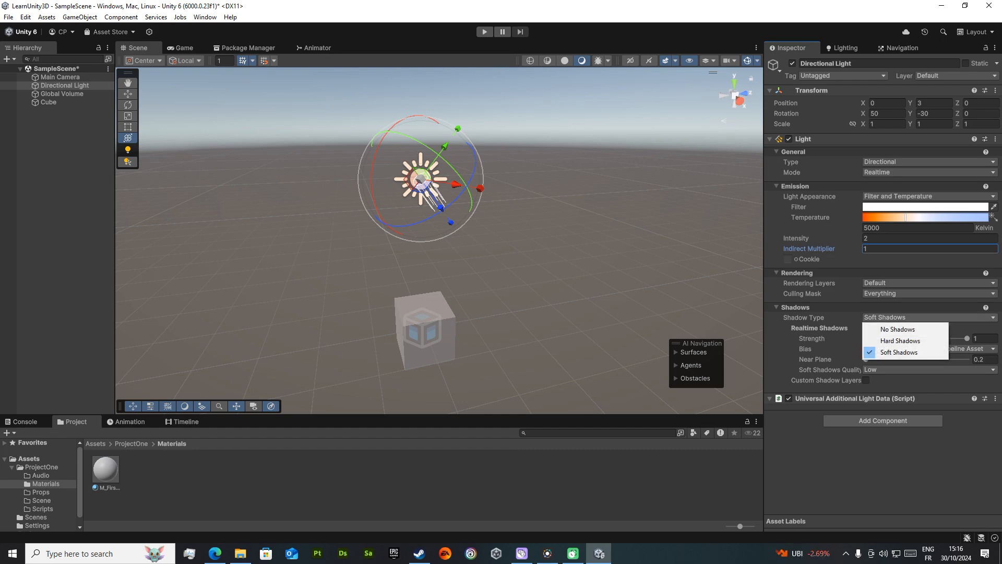
{"action": "left_click", "coordinate": [615, 240]}
Add a second 3D cube to the scene and set its position to 0, 0, 0
{"action": "right_click", "coordinate": [52, 123]}
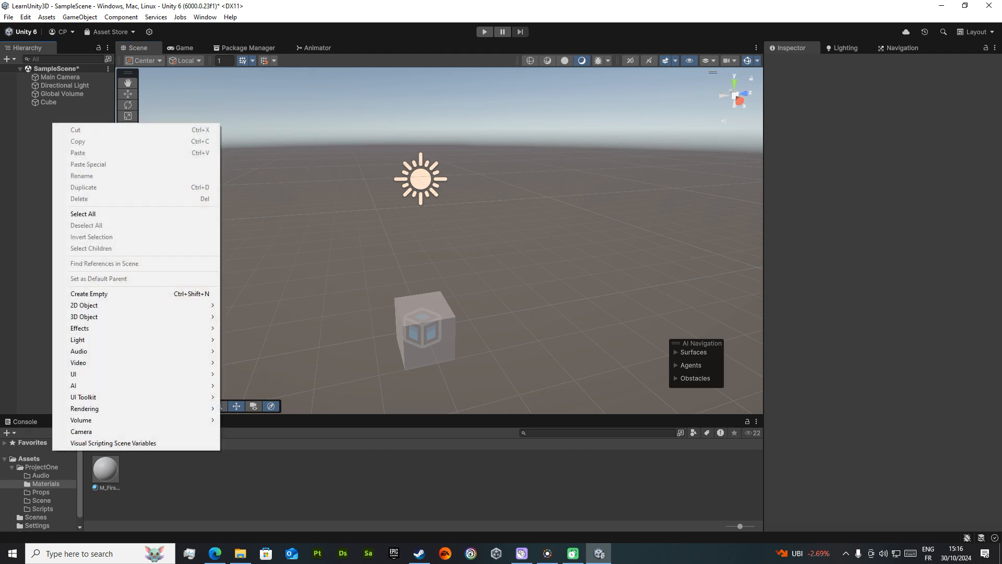
{"action": "mouse_move", "coordinate": [105, 305]}
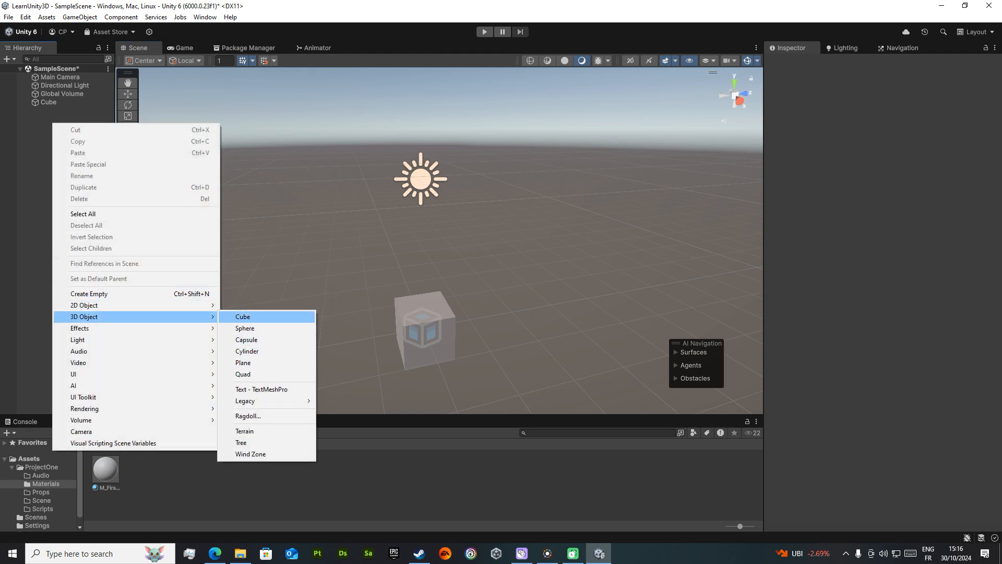
{"action": "left_click", "coordinate": [243, 316]}
{"action": "left_click", "coordinate": [886, 103]}
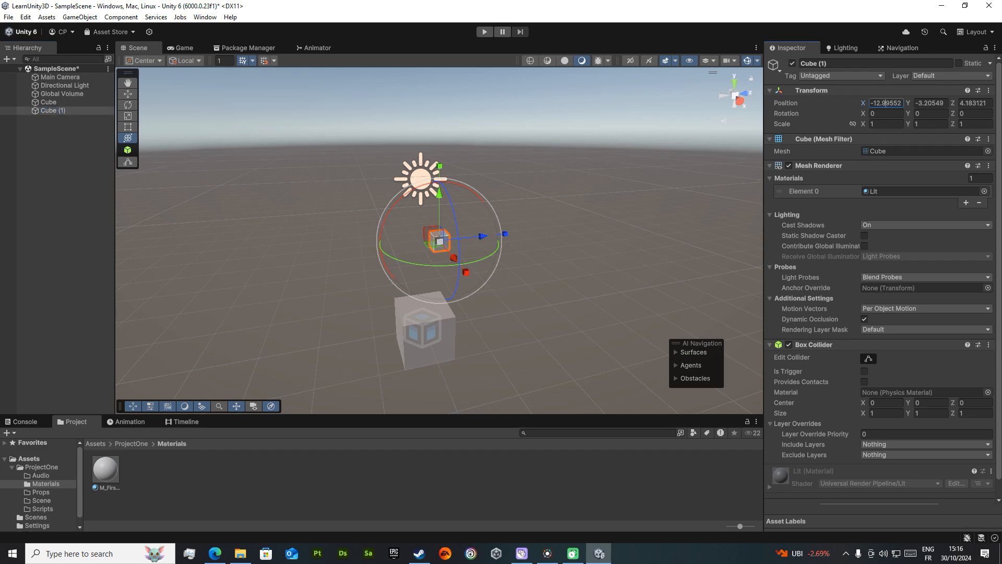
{"action": "type", "text": "0"}
{"action": "key", "text": "Tab"}
{"action": "type", "text": "0"}
{"action": "key", "text": "Tab"}
{"action": "type", "text": "0"}
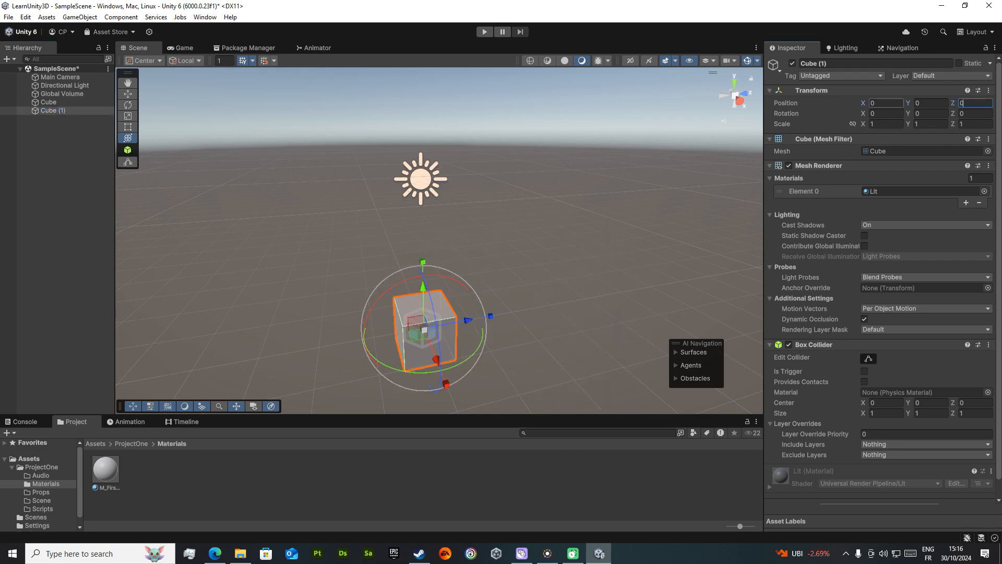
Scale the second cube to 10, 0.5, 10 as a floor and set its Y position to -0.5
{"action": "left_click", "coordinate": [853, 124]}
{"action": "left_click", "coordinate": [885, 124]}
{"action": "type", "text": "10"}
{"action": "key", "text": "Tab"}
{"action": "type", "text": "0.5"}
{"action": "key", "text": "Tab"}
{"action": "type", "text": "10"}
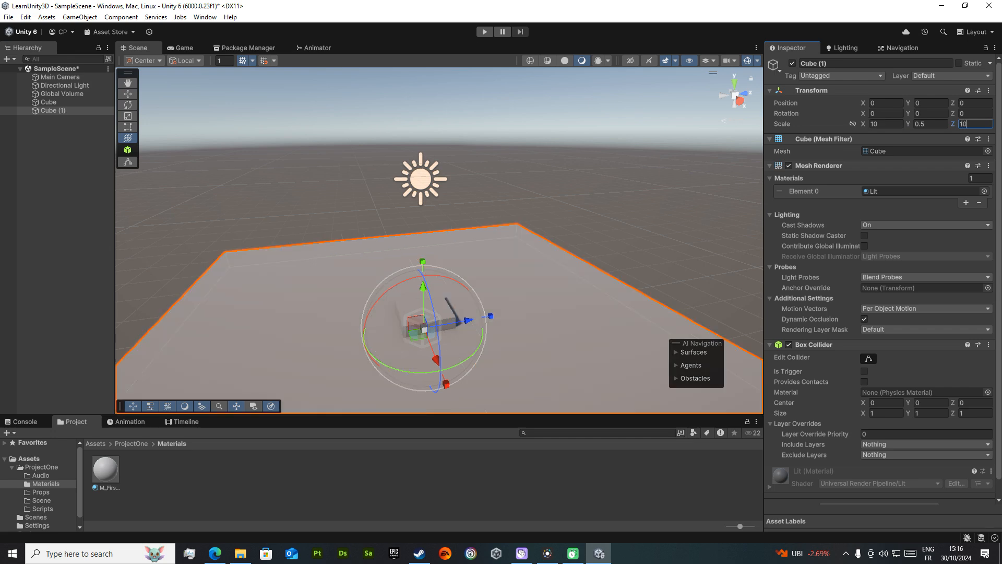
{"action": "left_click", "coordinate": [931, 103]}
{"action": "type", "text": "-.5"}
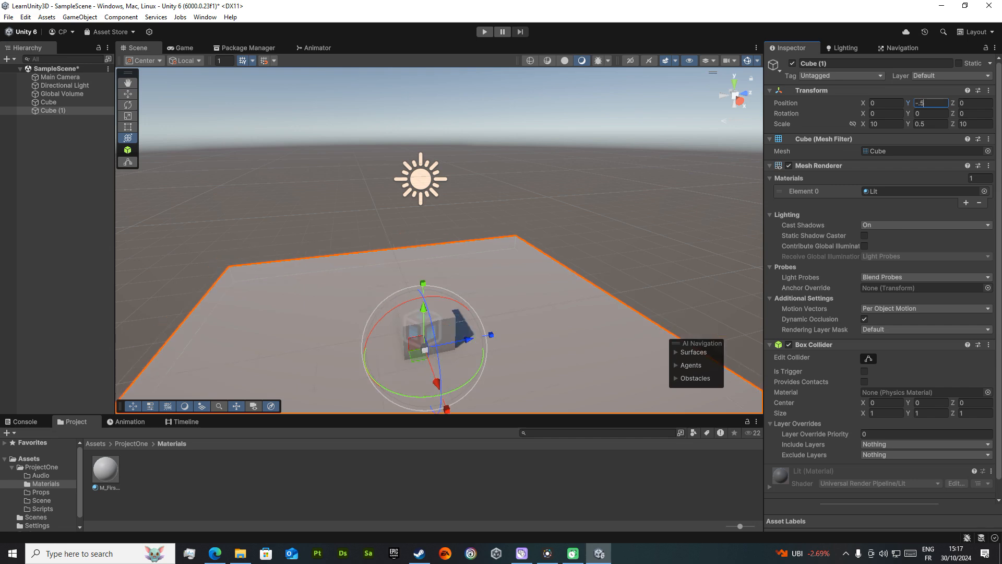
Rename the original small cube in the scene as Player
{"action": "right_click_drag", "start_coordinate": [407, 245], "coordinate": [428, 292]}
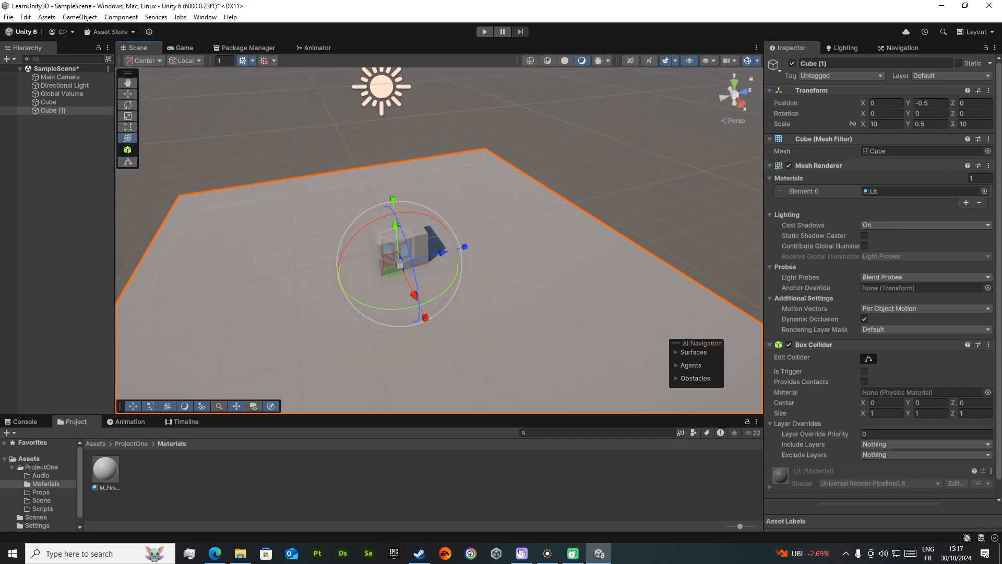
{"action": "left_click", "coordinate": [403, 257]}
{"action": "key", "text": "w"}
{"action": "left_click", "coordinate": [48, 102]}
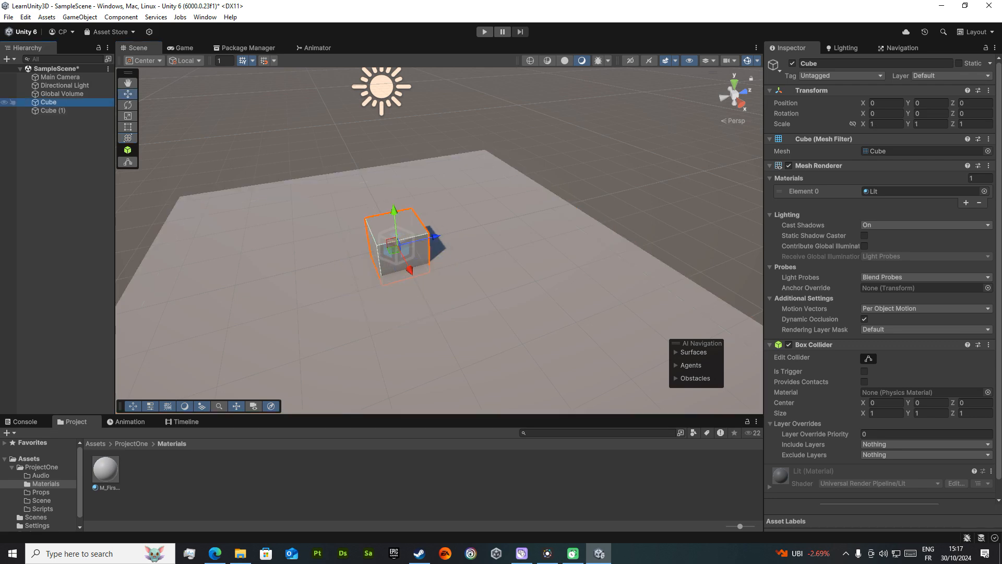
{"action": "key", "text": "f"}
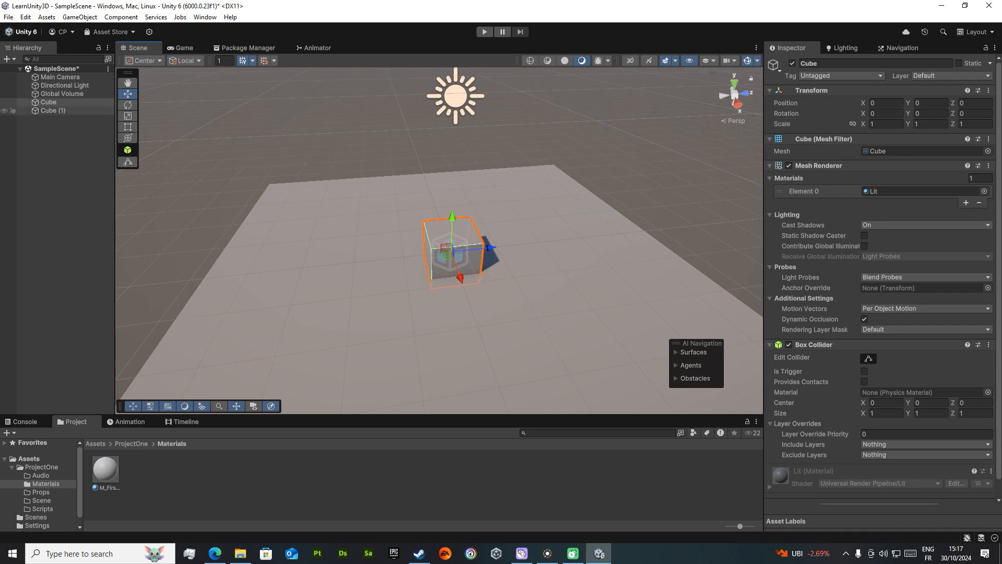
{"action": "right_click", "coordinate": [55, 102]}
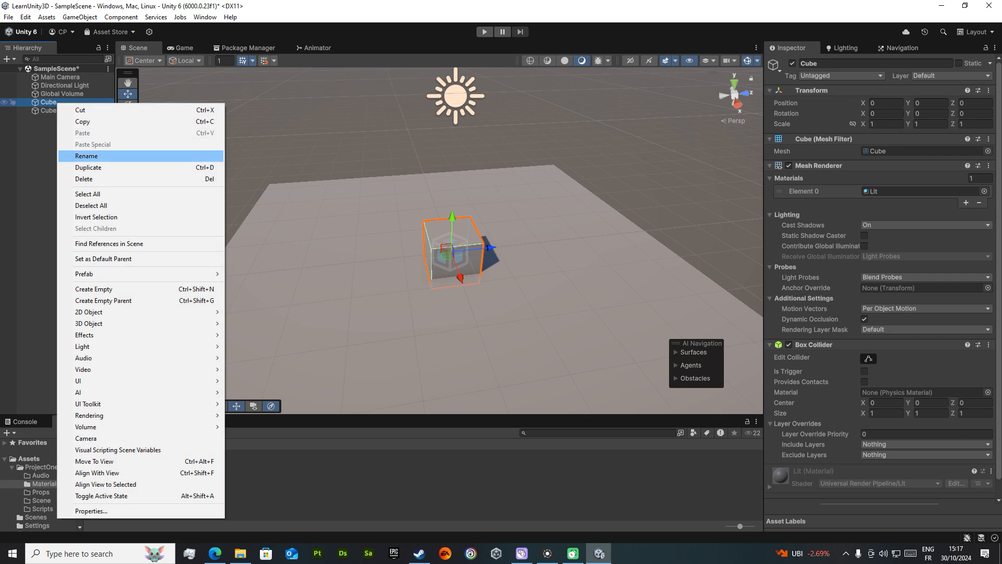
{"action": "left_click", "coordinate": [104, 155]}
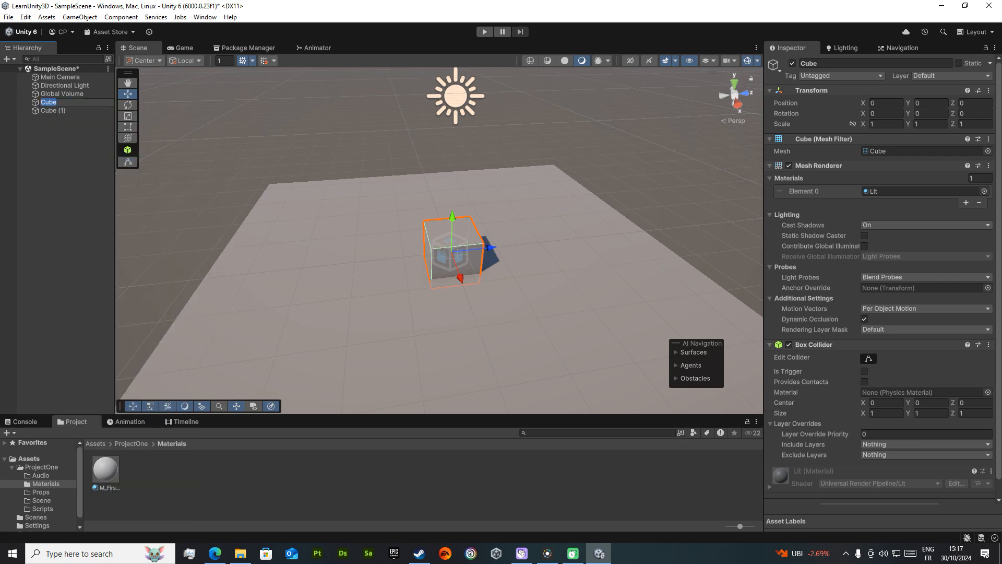
{"action": "type", "text": "Player"}
{"action": "key", "text": "Return"}
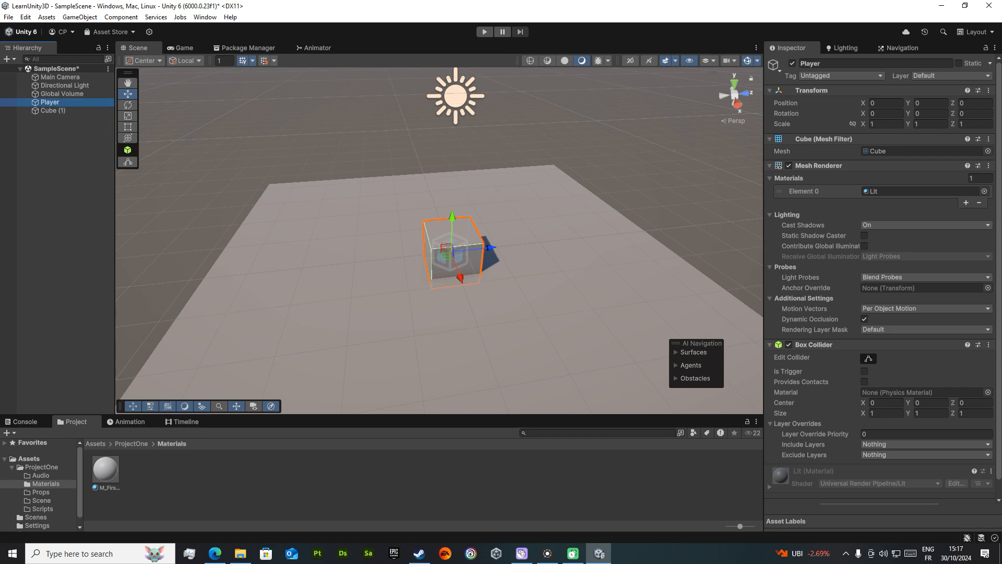
Rename the flat floor object Cube (1) as Ground
{"action": "left_click", "coordinate": [53, 110]}
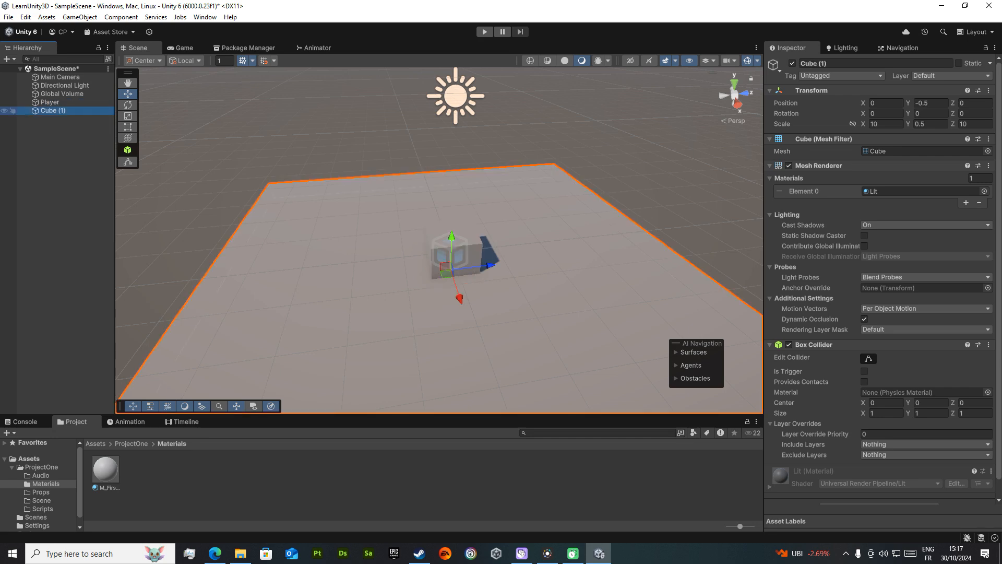
{"action": "right_click", "coordinate": [43, 111]}
{"action": "left_click", "coordinate": [57, 163]}
{"action": "type", "text": "Ground"}
{"action": "key", "text": "Return"}
Apply M_FirstMaterial to the Player cube and raise the cube to about 0.322 on Y so it sits above the ground
{"action": "scroll", "coordinate": [439, 240], "scroll_direction": "up", "scroll_amount": 5}
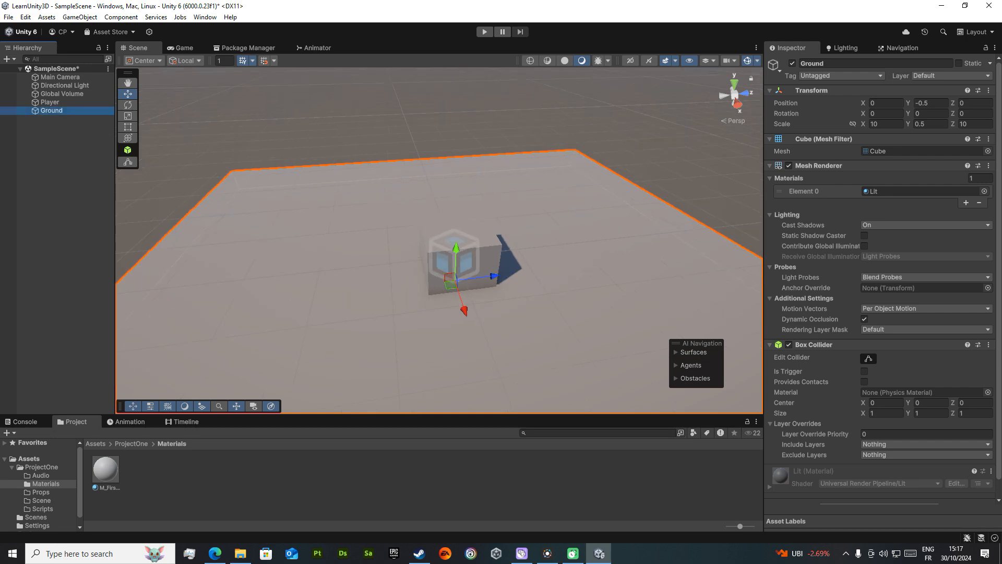
{"action": "left_click", "coordinate": [50, 102]}
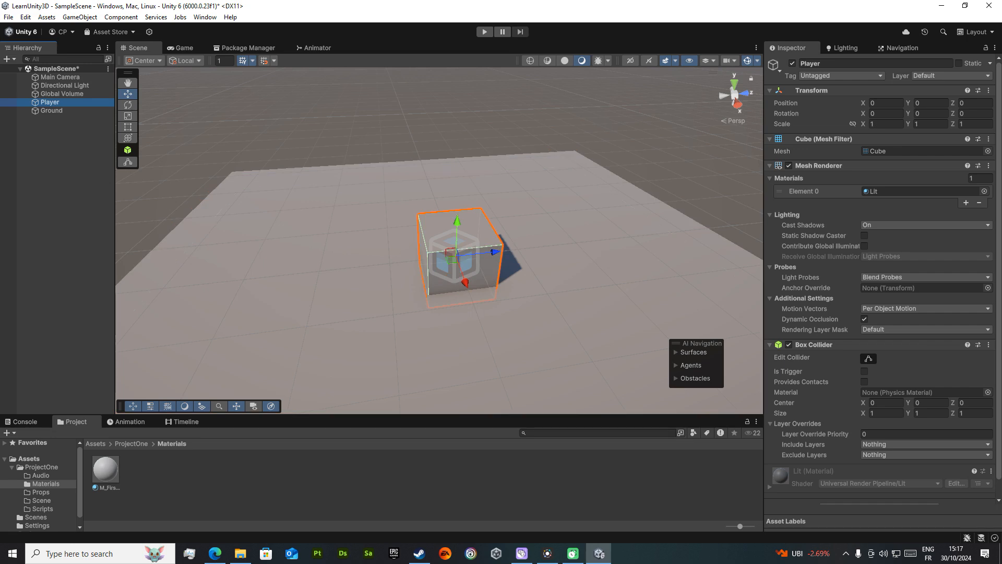
{"action": "left_click_drag", "start_coordinate": [105, 470], "coordinate": [460, 261]}
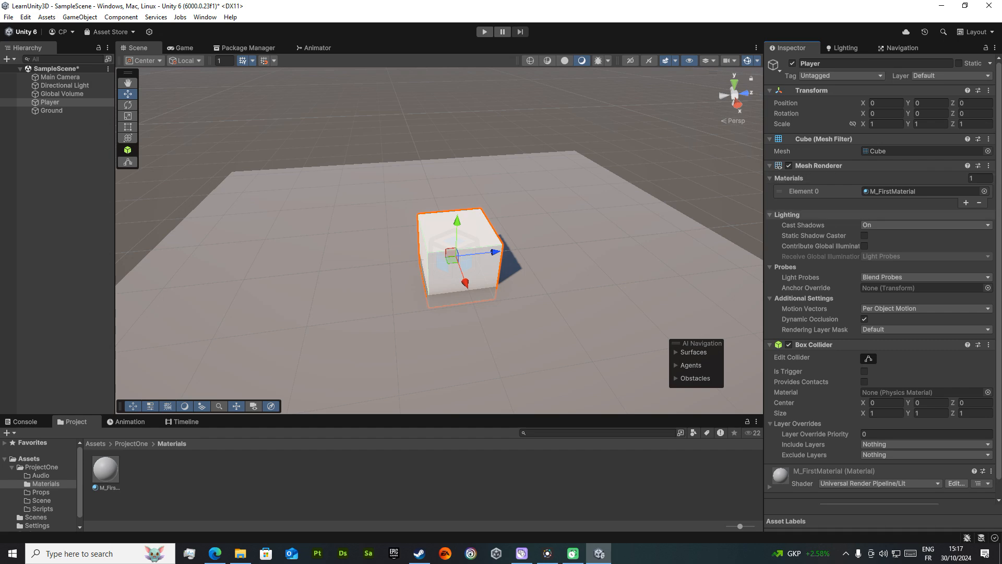
{"action": "left_click", "coordinate": [50, 103]}
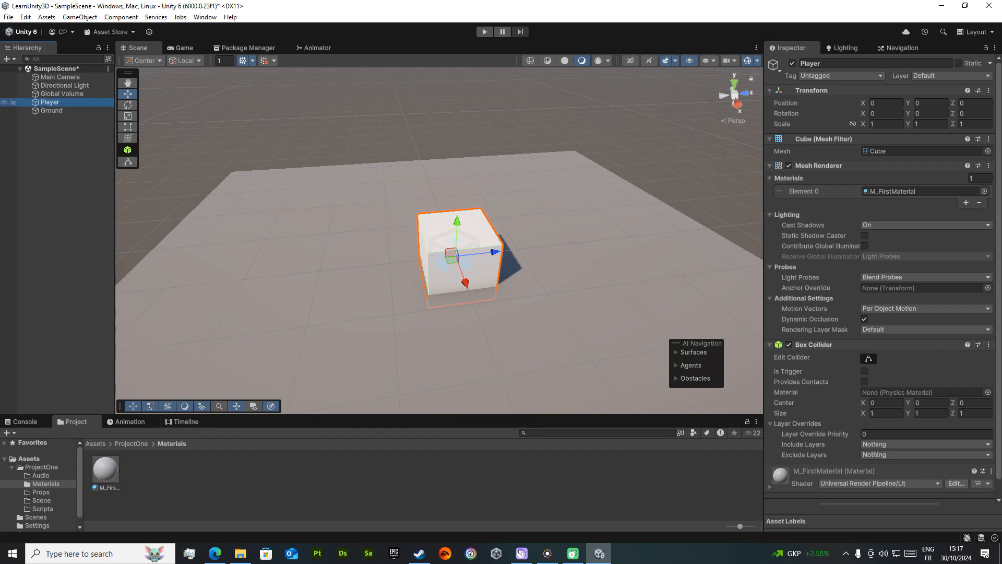
{"action": "left_click_drag", "start_coordinate": [457, 223], "coordinate": [458, 204]}
{"action": "right_click_drag", "start_coordinate": [483, 237], "coordinate": [543, 196]}
{"action": "key", "text": "w"}
{"action": "key", "text": "s"}
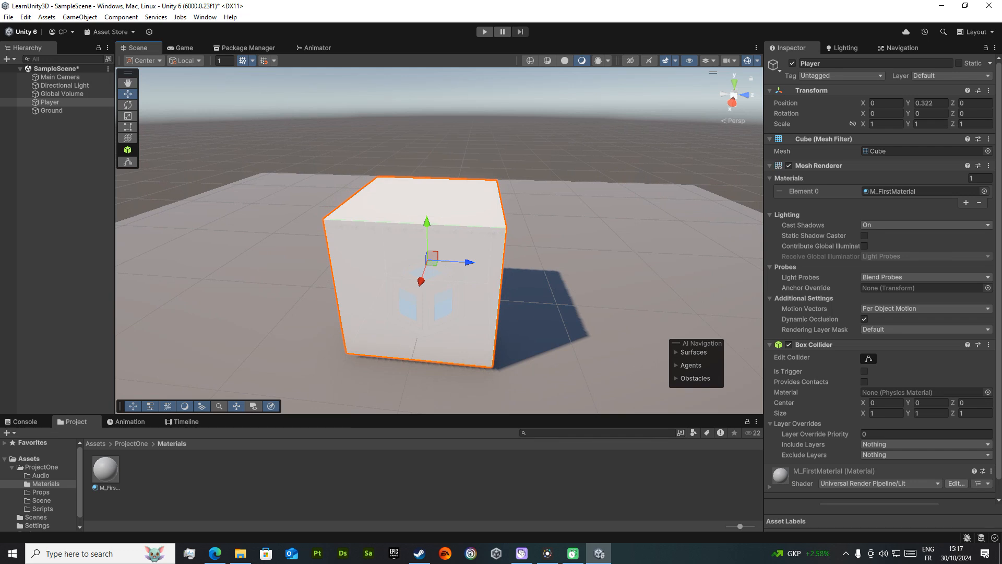
Collapse M_FirstMaterial's Advanced Options and Detail Inputs, and set its Base Map colour to green
{"action": "scroll", "coordinate": [880, 250], "scroll_direction": "down", "scroll_amount": 2}
{"action": "left_click", "coordinate": [106, 470]}
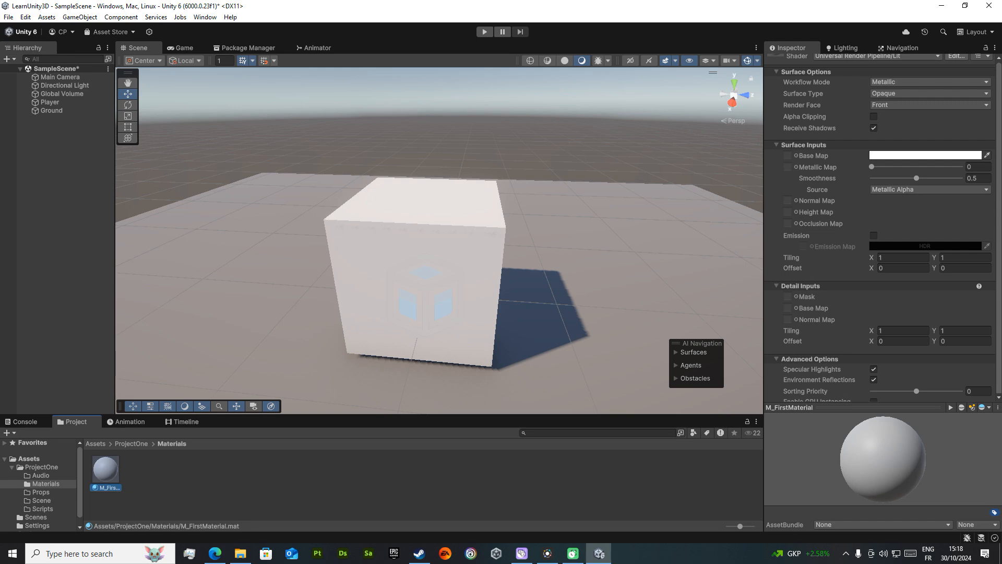
{"action": "scroll", "coordinate": [888, 256], "scroll_direction": "down", "scroll_amount": 1}
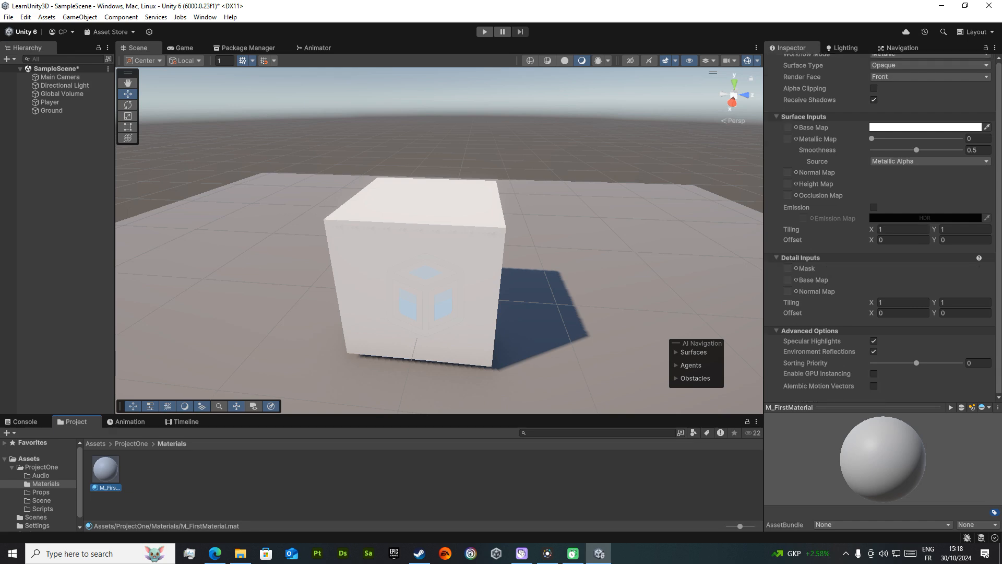
{"action": "left_click", "coordinate": [809, 331]}
{"action": "left_click", "coordinate": [801, 303]}
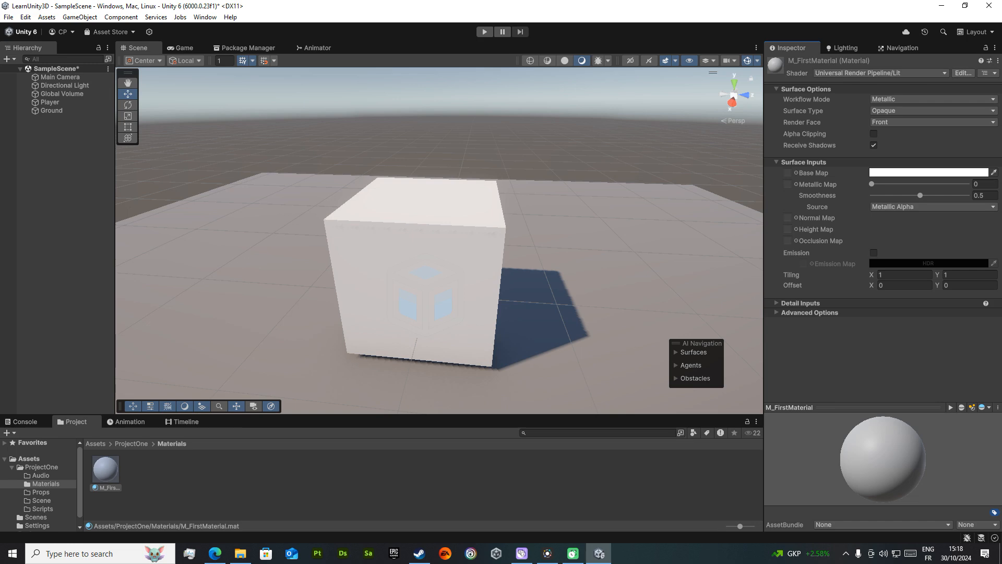
{"action": "left_click", "coordinate": [928, 172]}
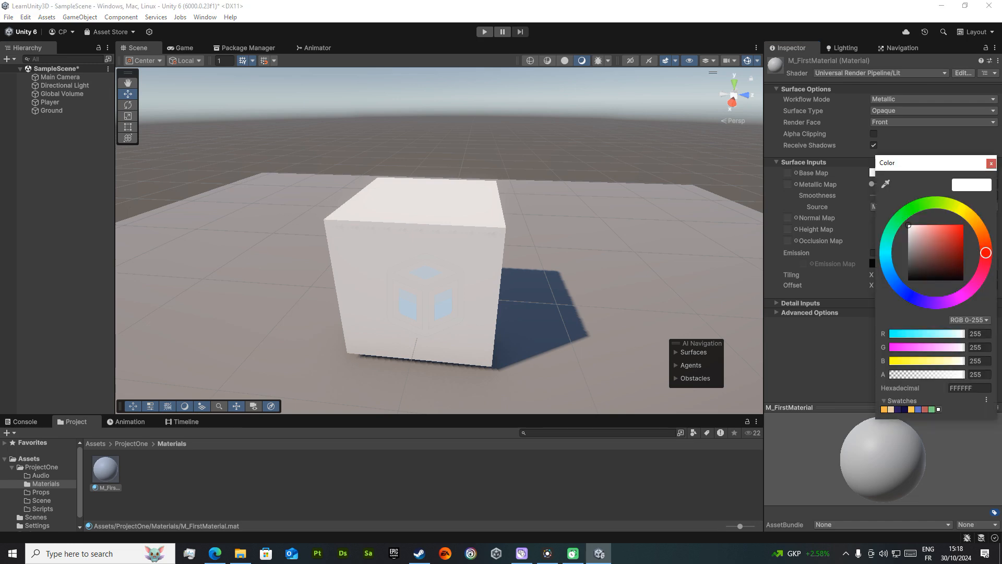
{"action": "mouse_move", "coordinate": [919, 205]}
{"action": "left_mouse_down"}
{"action": "mouse_move", "coordinate": [908, 211]}
{"action": "mouse_move", "coordinate": [951, 238]}
{"action": "left_mouse_up"}
{"action": "left_click", "coordinate": [991, 164]}
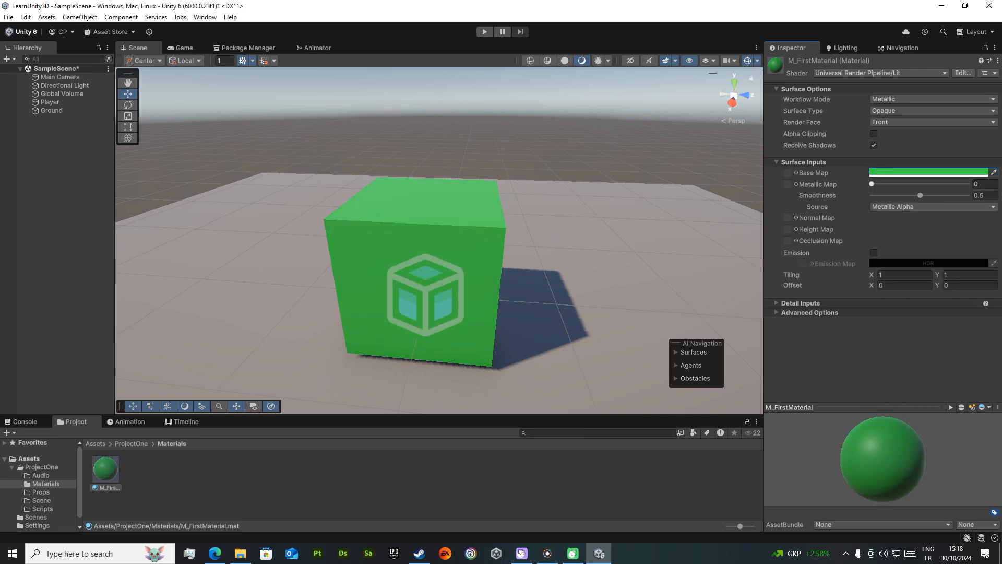
Set both the Metallic Map value and the Smoothness of M_FirstMaterial to 1, and inspect the Player cube's surface
{"action": "left_click_drag", "start_coordinate": [871, 184], "coordinate": [967, 184]}
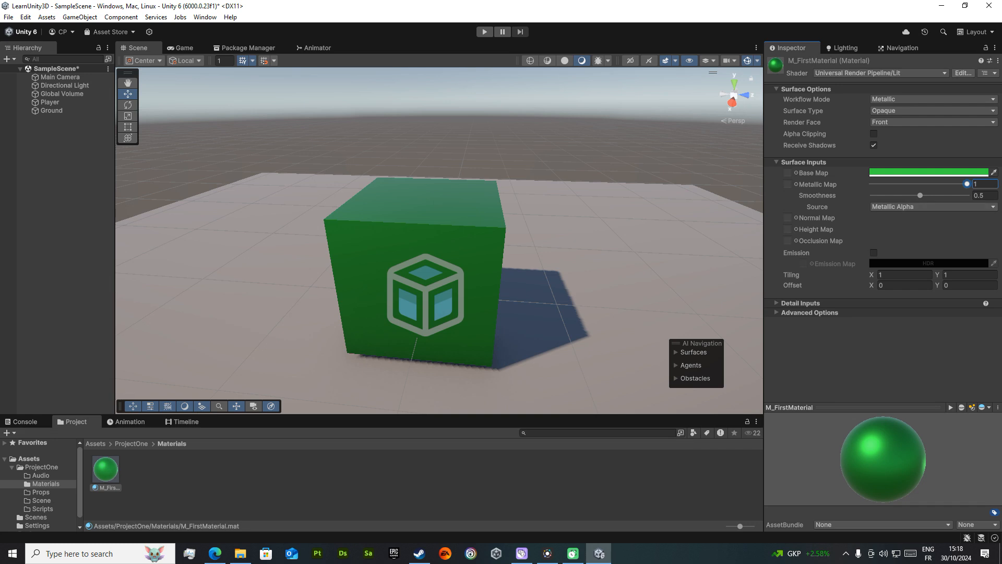
{"action": "left_click_drag", "start_coordinate": [921, 195], "coordinate": [968, 196]}
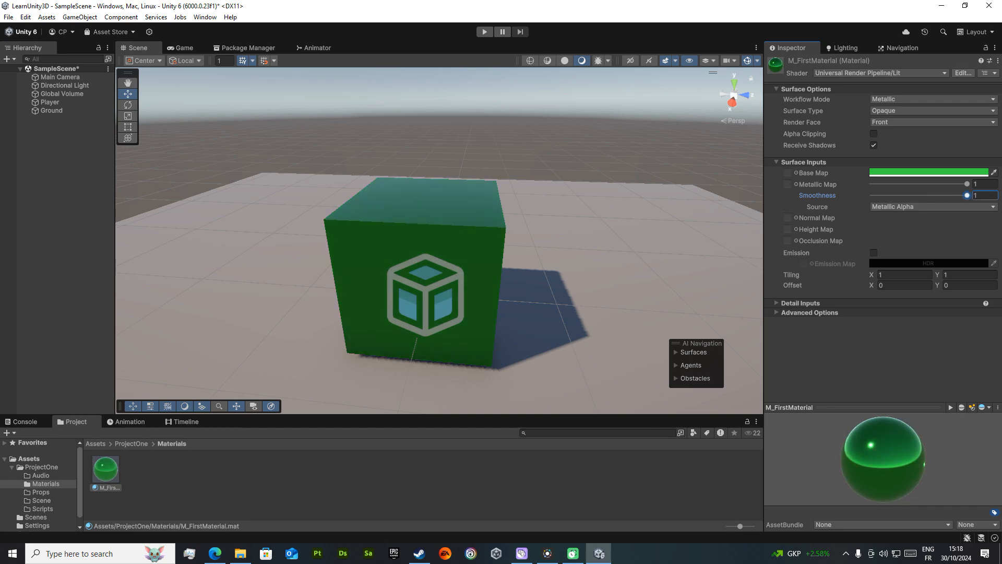
{"action": "key", "text": "d"}
{"action": "right_click_drag", "start_coordinate": [584, 245], "coordinate": [488, 239]}
{"action": "key", "text": "w"}
{"action": "key", "text": "s"}
Check M_FirstMaterial's smoothness Source options and its Normal Map input without changing them
{"action": "left_click", "coordinate": [933, 207]}
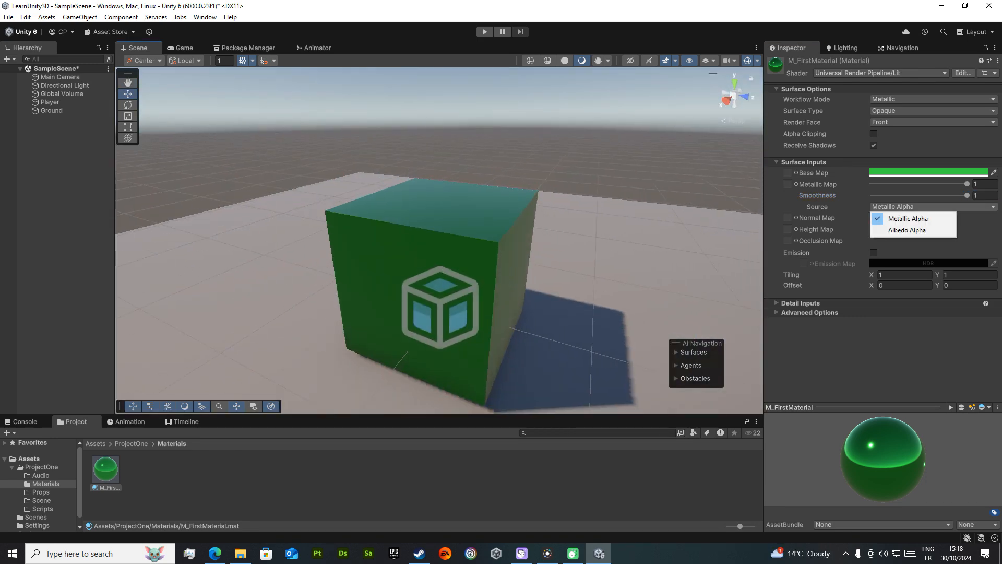
{"action": "key", "text": "Escape"}
{"action": "left_click", "coordinate": [817, 218]}
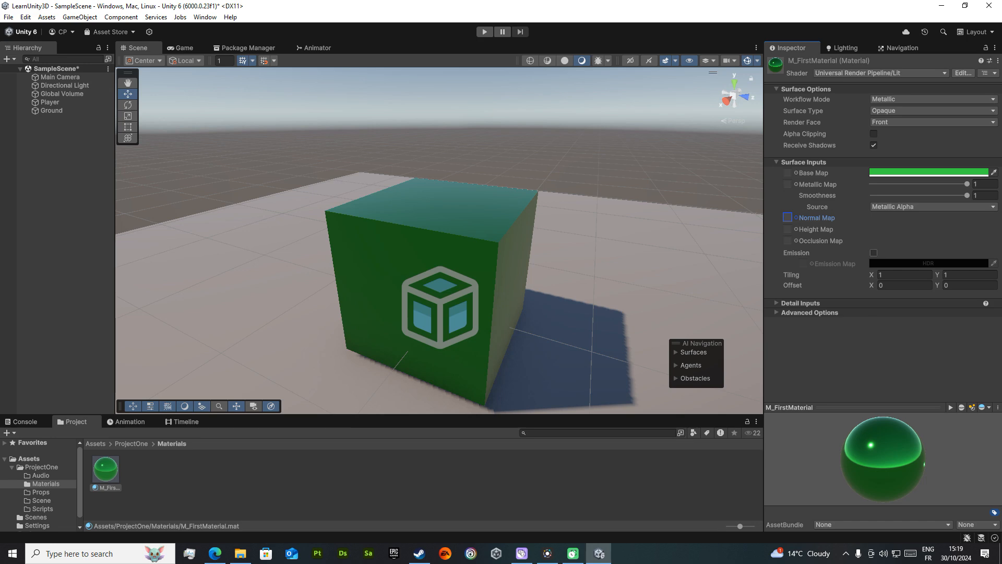
Enable Emission on M_FirstMaterial and set the emission colour to a fully saturated bright green
{"action": "left_click", "coordinate": [874, 253]}
{"action": "left_click", "coordinate": [919, 264]}
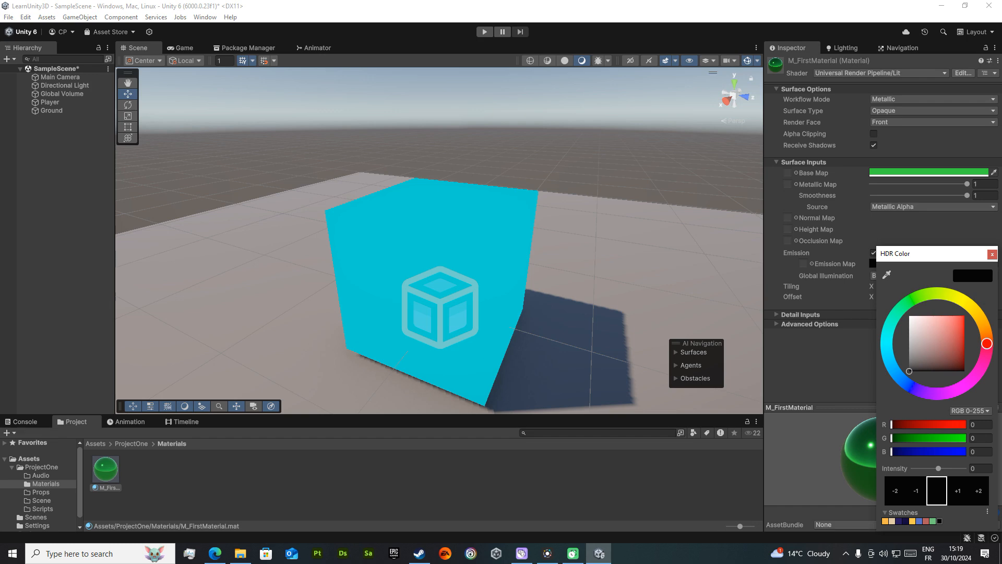
{"action": "left_click", "coordinate": [916, 316]}
{"action": "left_click", "coordinate": [914, 299]}
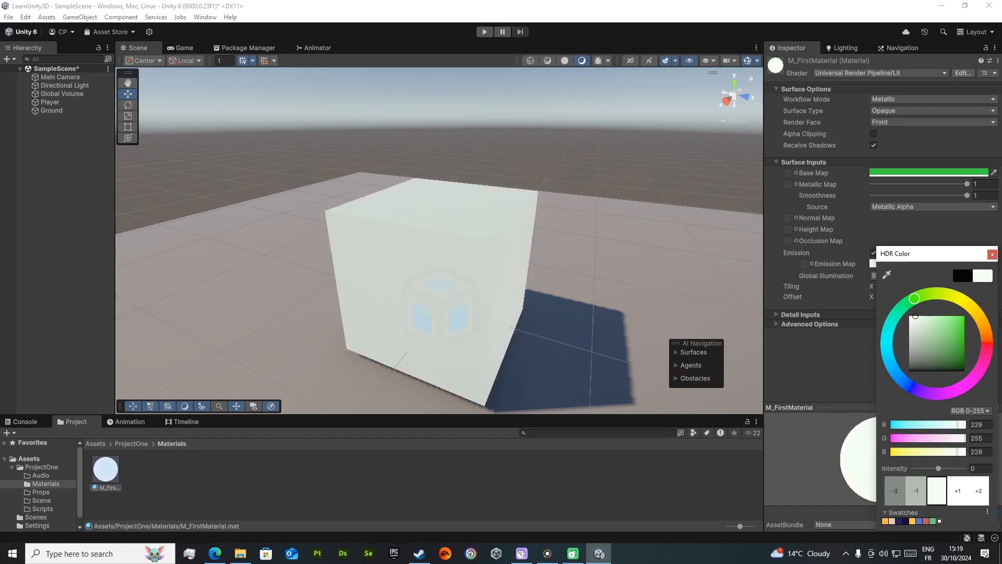
{"action": "mouse_move", "coordinate": [916, 317]}
{"action": "left_mouse_down"}
{"action": "mouse_move", "coordinate": [964, 344]}
{"action": "mouse_move", "coordinate": [962, 324]}
{"action": "mouse_move", "coordinate": [909, 316]}
{"action": "mouse_move", "coordinate": [964, 321]}
{"action": "mouse_move", "coordinate": [964, 334]}
{"action": "mouse_move", "coordinate": [965, 317]}
{"action": "left_mouse_up"}
{"action": "left_click", "coordinate": [992, 255]}
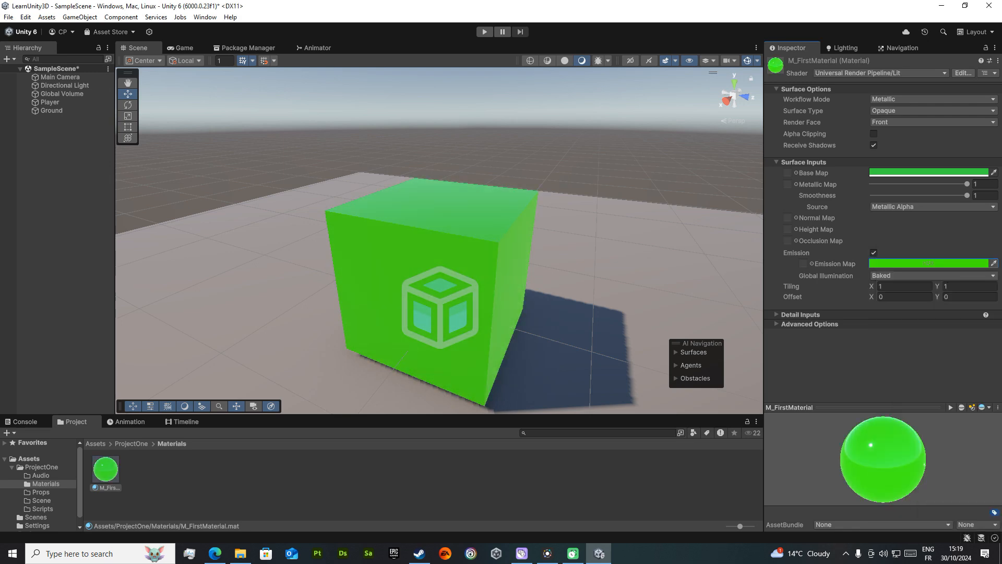
Inspect the glowing Player cube, and turn Emission off on M_FirstMaterial
{"action": "right_click_drag", "start_coordinate": [574, 240], "coordinate": [535, 245]}
{"action": "key", "text": "s"}
{"action": "key", "text": "w"}
{"action": "left_click", "coordinate": [874, 253]}
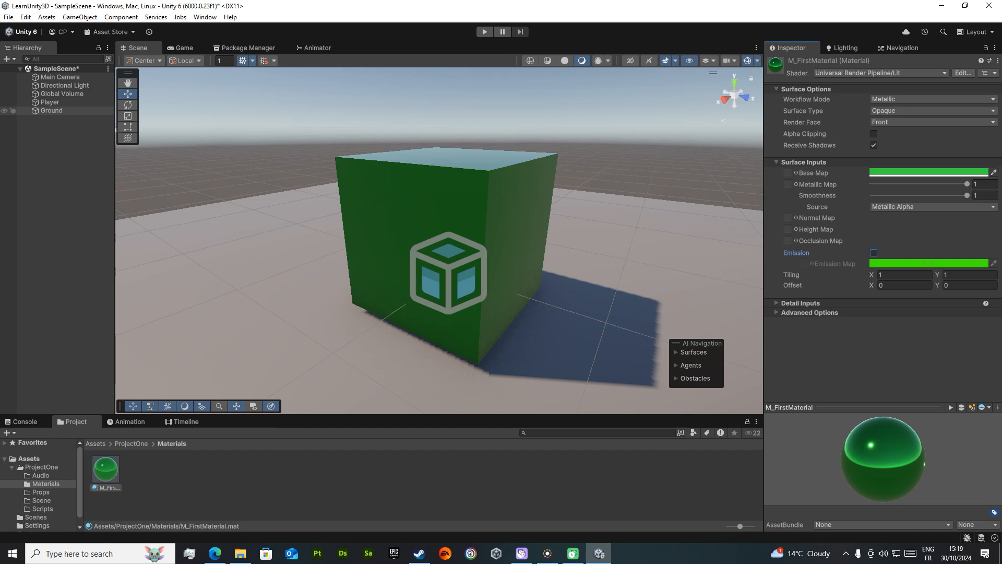
Create a new material named M_Ground in ProjectOne's Materials folder
{"action": "right_click", "coordinate": [106, 469]}
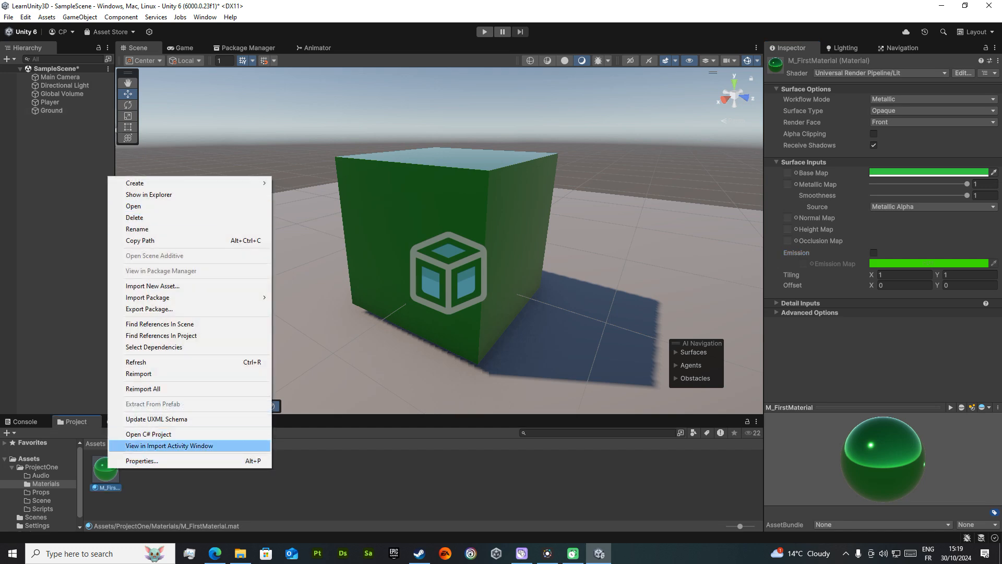
{"action": "left_click", "coordinate": [303, 477]}
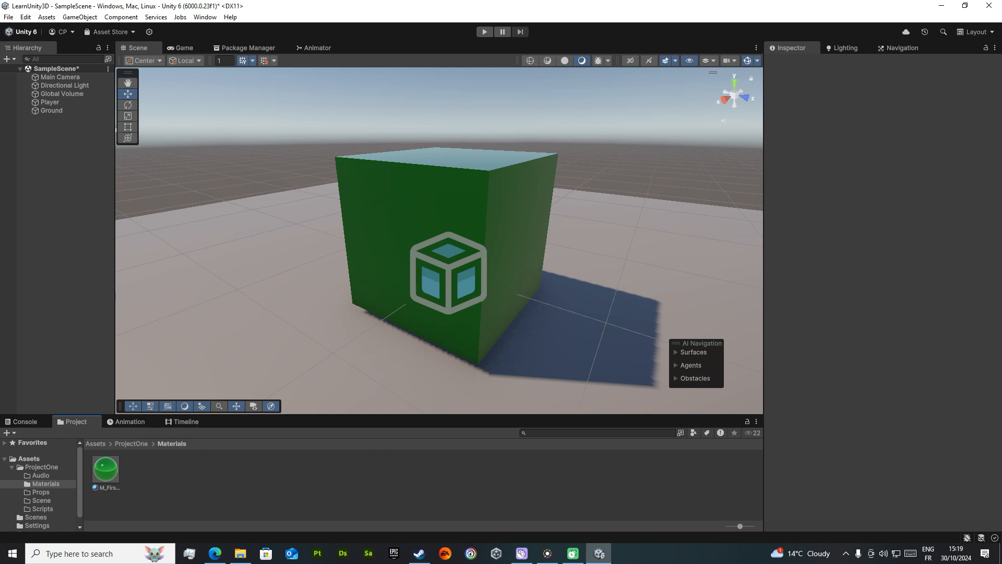
{"action": "right_click", "coordinate": [106, 469]}
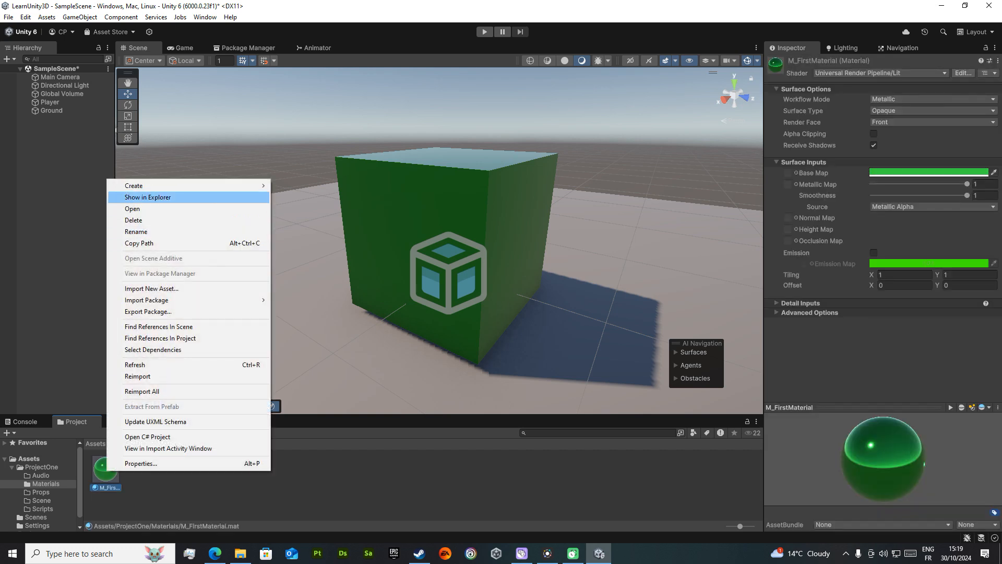
{"action": "mouse_move", "coordinate": [157, 186]}
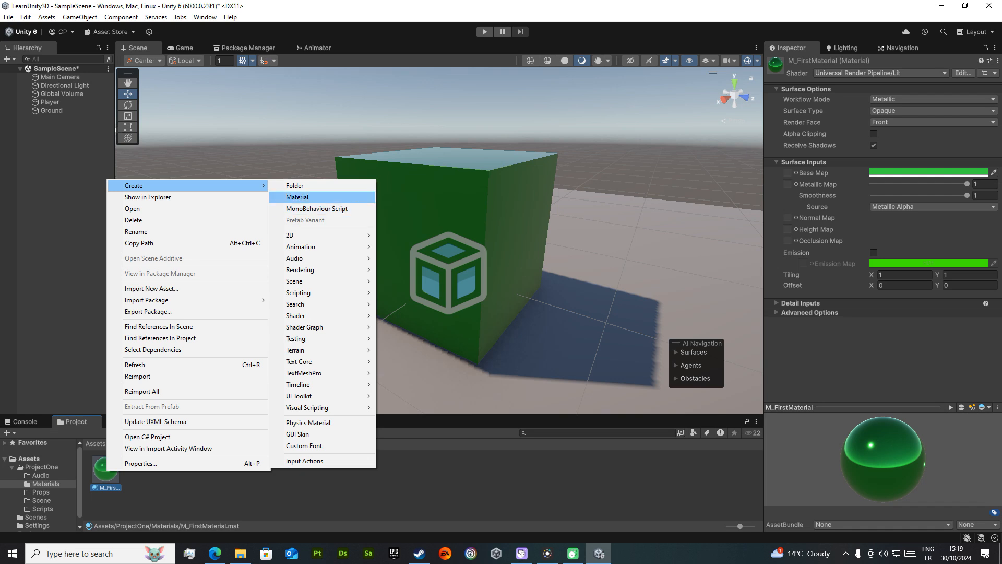
{"action": "left_click", "coordinate": [297, 197]}
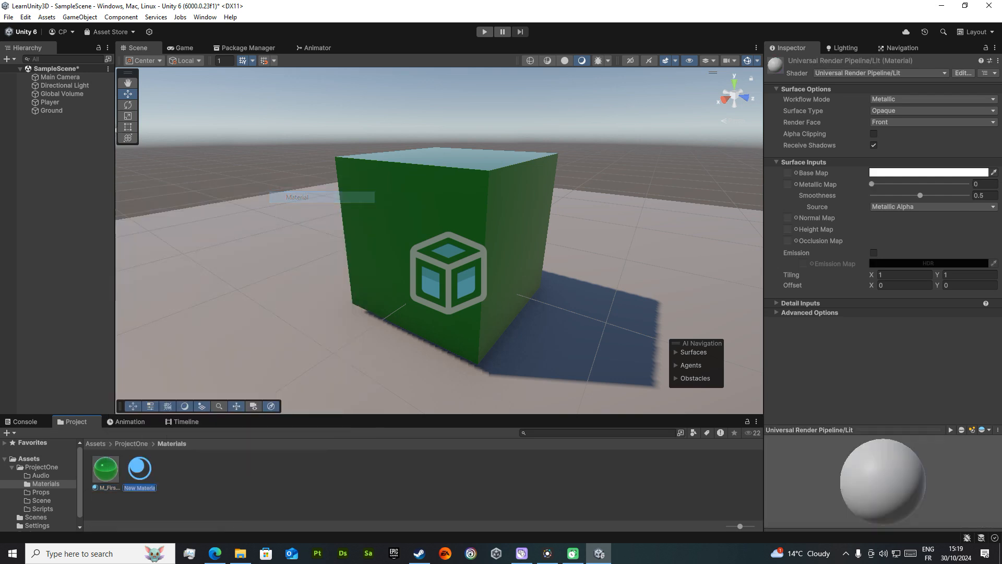
{"action": "type", "text": "M"}
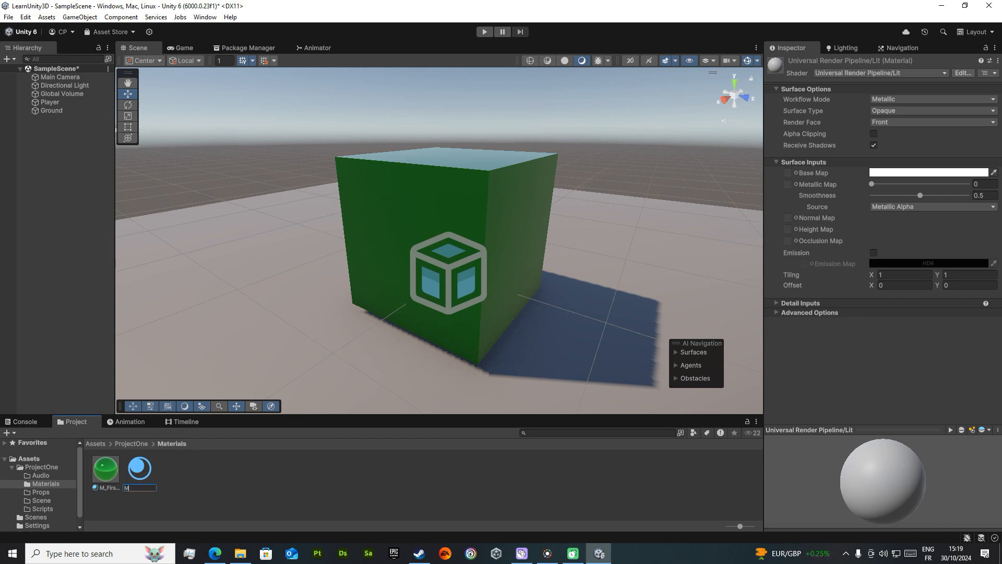
{"action": "type", "text": "_Ground"}
{"action": "key", "text": "Return"}
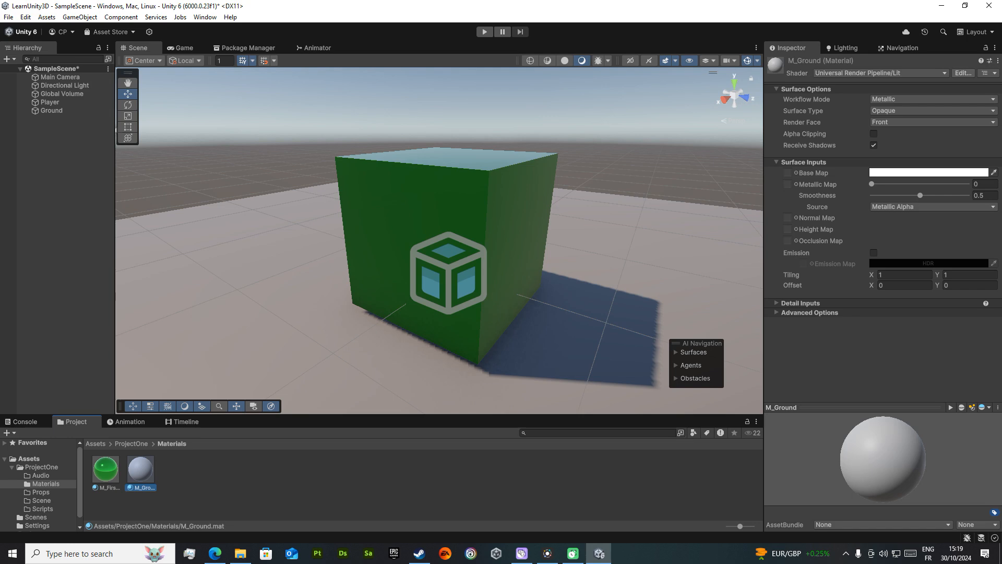
Give M_Ground a sandy brown Base Map colour and lower its Smoothness to about 0.179
{"action": "left_click", "coordinate": [929, 173]}
{"action": "left_click_drag", "start_coordinate": [987, 251], "coordinate": [939, 239]}
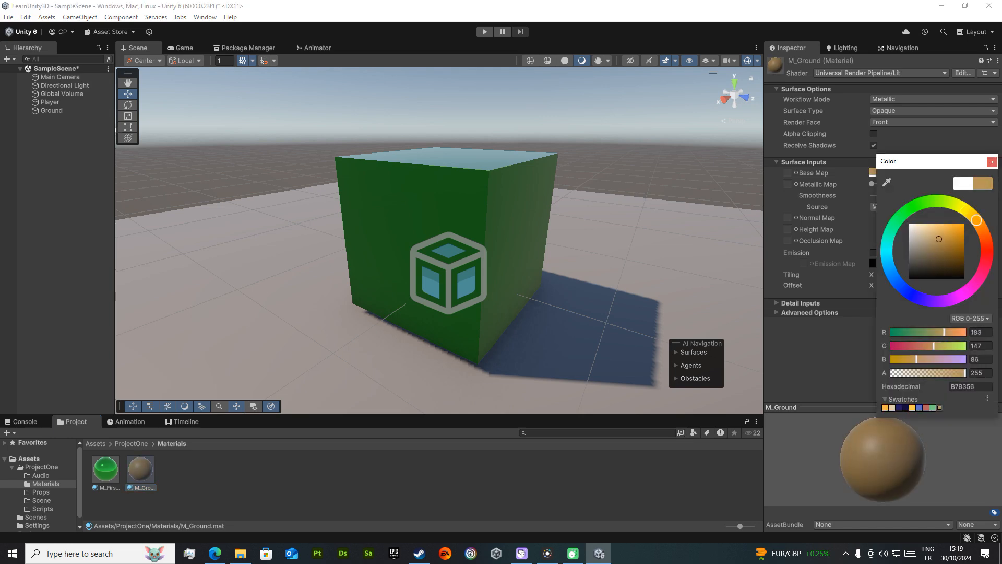
{"action": "left_click", "coordinate": [991, 162]}
{"action": "left_click_drag", "start_coordinate": [920, 195], "coordinate": [890, 195]}
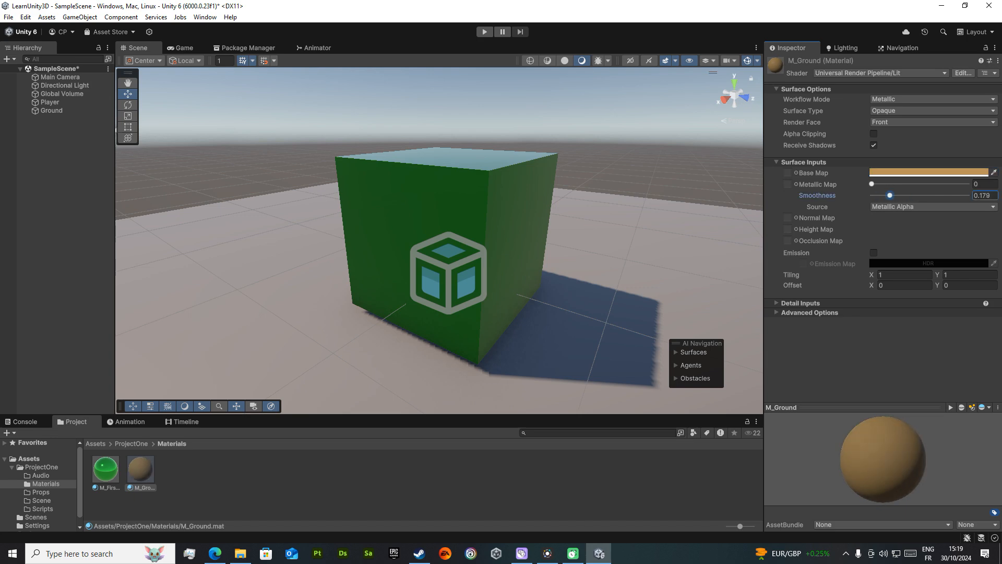
Apply M_Ground to the Ground object and pull the view back to show the whole floor
{"action": "left_click_drag", "start_coordinate": [141, 469], "coordinate": [313, 355]}
{"action": "key", "text": "s"}
{"action": "right_click_drag", "start_coordinate": [313, 355], "coordinate": [312, 404]}
{"action": "key", "text": "s"}
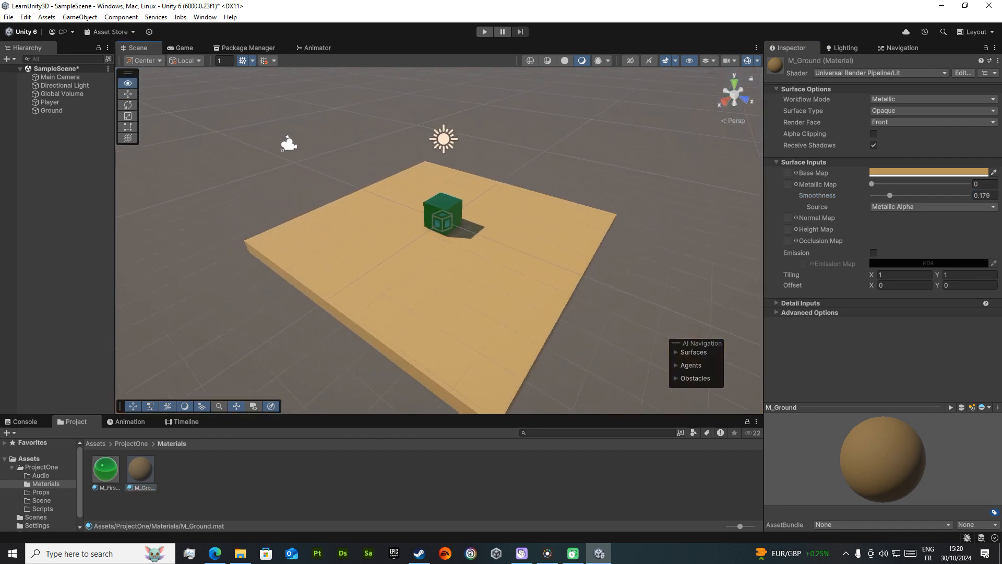